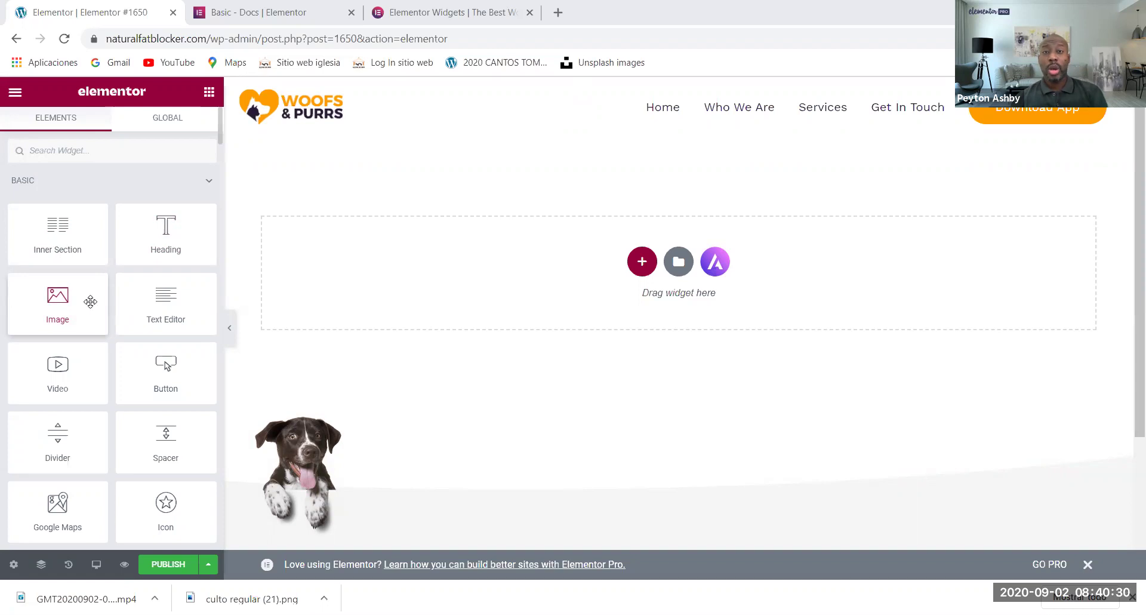
- Review the Elementor widget categories, from Basic and Pro through General, Site and WooCommerce to Essential Addons
{"action": "scroll", "coordinate": [91, 300], "scroll_direction": "down", "scroll_amount": 8}
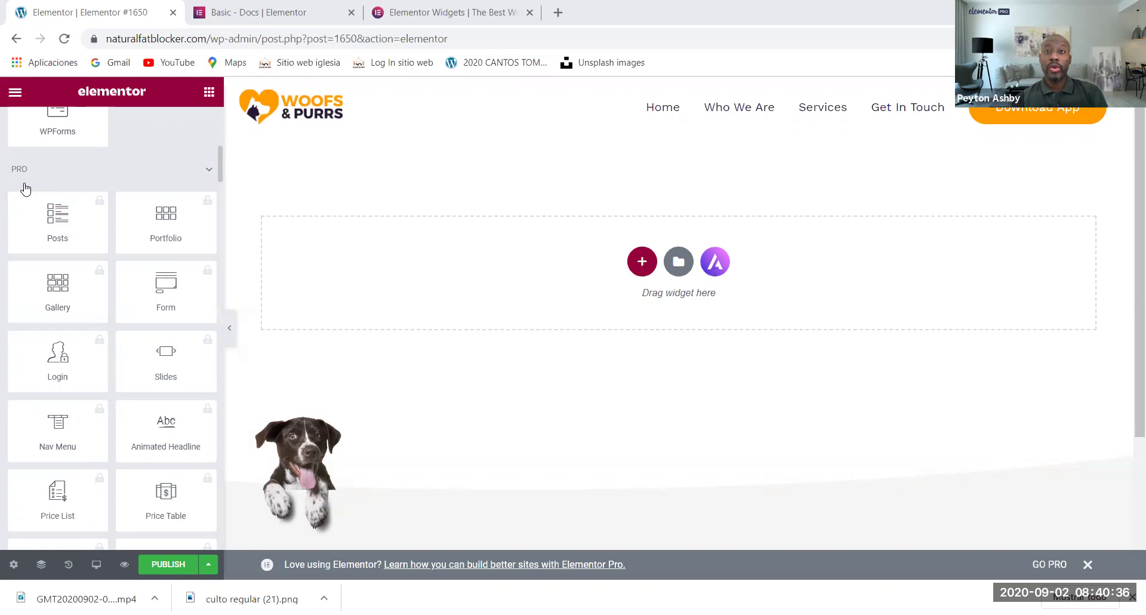
{"action": "scroll", "coordinate": [39, 209], "scroll_direction": "down", "scroll_amount": 15}
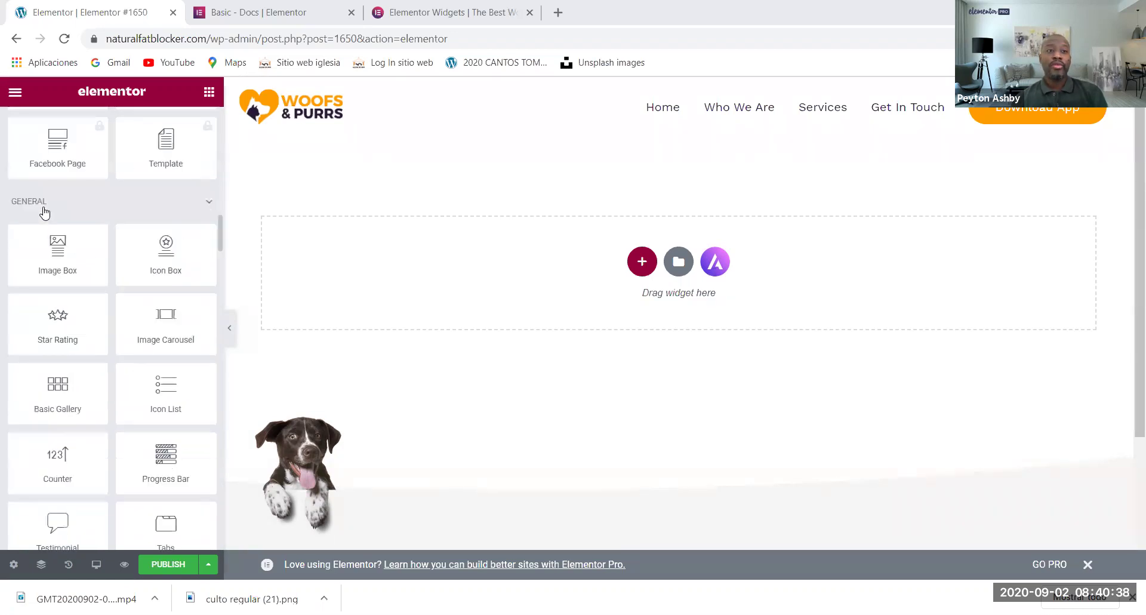
{"action": "scroll", "coordinate": [43, 211], "scroll_direction": "up", "scroll_amount": 3}
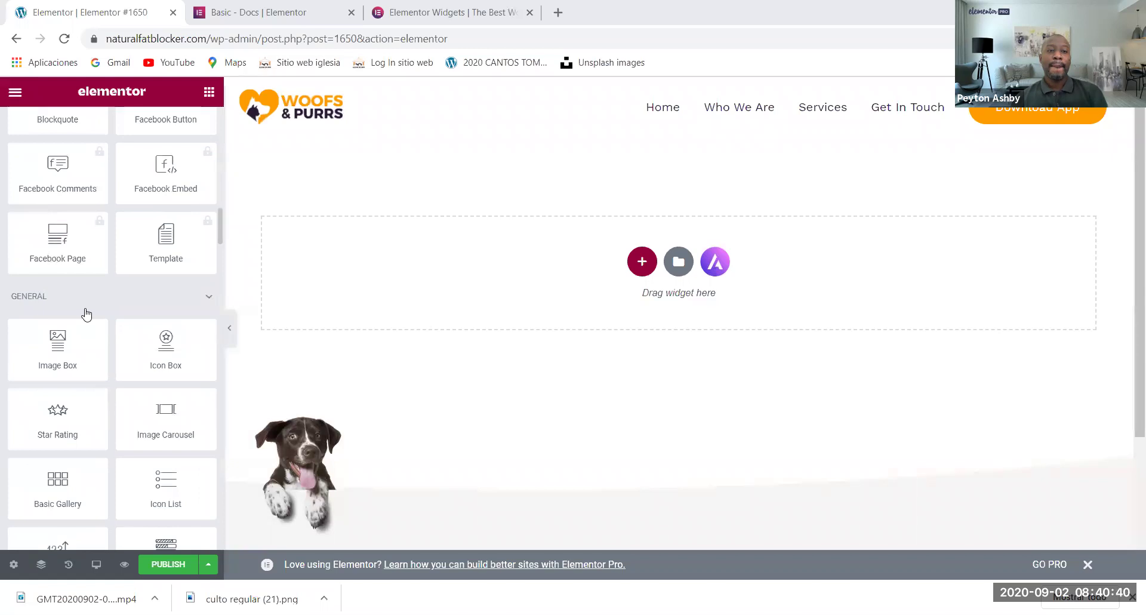
{"action": "scroll", "coordinate": [87, 313], "scroll_direction": "down", "scroll_amount": 8}
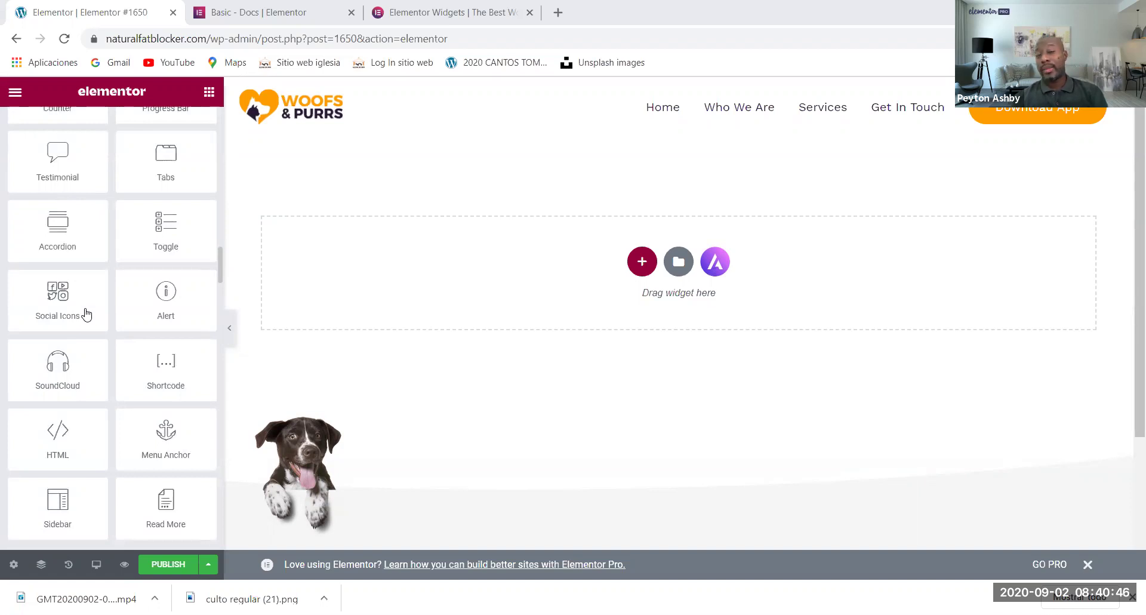
{"action": "scroll", "coordinate": [84, 310], "scroll_direction": "down", "scroll_amount": 10}
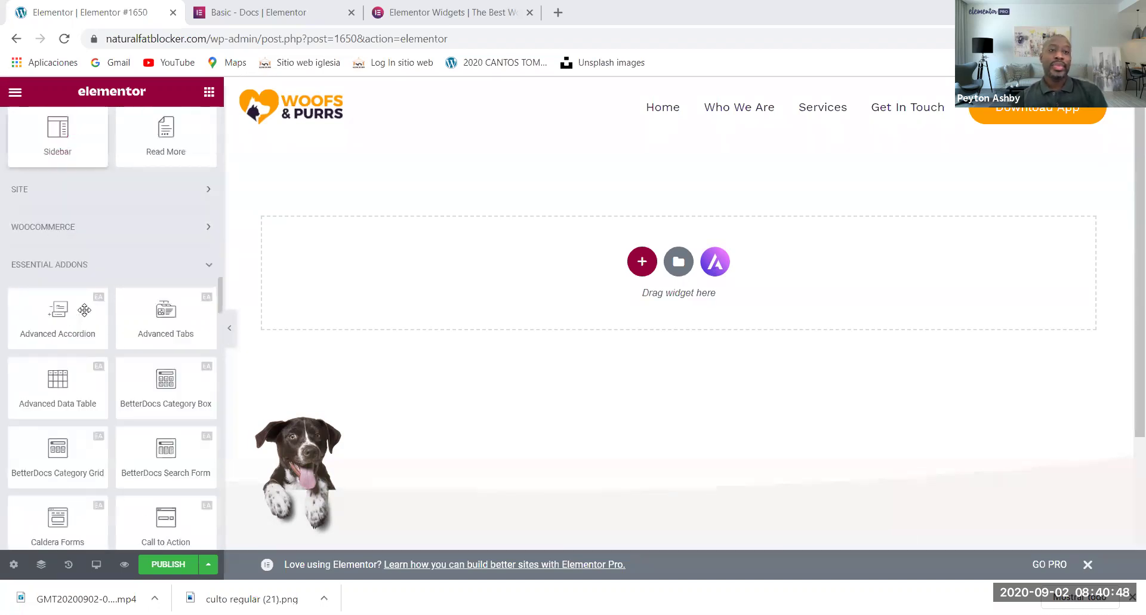
{"action": "scroll", "coordinate": [78, 257], "scroll_direction": "up", "scroll_amount": 2}
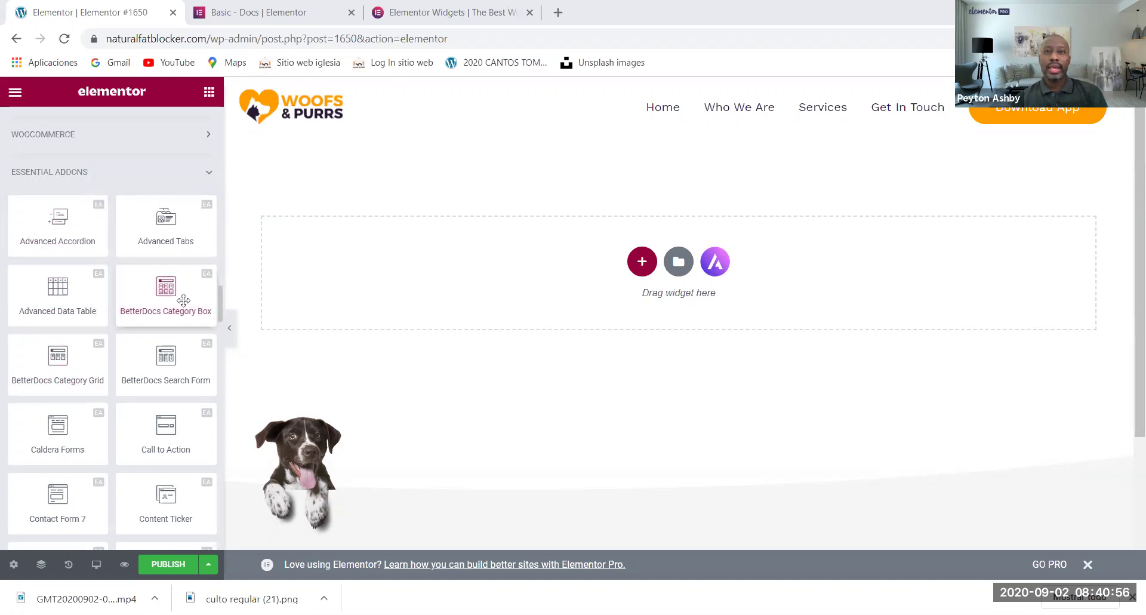
{"action": "scroll", "coordinate": [159, 287], "scroll_direction": "up", "scroll_amount": 20}
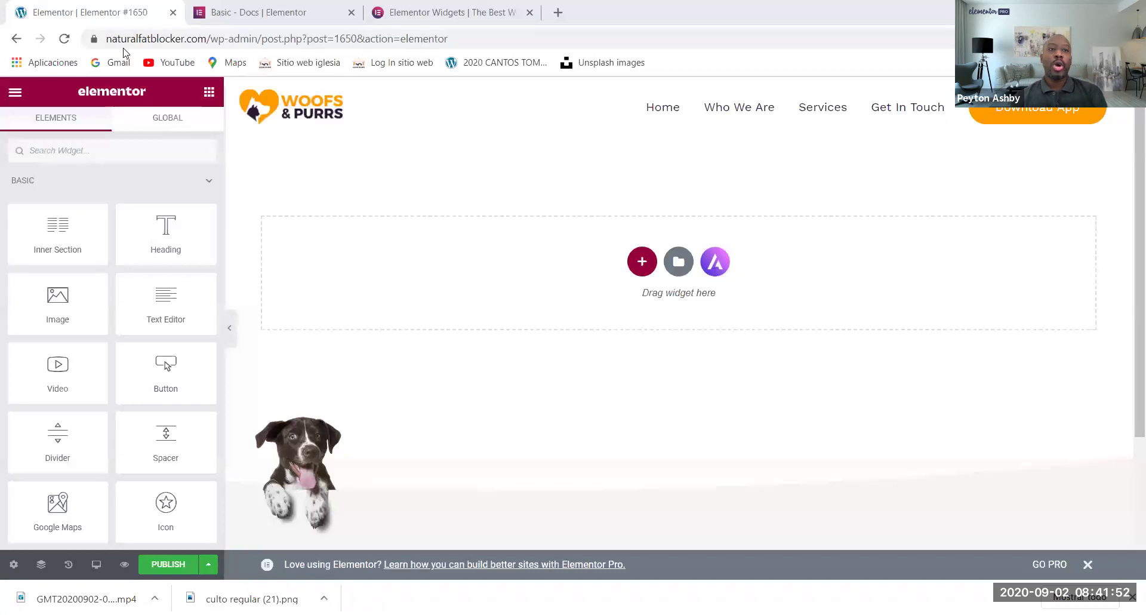
- Exit the Elementor editor to the WordPress dashboard
{"action": "left_click", "coordinate": [15, 94]}
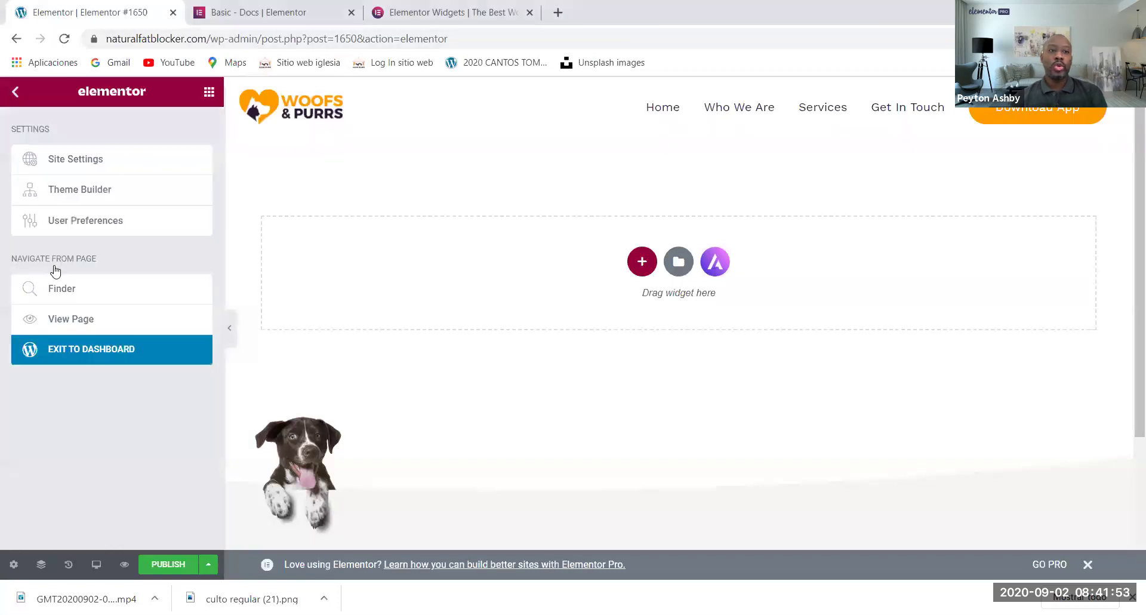
{"action": "left_click", "coordinate": [83, 353]}
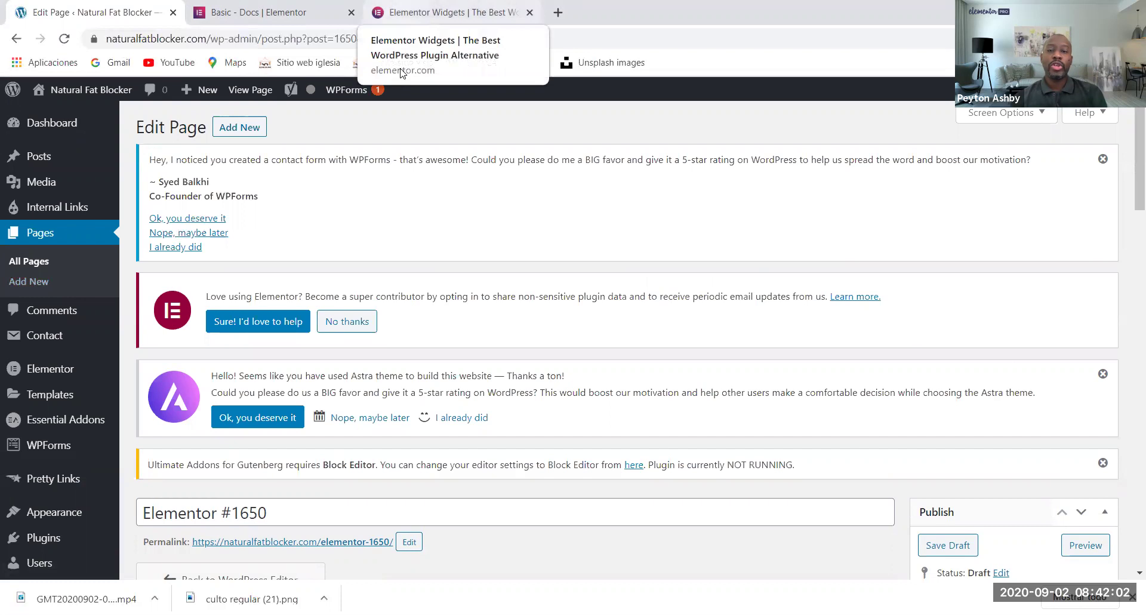
- Switch to the open Elementor Widgets web page and examine the widgets listed under Basic Elements
{"action": "left_click", "coordinate": [400, 73]}
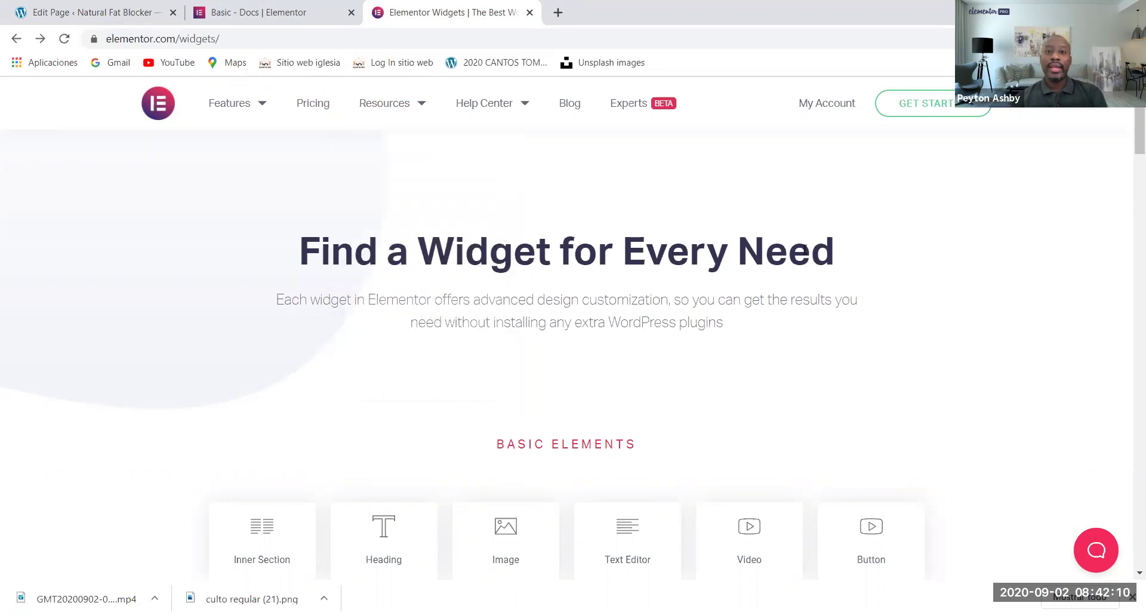
{"action": "scroll", "coordinate": [652, 274], "scroll_direction": "down", "scroll_amount": 4}
{"action": "scroll", "coordinate": [572, 304], "scroll_direction": "down", "scroll_amount": 3}
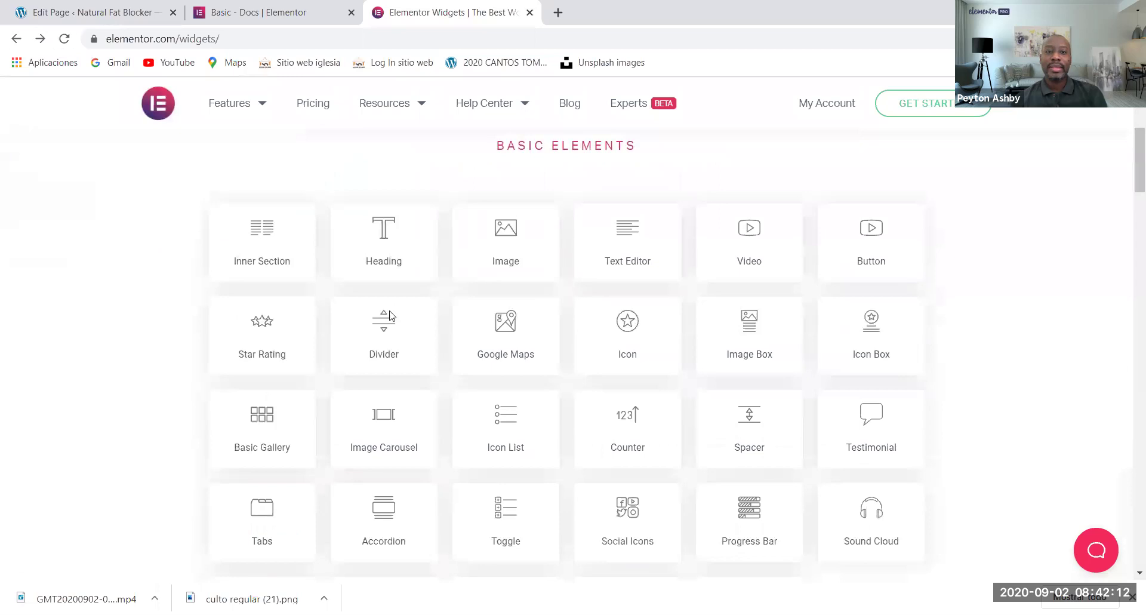
{"action": "scroll", "coordinate": [465, 352], "scroll_direction": "up", "scroll_amount": 2}
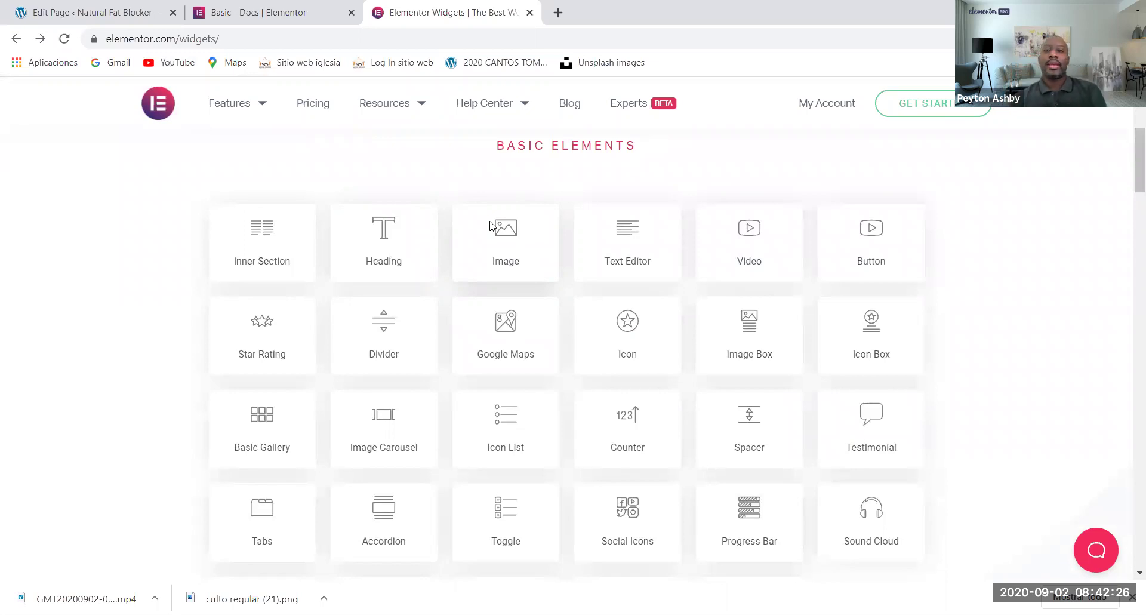
{"action": "scroll", "coordinate": [478, 289], "scroll_direction": "down", "scroll_amount": 1}
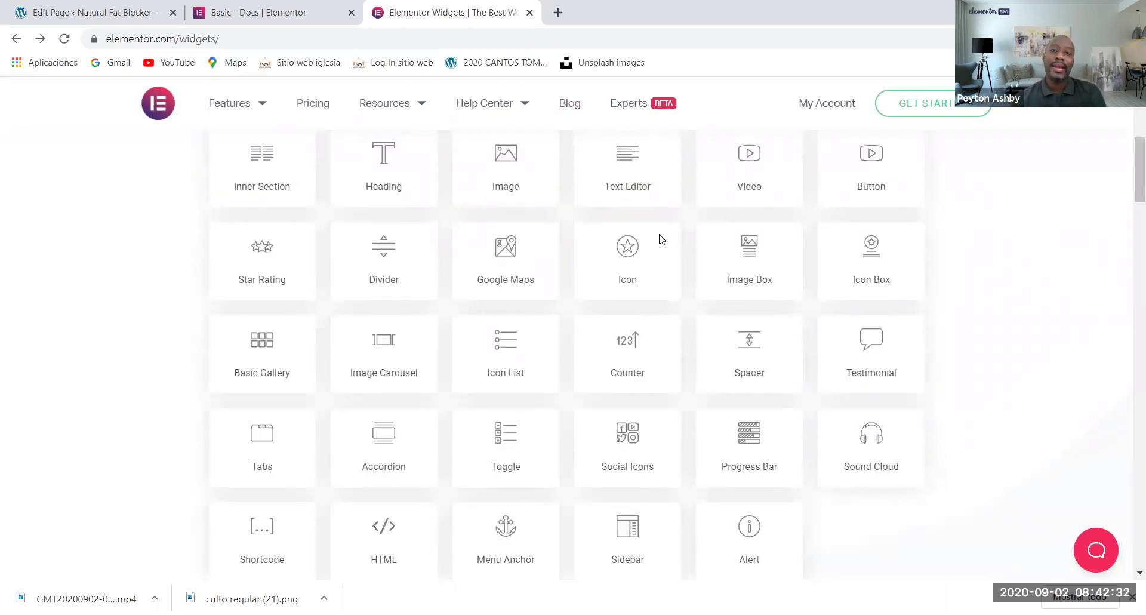
{"action": "scroll", "coordinate": [639, 312], "scroll_direction": "down", "scroll_amount": 2}
{"action": "scroll", "coordinate": [639, 310], "scroll_direction": "up", "scroll_amount": 5}
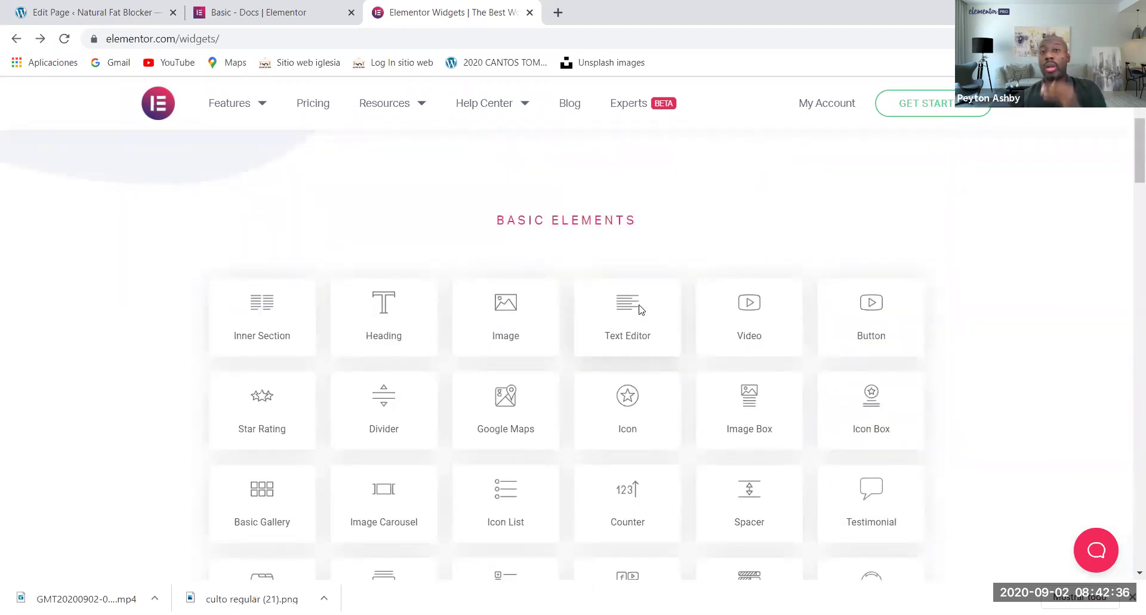
{"action": "scroll", "coordinate": [624, 368], "scroll_direction": "down", "scroll_amount": 1}
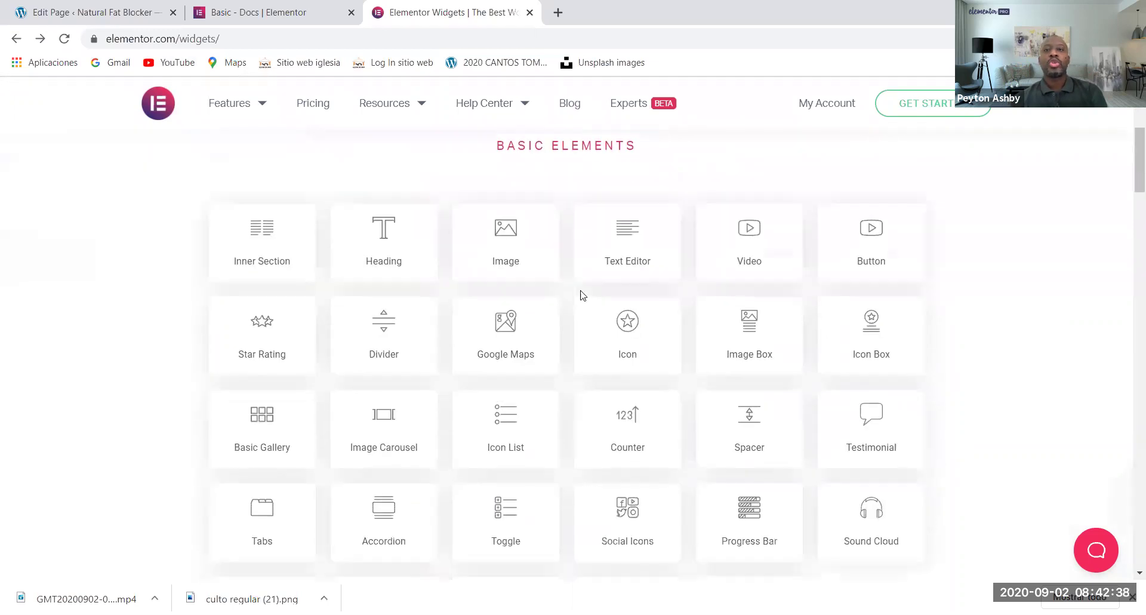
{"action": "scroll", "coordinate": [507, 257], "scroll_direction": "down", "scroll_amount": 1}
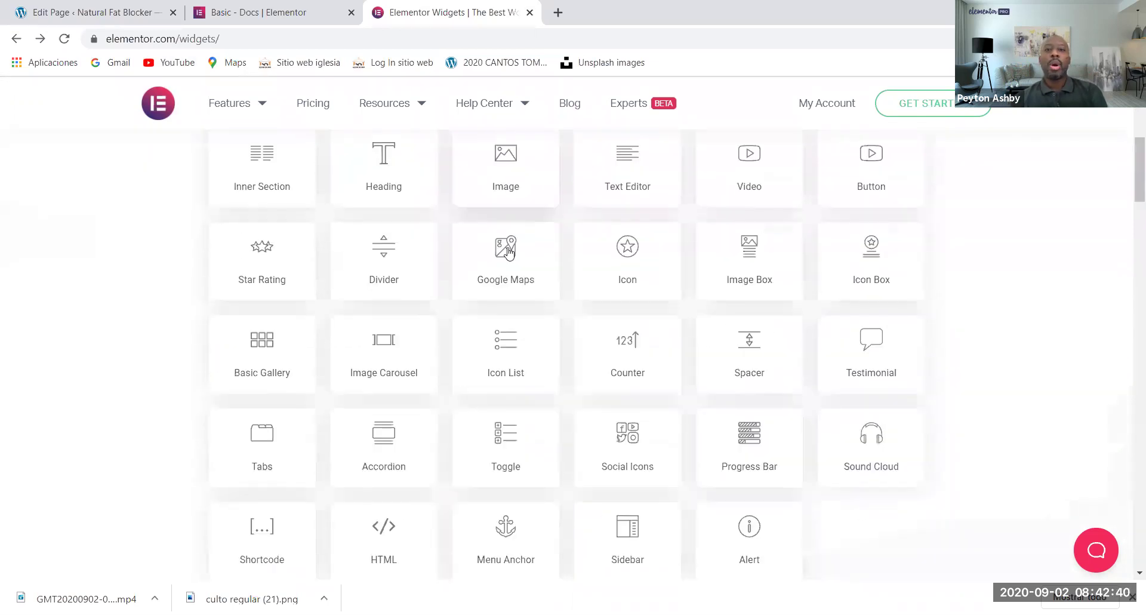
{"action": "scroll", "coordinate": [657, 269], "scroll_direction": "up", "scroll_amount": 2}
{"action": "scroll", "coordinate": [700, 304], "scroll_direction": "down", "scroll_amount": 3}
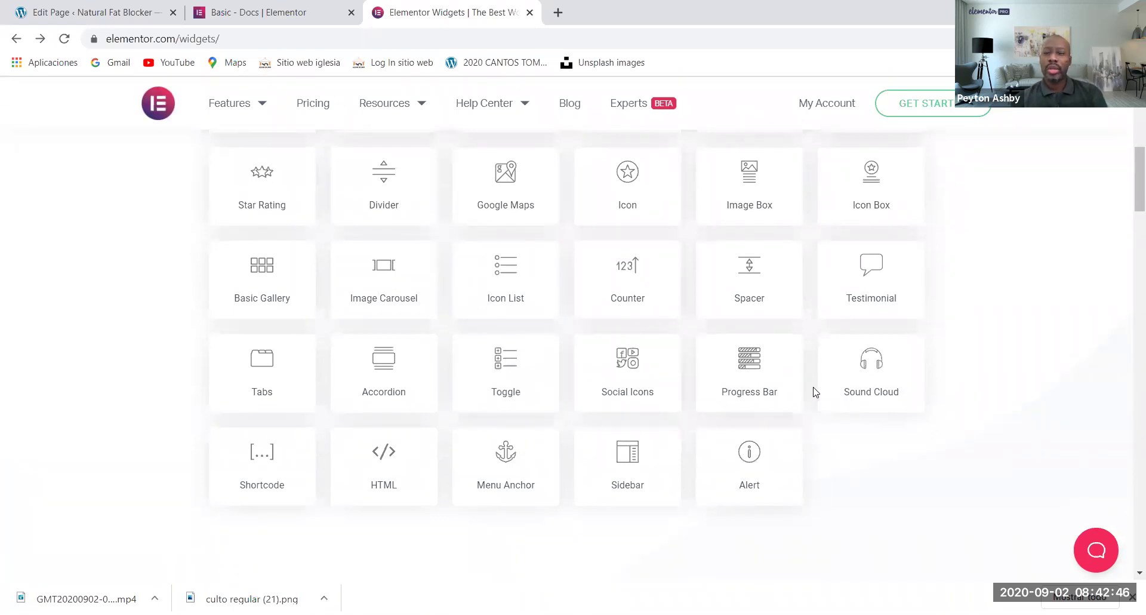
- Examine the Pro, Theme and WooCommerce Elements on the widgets page, down to the options for third-party and custom widgets
{"action": "scroll", "coordinate": [715, 418], "scroll_direction": "down", "scroll_amount": 2}
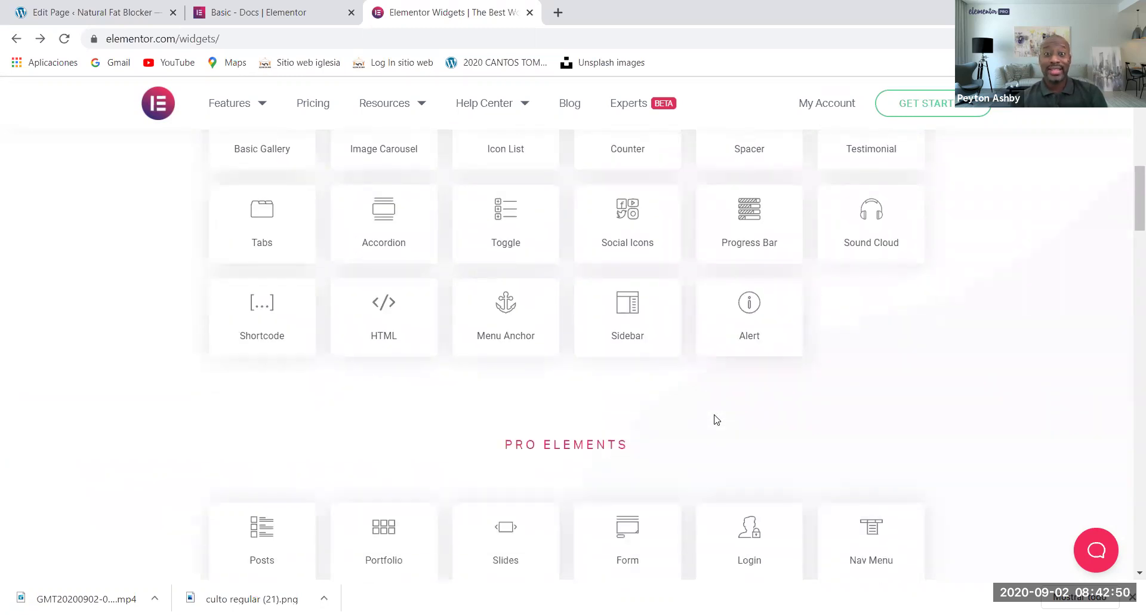
{"action": "scroll", "coordinate": [715, 419], "scroll_direction": "down", "scroll_amount": 3}
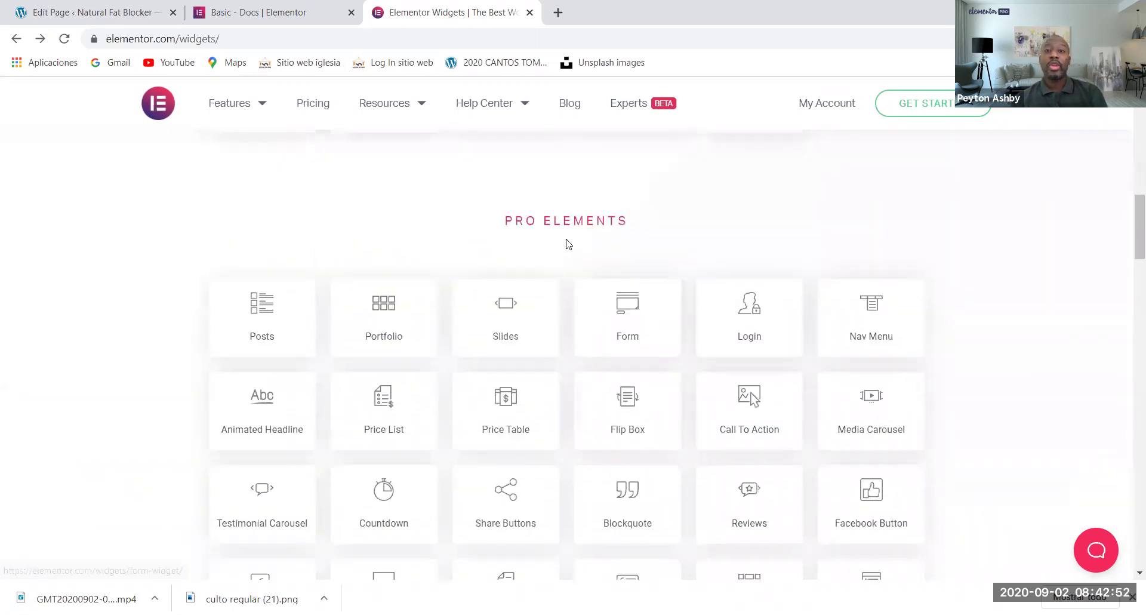
{"action": "scroll", "coordinate": [568, 243], "scroll_direction": "down", "scroll_amount": 1}
{"action": "scroll", "coordinate": [570, 180], "scroll_direction": "down", "scroll_amount": 7}
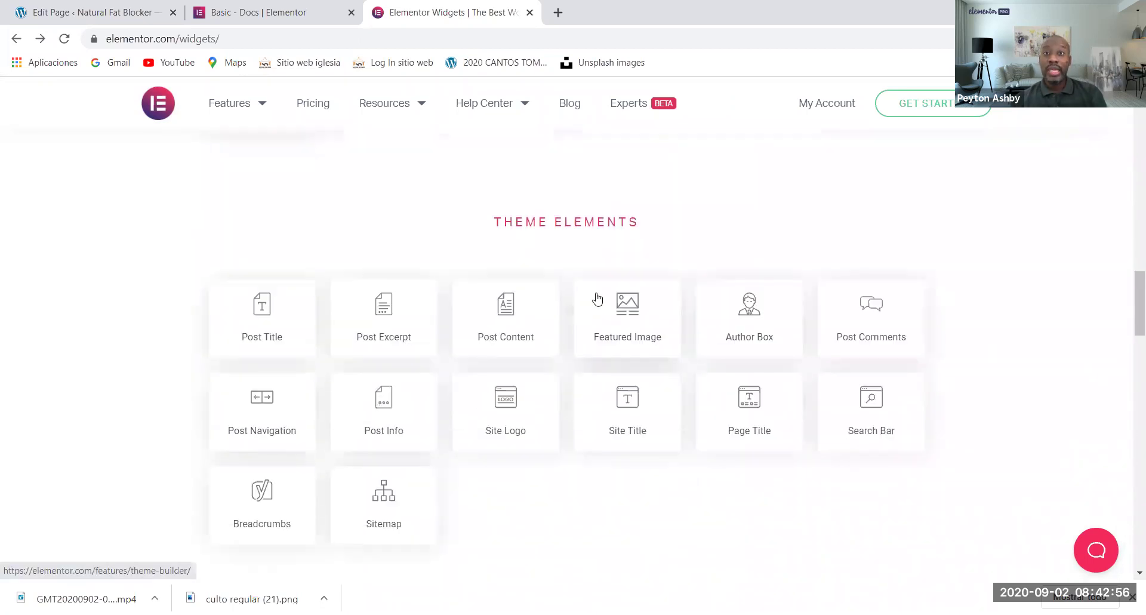
{"action": "scroll", "coordinate": [598, 298], "scroll_direction": "down", "scroll_amount": 3}
{"action": "scroll", "coordinate": [598, 297], "scroll_direction": "down", "scroll_amount": 1}
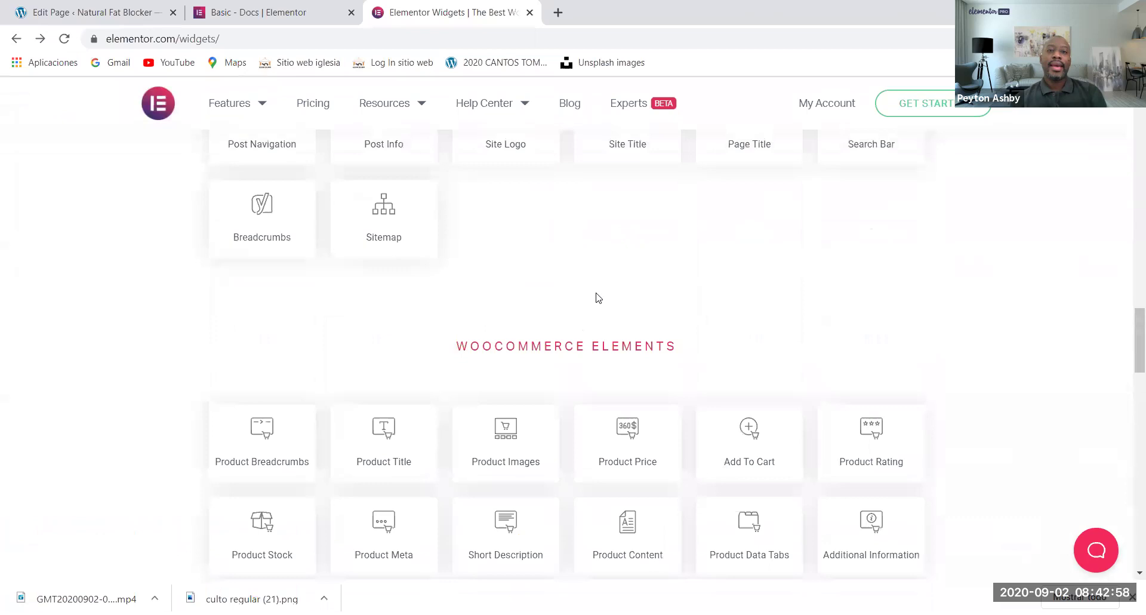
{"action": "scroll", "coordinate": [597, 299], "scroll_direction": "up", "scroll_amount": 3}
{"action": "scroll", "coordinate": [591, 435], "scroll_direction": "down", "scroll_amount": 3}
{"action": "scroll", "coordinate": [594, 439], "scroll_direction": "down", "scroll_amount": 8}
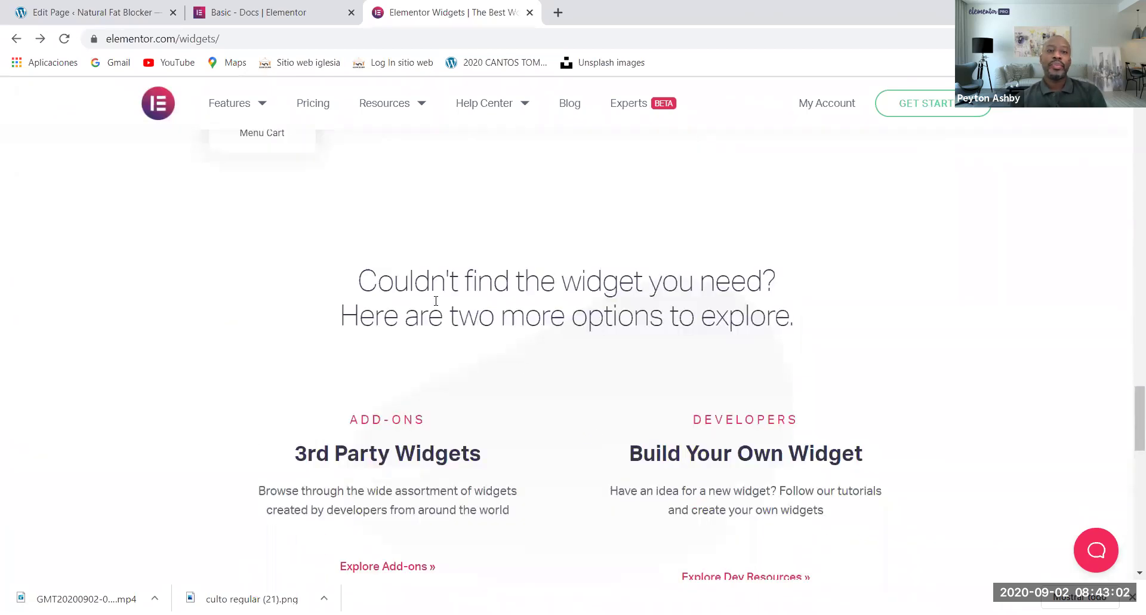
{"action": "scroll", "coordinate": [406, 237], "scroll_direction": "down", "scroll_amount": 1}
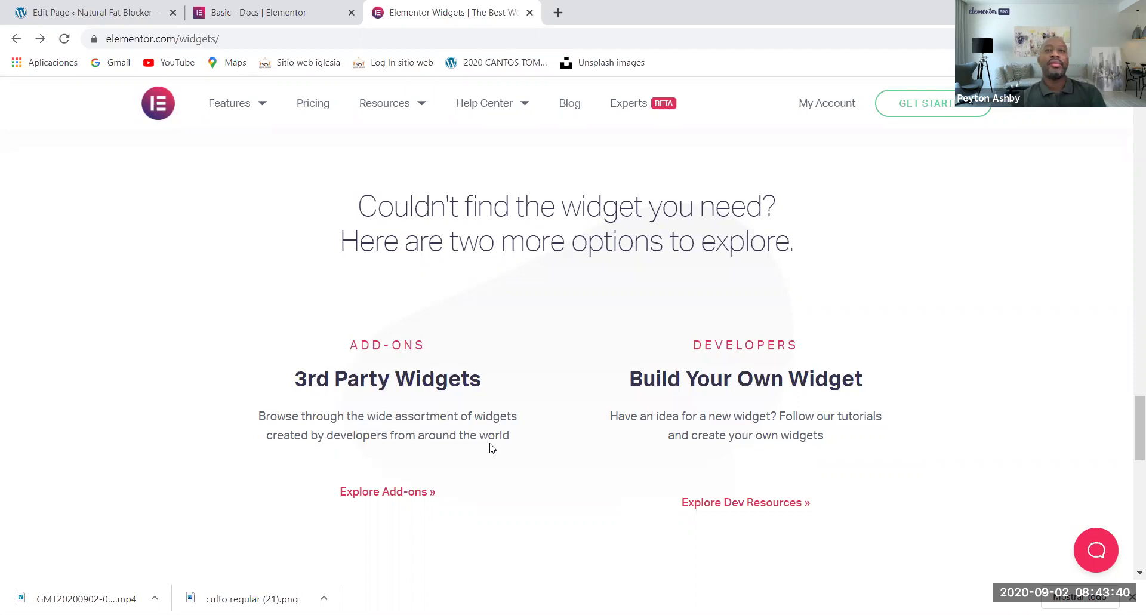
- Open the 3rd Party Widgets add-ons page and look through the offered add-ons as far as Essential Add-Ons
{"action": "left_click", "coordinate": [385, 503]}
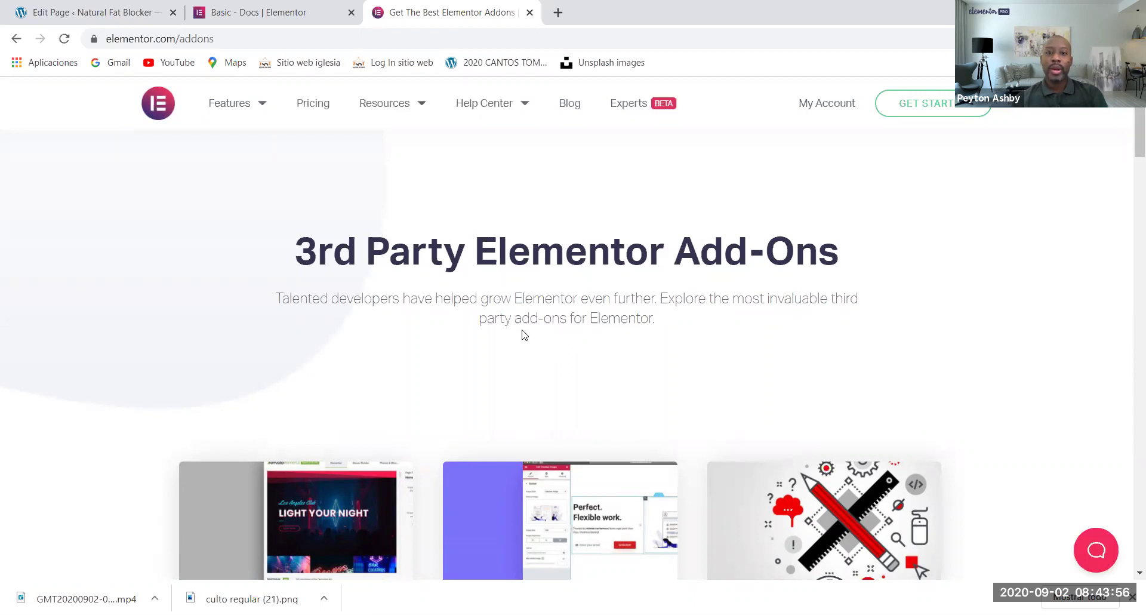
{"action": "scroll", "coordinate": [531, 334], "scroll_direction": "down", "scroll_amount": 5}
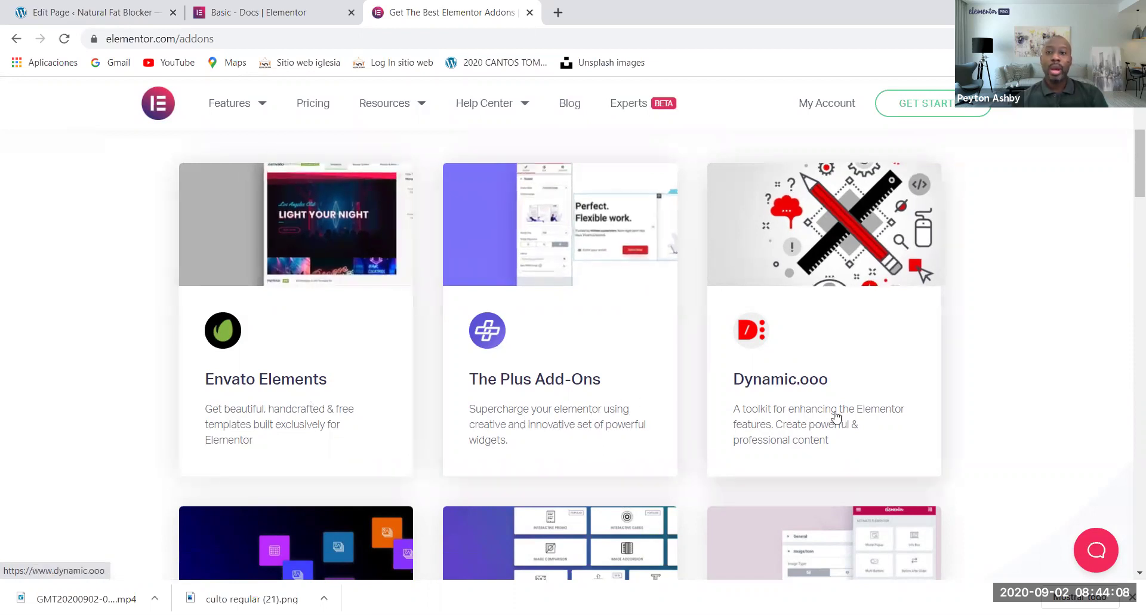
{"action": "scroll", "coordinate": [836, 414], "scroll_direction": "down", "scroll_amount": 4}
{"action": "scroll", "coordinate": [635, 392], "scroll_direction": "down", "scroll_amount": 1}
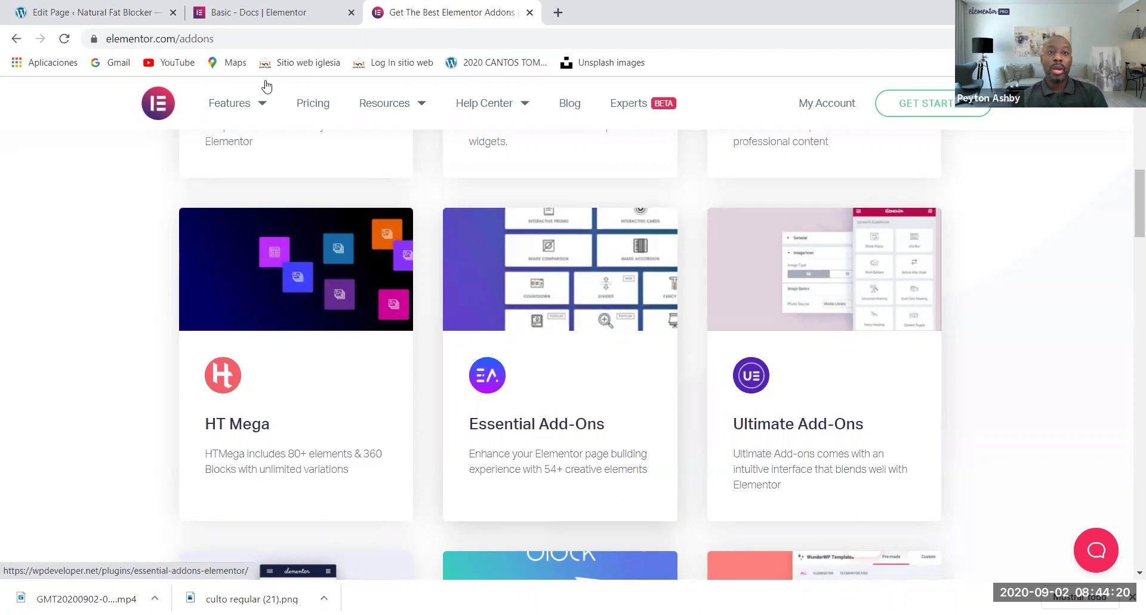
- Switch back to the WordPress admin, open the Essential Addons settings and review the General section
{"action": "left_click", "coordinate": [102, 20]}
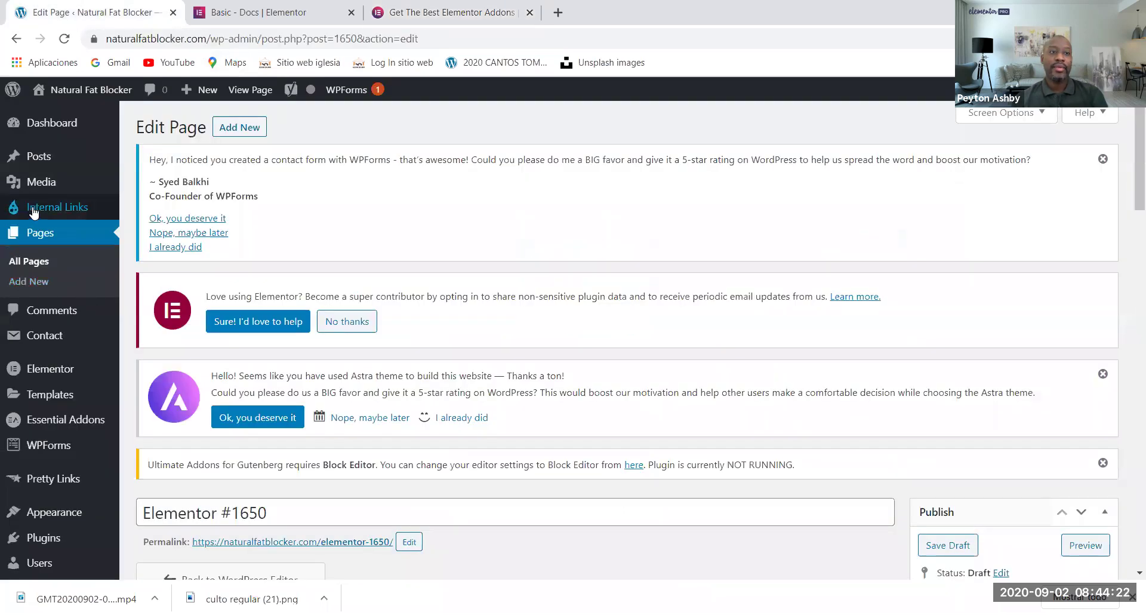
{"action": "left_click", "coordinate": [74, 428]}
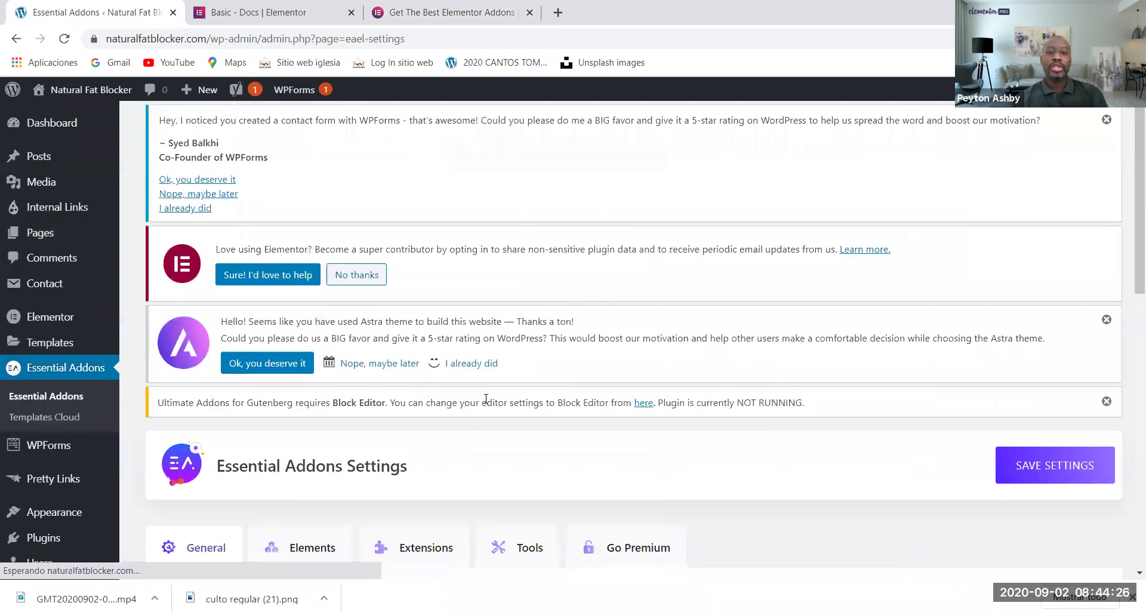
{"action": "scroll", "coordinate": [487, 402], "scroll_direction": "down", "scroll_amount": 6}
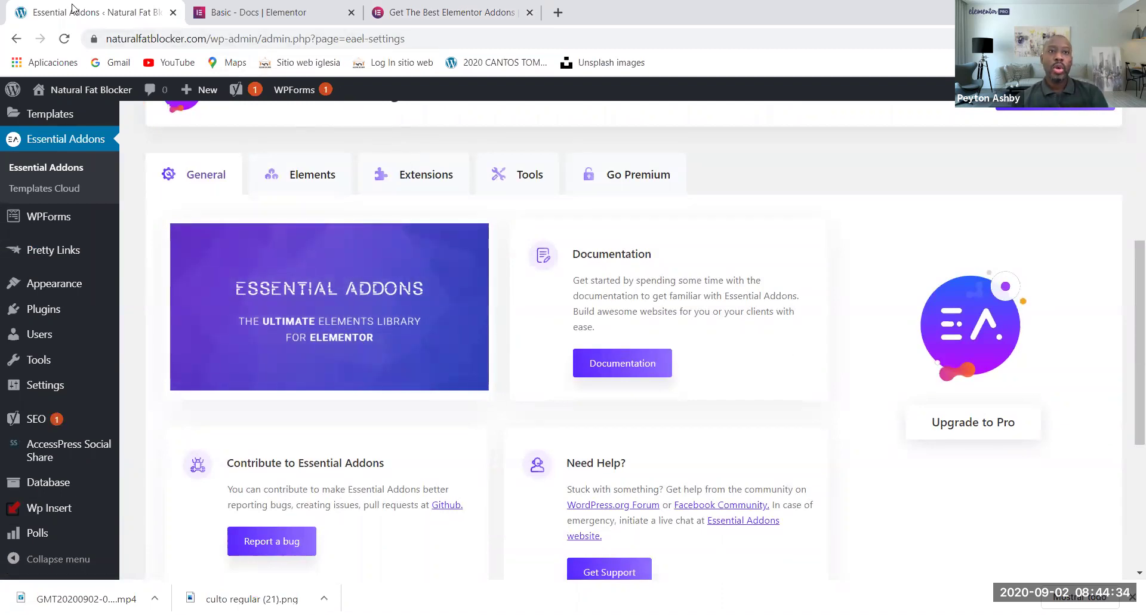
{"action": "scroll", "coordinate": [60, 221], "scroll_direction": "up", "scroll_amount": 2}
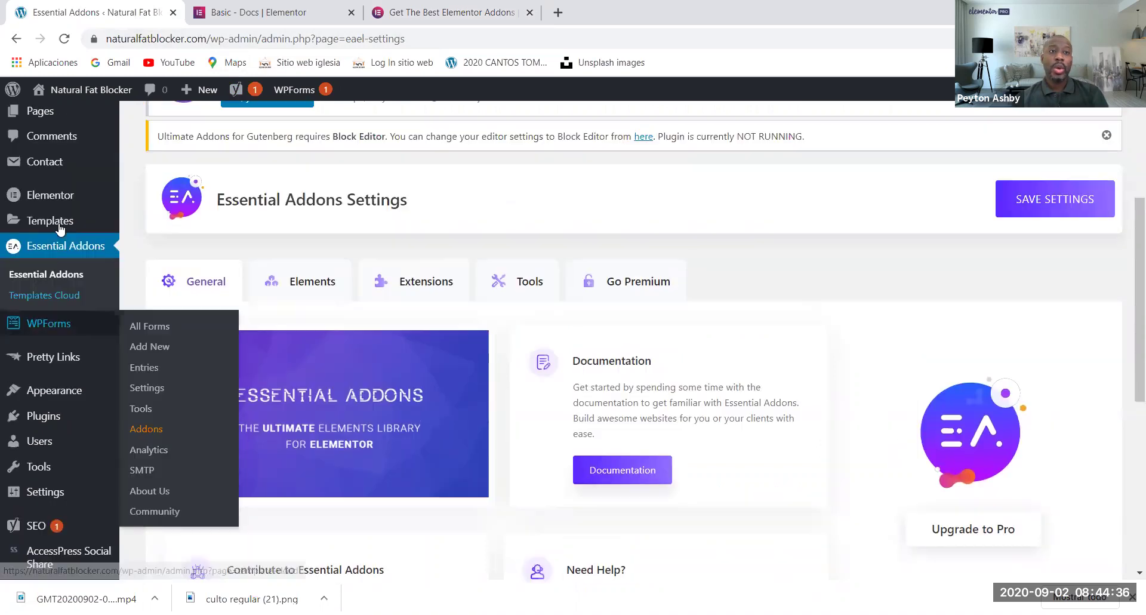
{"action": "scroll", "coordinate": [59, 229], "scroll_direction": "up", "scroll_amount": 4}
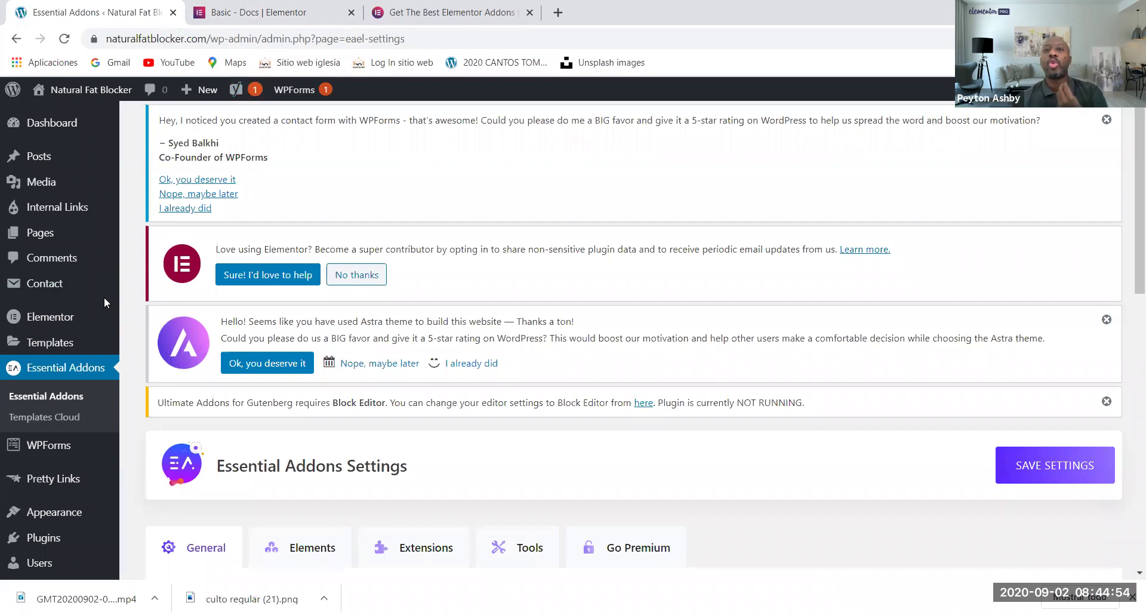
- Return to the start of the 3rd Party Elementor Add-Ons web page
{"action": "mouse_move", "coordinate": [53, 245]}
{"action": "mouse_move", "coordinate": [44, 308]}
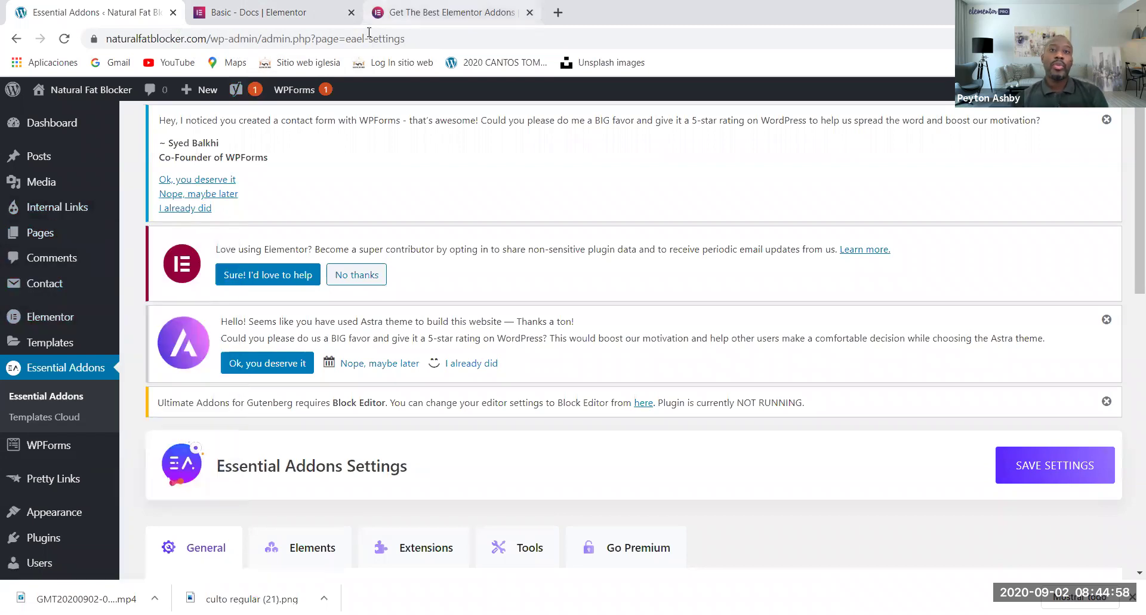
{"action": "left_click", "coordinate": [388, 16]}
{"action": "scroll", "coordinate": [308, 299], "scroll_direction": "up", "scroll_amount": 10}
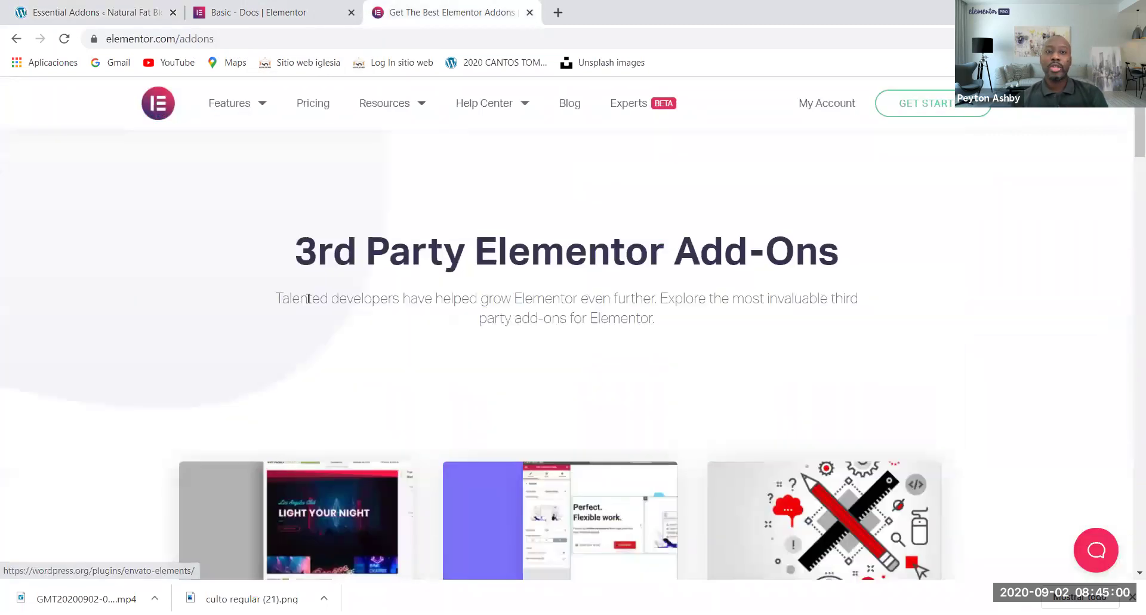
- Switch back to the WordPress admin and open the Dashboard home
{"action": "left_click", "coordinate": [124, 5]}
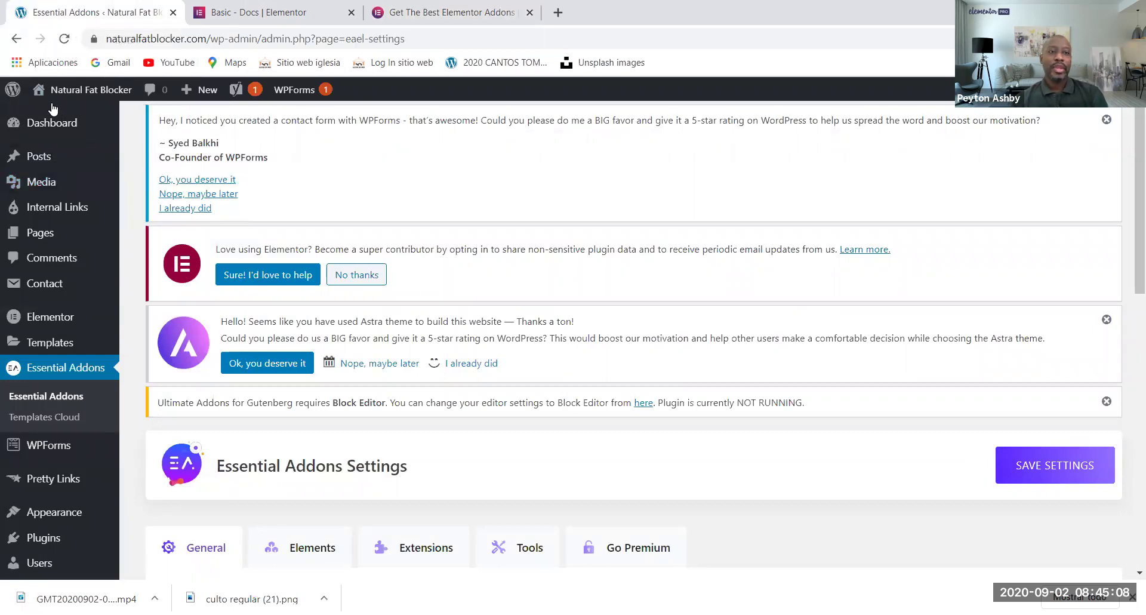
{"action": "left_click", "coordinate": [52, 122]}
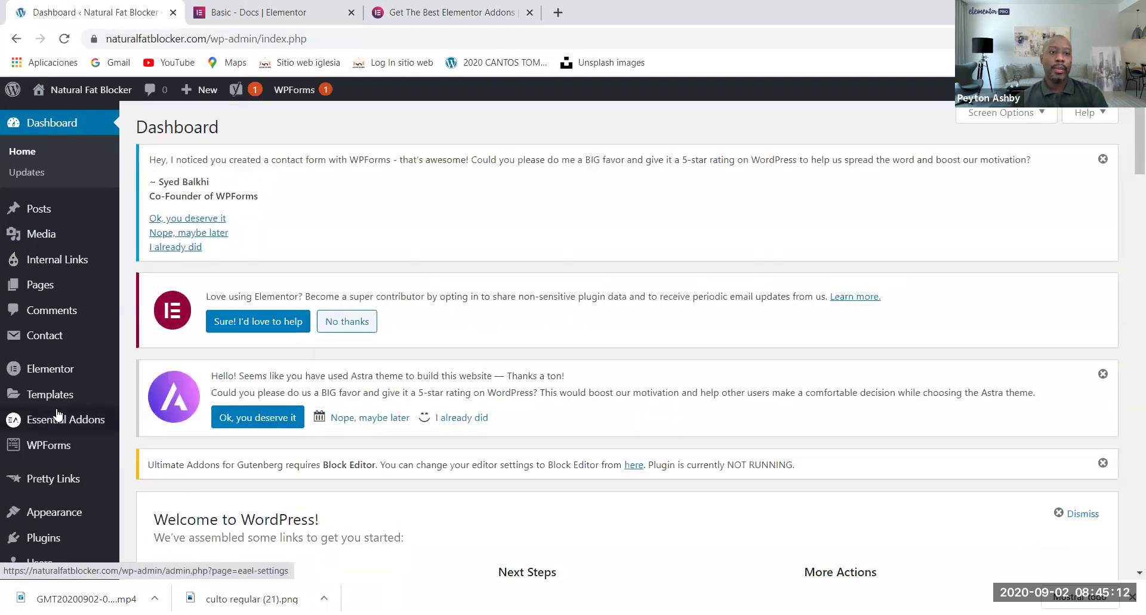
- Open Elementor's Get Help page from the WordPress admin and review the offered support options
{"action": "mouse_move", "coordinate": [54, 376]}
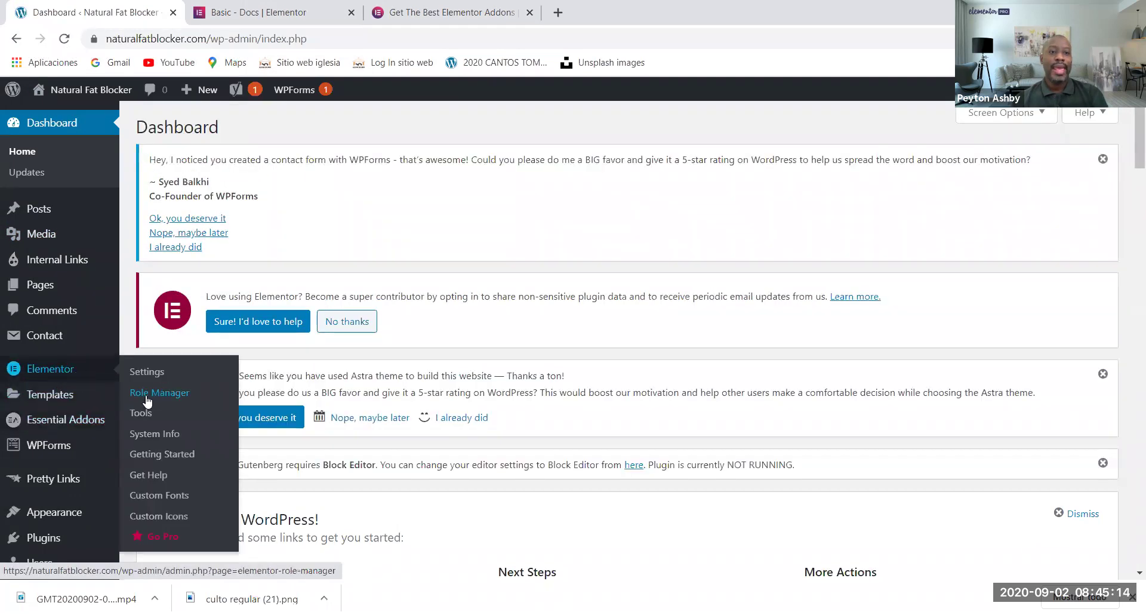
{"action": "left_click", "coordinate": [152, 477]}
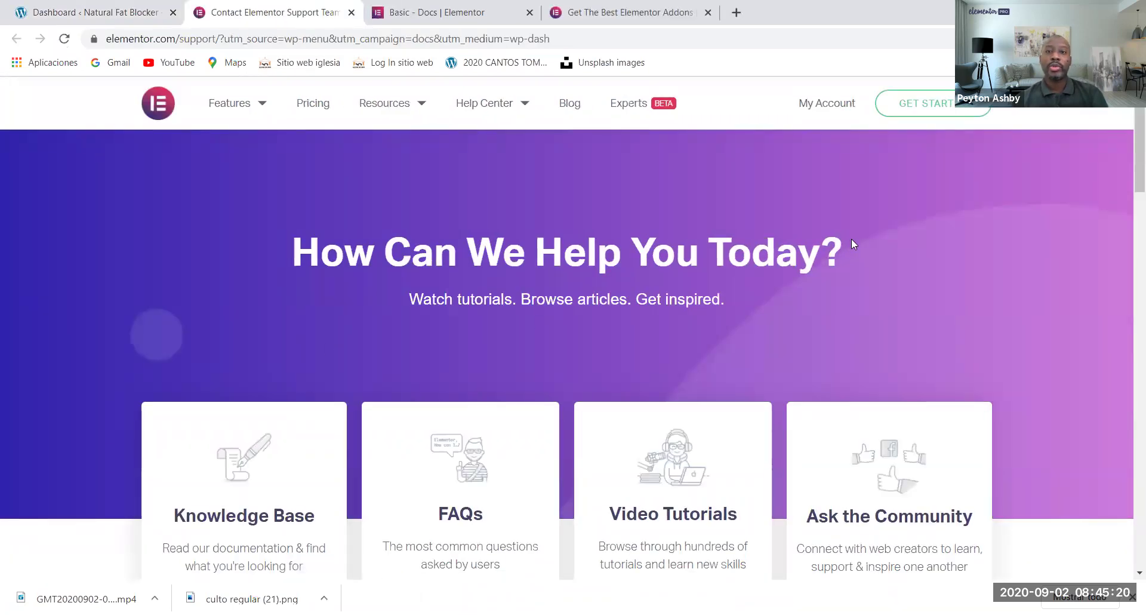
{"action": "scroll", "coordinate": [851, 239], "scroll_direction": "down", "scroll_amount": 1}
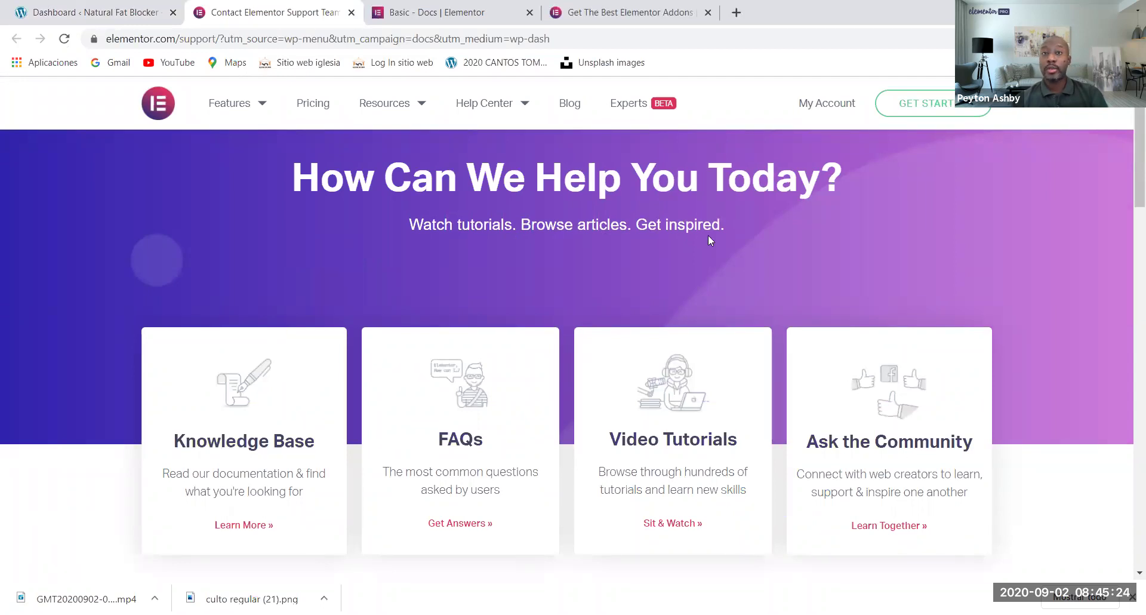
{"action": "scroll", "coordinate": [708, 235], "scroll_direction": "down", "scroll_amount": 2}
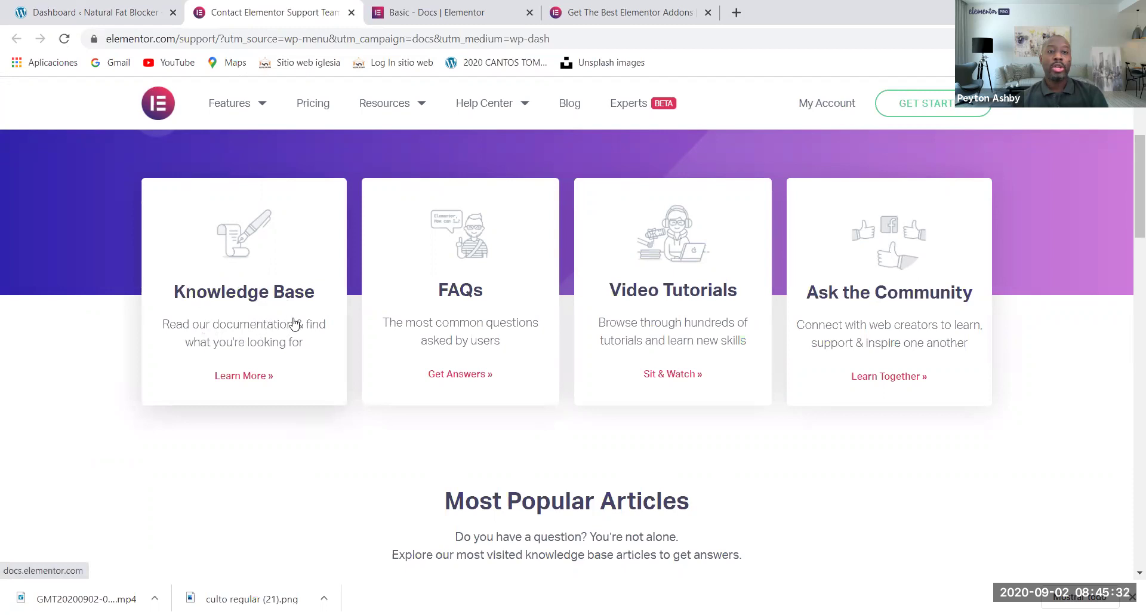
- Open the Knowledge Base, look through its documentation sections and open the Widgets collection
{"action": "left_click", "coordinate": [244, 377]}
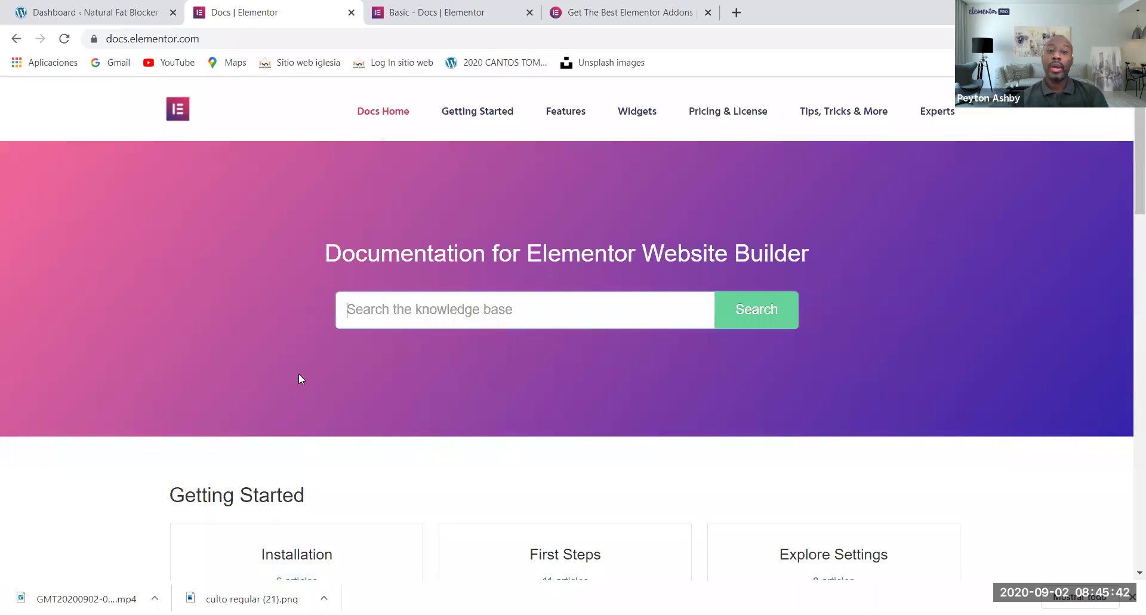
{"action": "scroll", "coordinate": [339, 358], "scroll_direction": "down", "scroll_amount": 3}
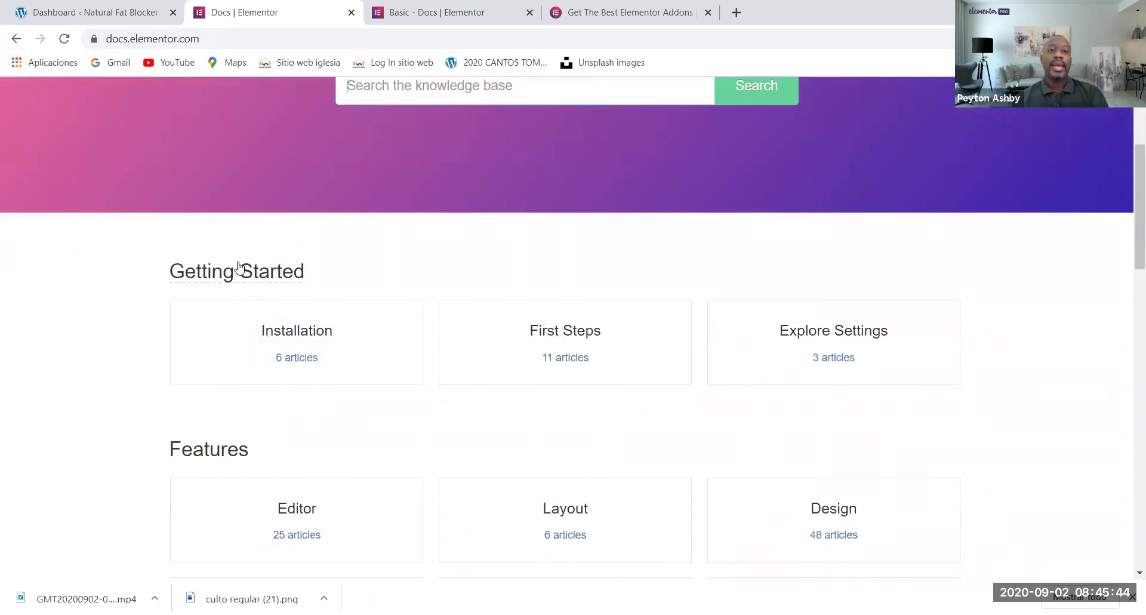
{"action": "scroll", "coordinate": [274, 308], "scroll_direction": "down", "scroll_amount": 2}
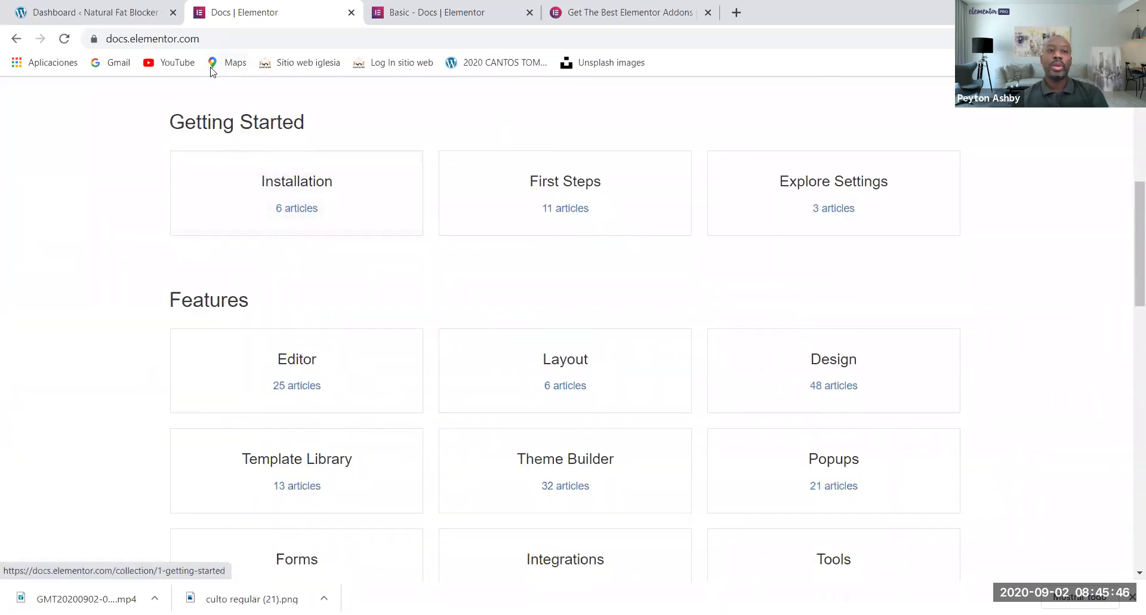
{"action": "scroll", "coordinate": [238, 316], "scroll_direction": "down", "scroll_amount": 6}
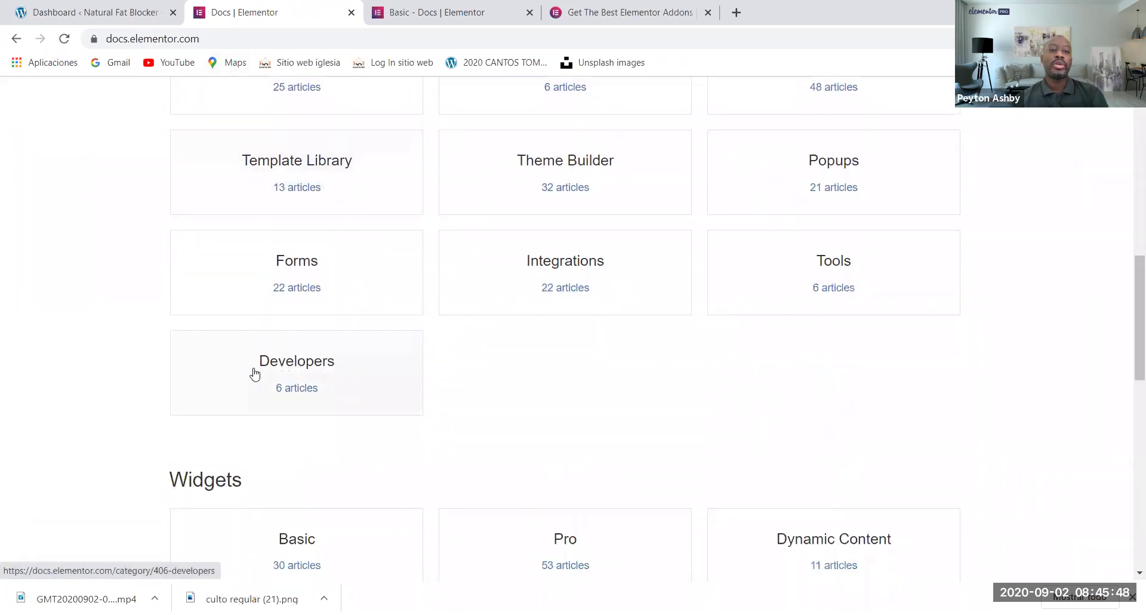
{"action": "scroll", "coordinate": [230, 404], "scroll_direction": "down", "scroll_amount": 1}
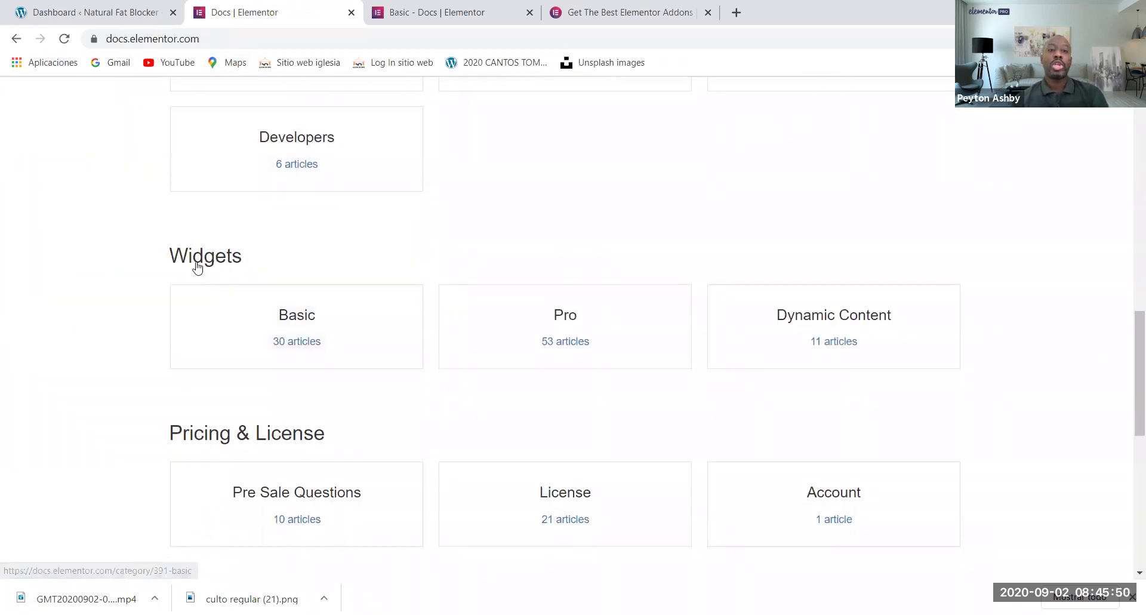
{"action": "left_click", "coordinate": [199, 267]}
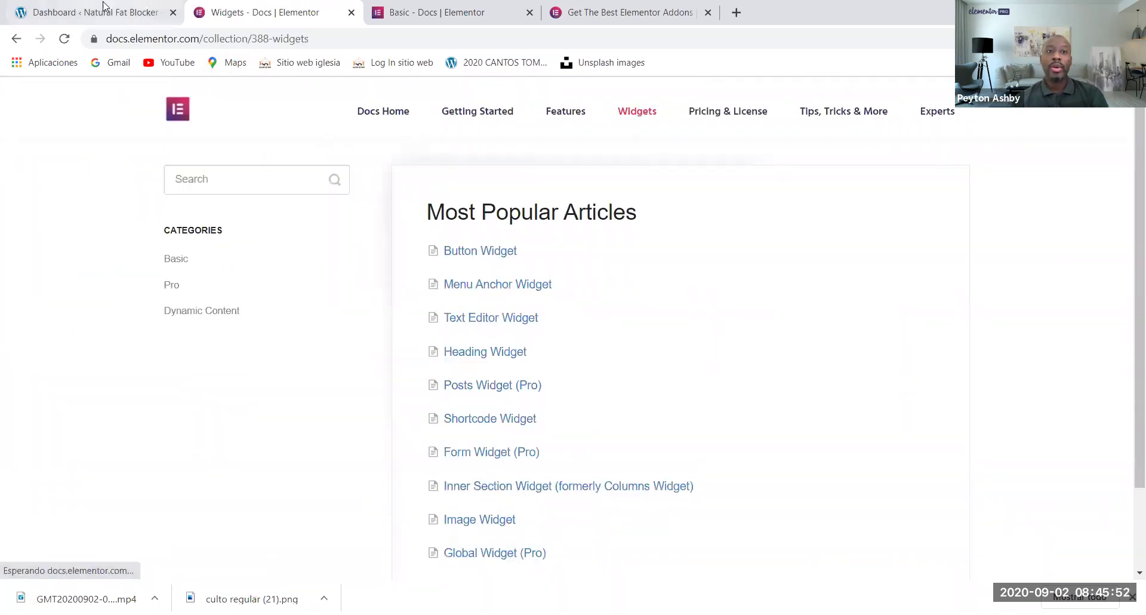
- Switch back to the WordPress admin, add a new post and open it in the Elementor editor
{"action": "left_click", "coordinate": [102, 10]}
{"action": "mouse_move", "coordinate": [28, 206]}
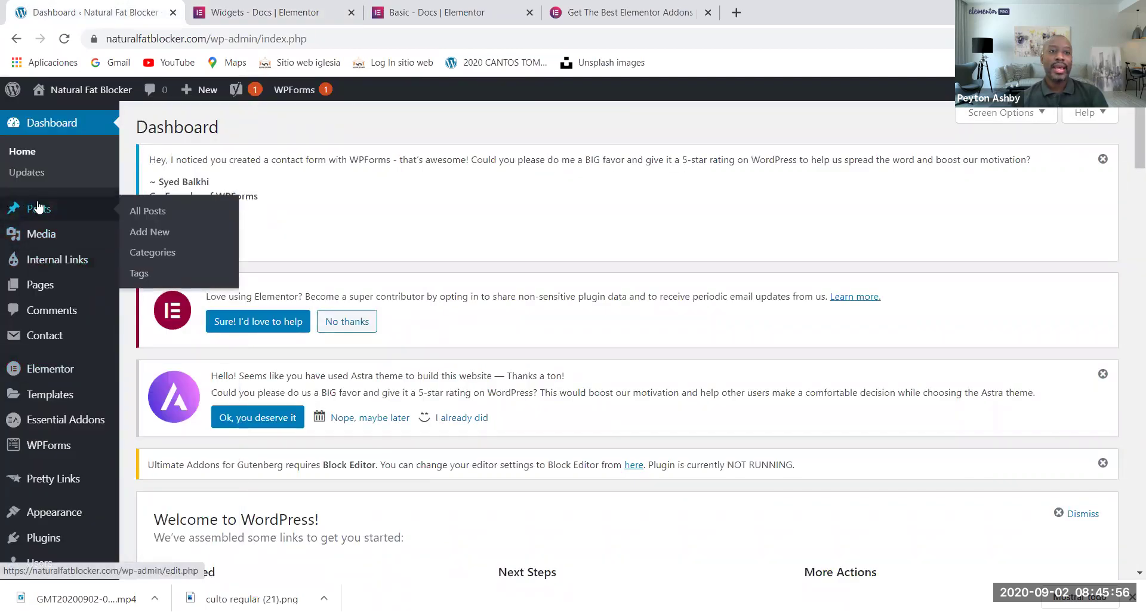
{"action": "left_click", "coordinate": [146, 214]}
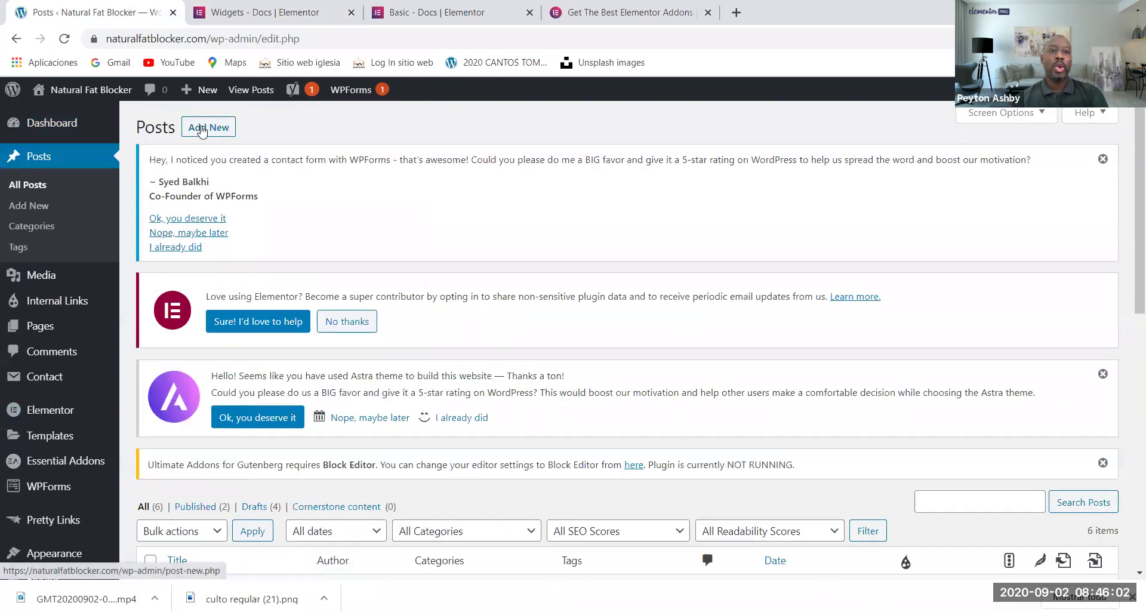
{"action": "left_click", "coordinate": [202, 129]}
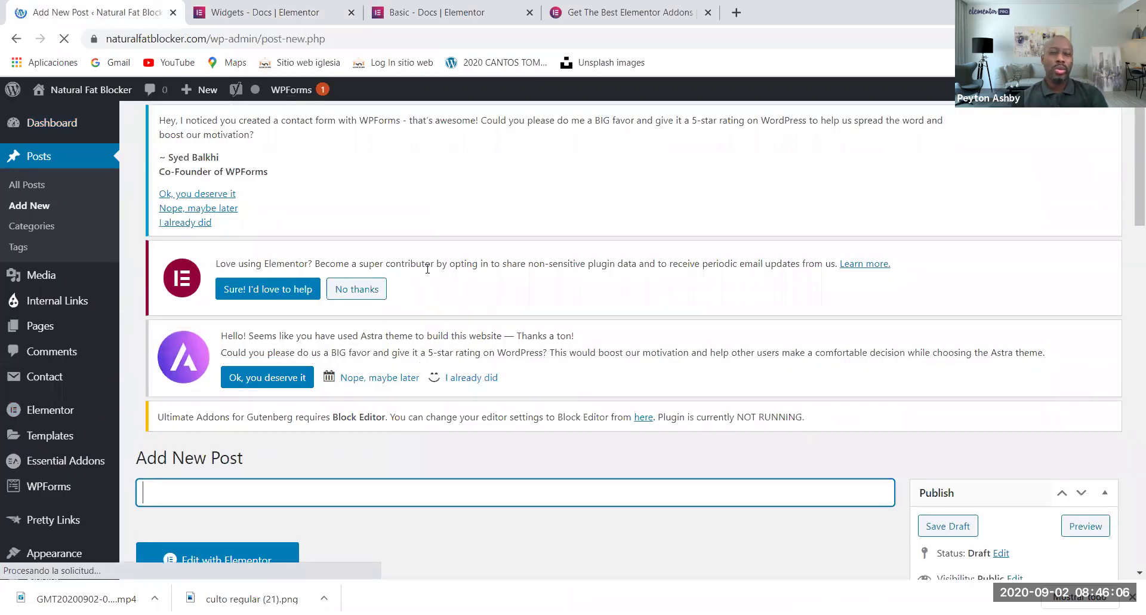
{"action": "scroll", "coordinate": [262, 418], "scroll_direction": "down", "scroll_amount": 2}
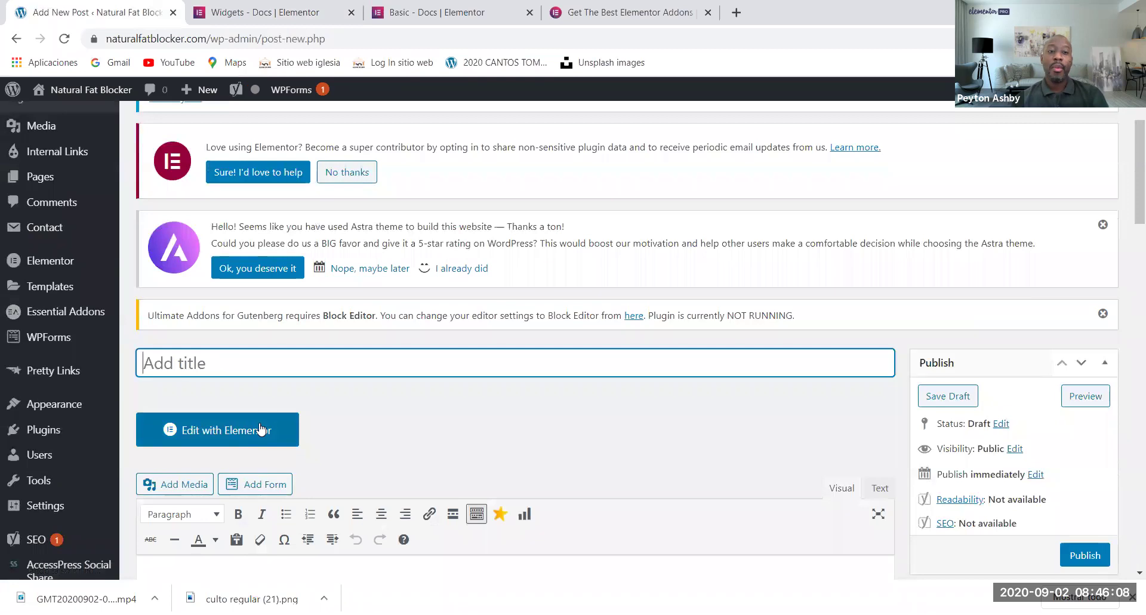
{"action": "left_click", "coordinate": [261, 429]}
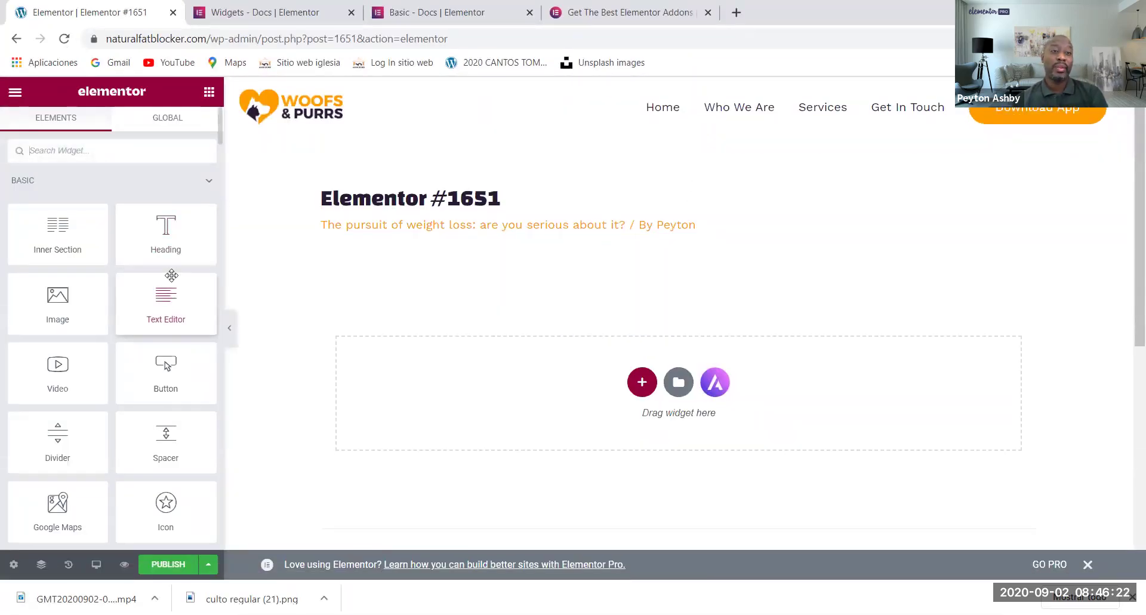
- Look through the editor's widget categories from Basic, Pro and General as far as Essential Addons
{"action": "scroll", "coordinate": [171, 274], "scroll_direction": "down", "scroll_amount": 3}
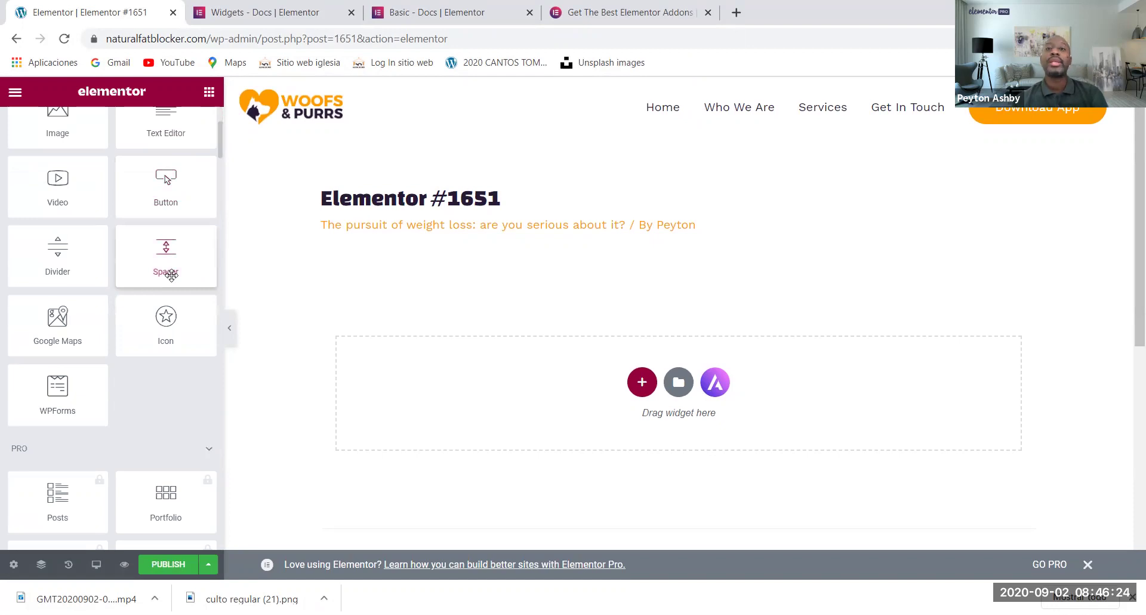
{"action": "scroll", "coordinate": [102, 253], "scroll_direction": "up", "scroll_amount": 3}
{"action": "scroll", "coordinate": [64, 333], "scroll_direction": "down", "scroll_amount": 5}
{"action": "scroll", "coordinate": [57, 286], "scroll_direction": "up", "scroll_amount": 5}
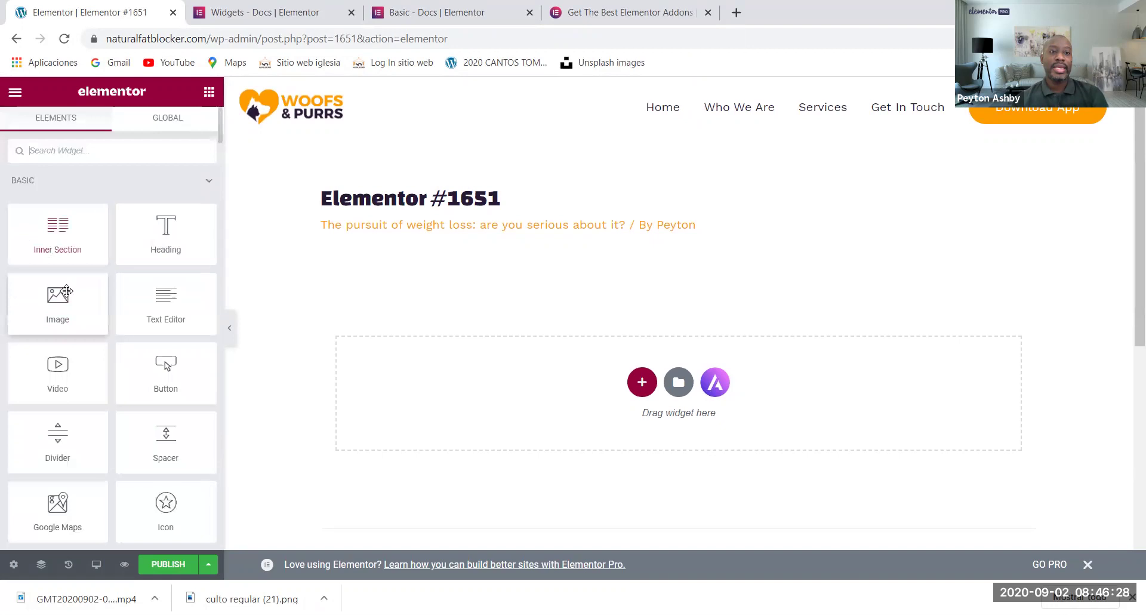
{"action": "scroll", "coordinate": [87, 358], "scroll_direction": "down", "scroll_amount": 20}
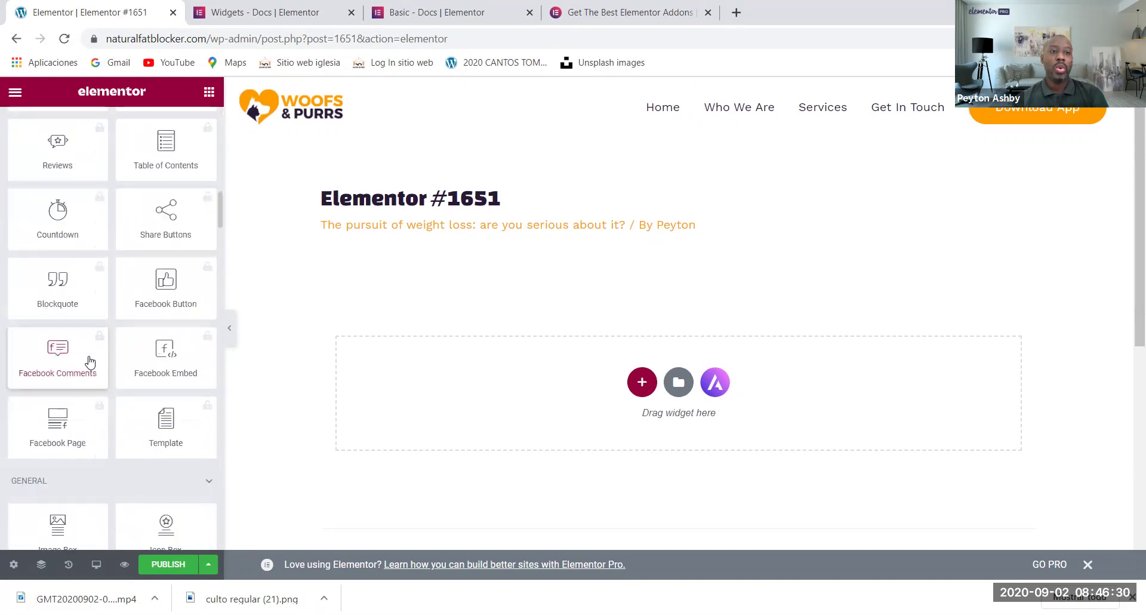
{"action": "scroll", "coordinate": [88, 358], "scroll_direction": "down", "scroll_amount": 3}
{"action": "scroll", "coordinate": [82, 325], "scroll_direction": "down", "scroll_amount": 10}
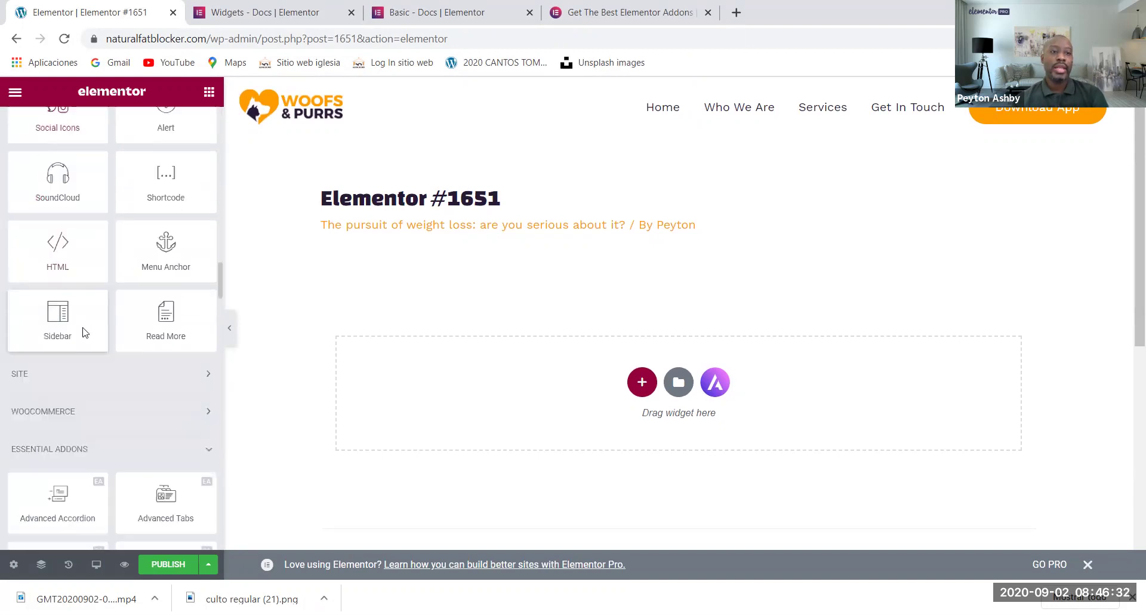
{"action": "scroll", "coordinate": [83, 333], "scroll_direction": "down", "scroll_amount": 5}
{"action": "scroll", "coordinate": [83, 328], "scroll_direction": "up", "scroll_amount": 15}
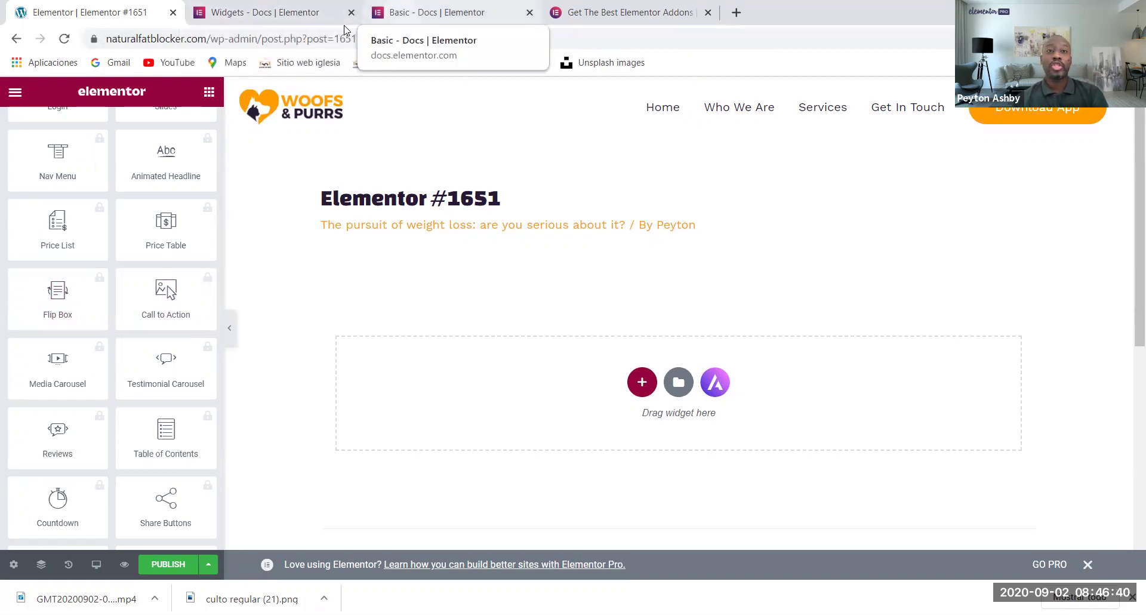
- Revisit the Basic widget docs, the 3rd Party Add-Ons page and the editor, ending on the Widgets documentation
{"action": "left_click", "coordinate": [412, 13]}
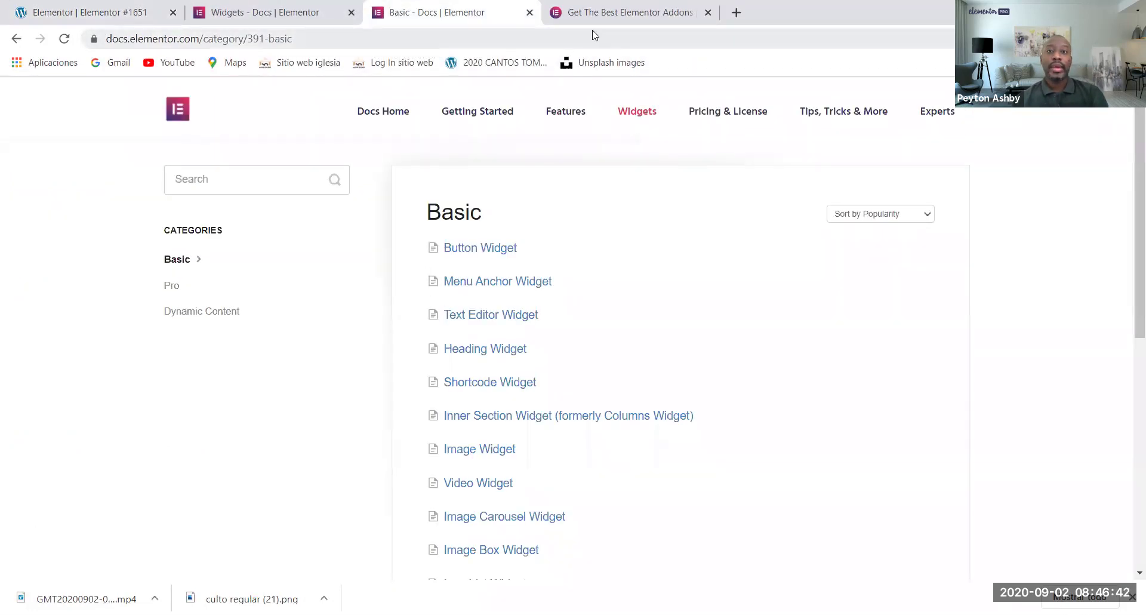
{"action": "left_click", "coordinate": [582, 14]}
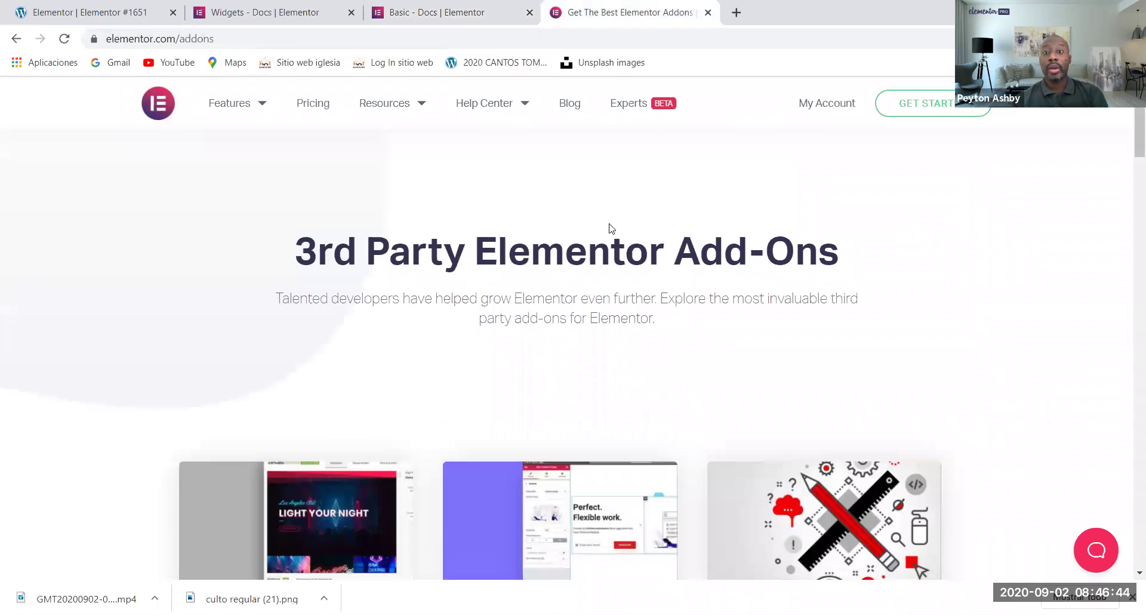
{"action": "left_click", "coordinate": [132, 13]}
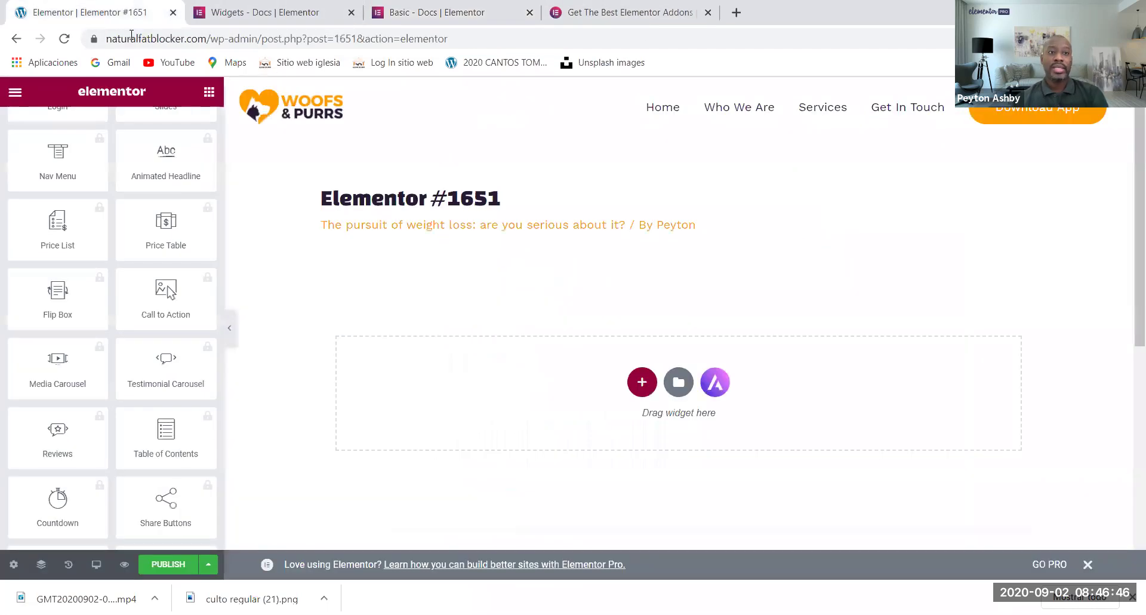
{"action": "left_click", "coordinate": [265, 15]}
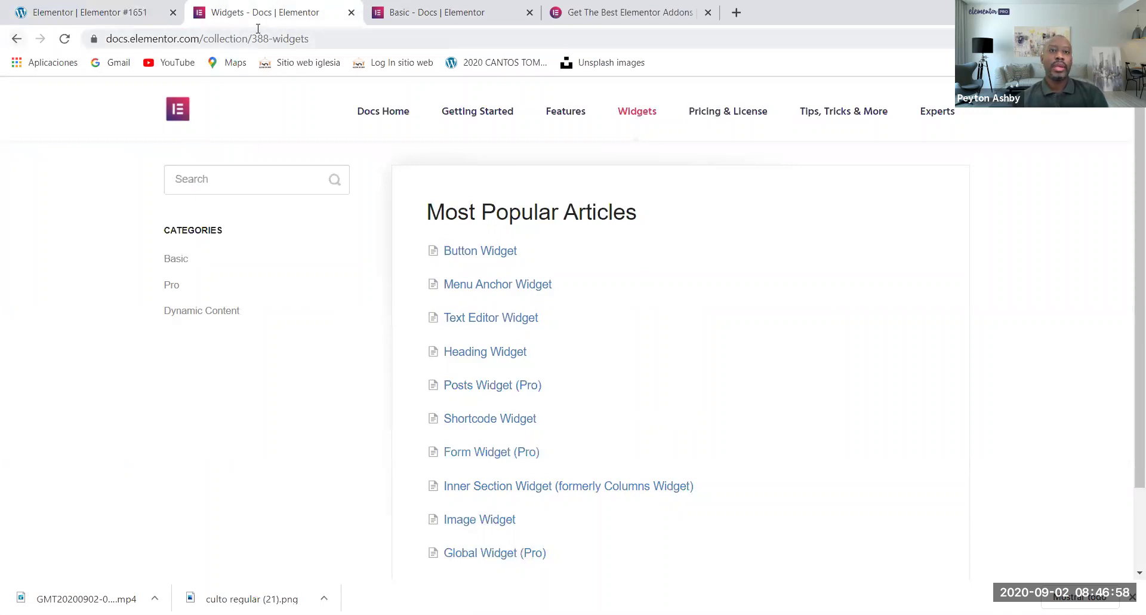
{"action": "key", "text": "ctrl+Tab"}
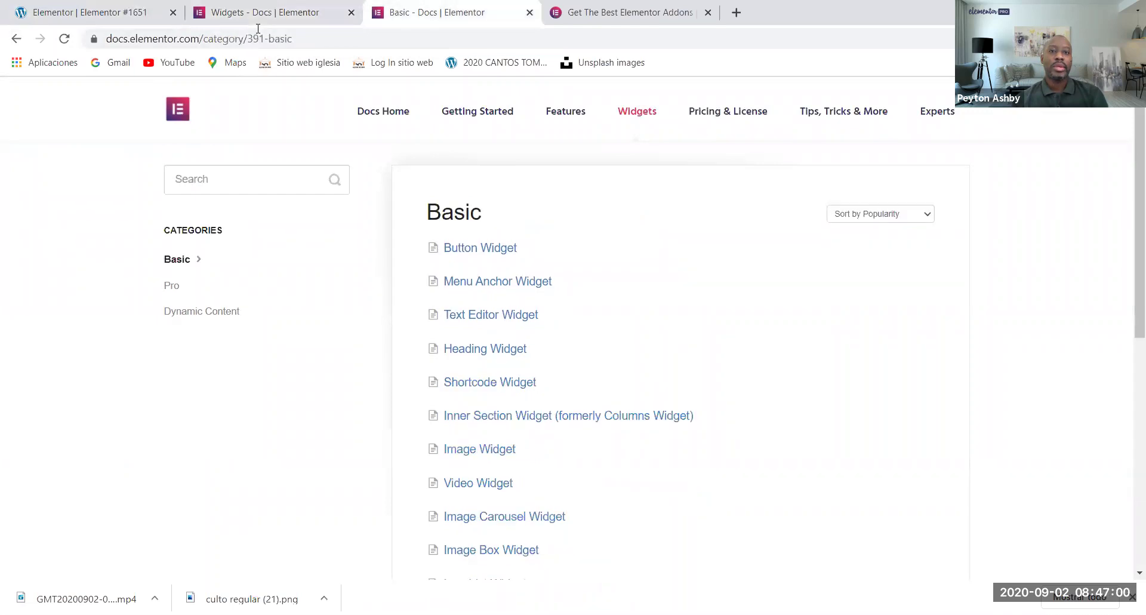
{"action": "left_click", "coordinate": [256, 17]}
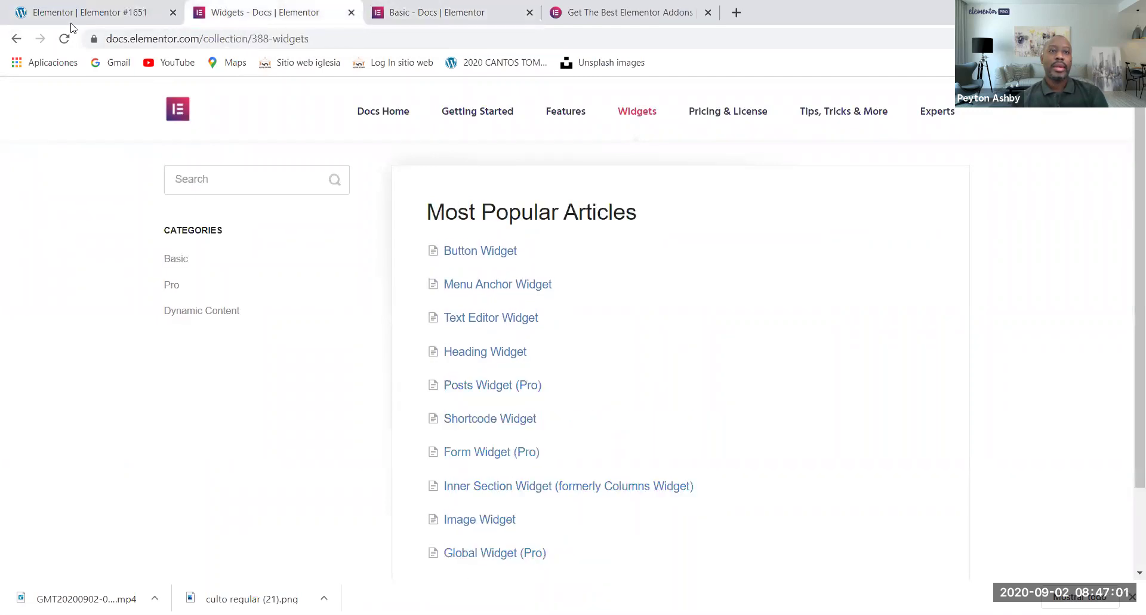
- Return to the Elementor documentation home, look through its sections and reopen the Widgets collection
{"action": "left_click", "coordinate": [19, 39]}
{"action": "scroll", "coordinate": [292, 421], "scroll_direction": "down", "scroll_amount": 5}
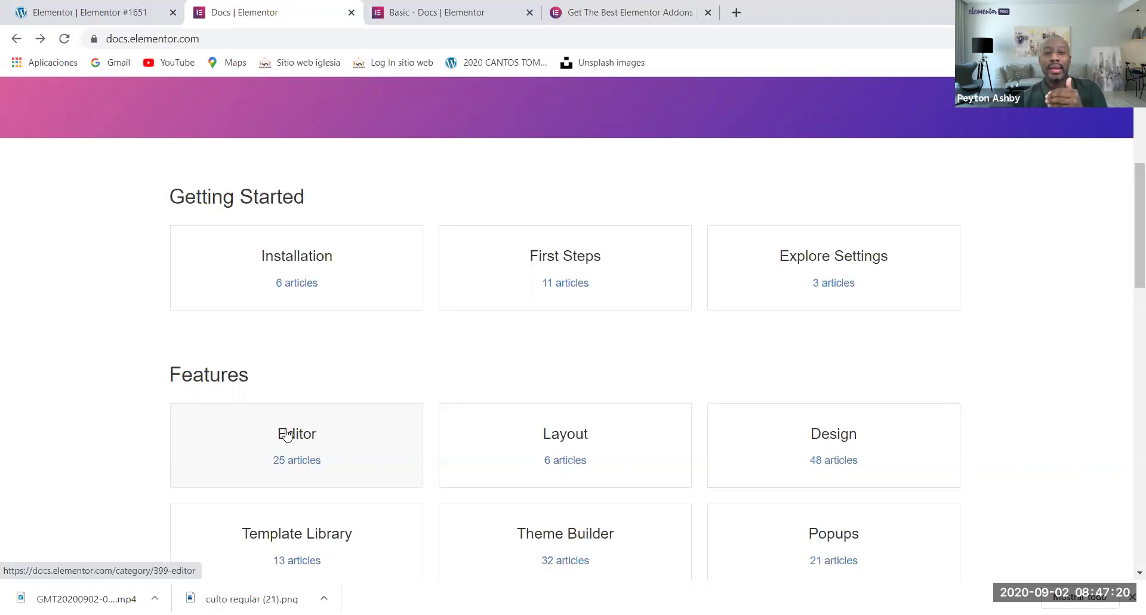
{"action": "scroll", "coordinate": [275, 427], "scroll_direction": "down", "scroll_amount": 3}
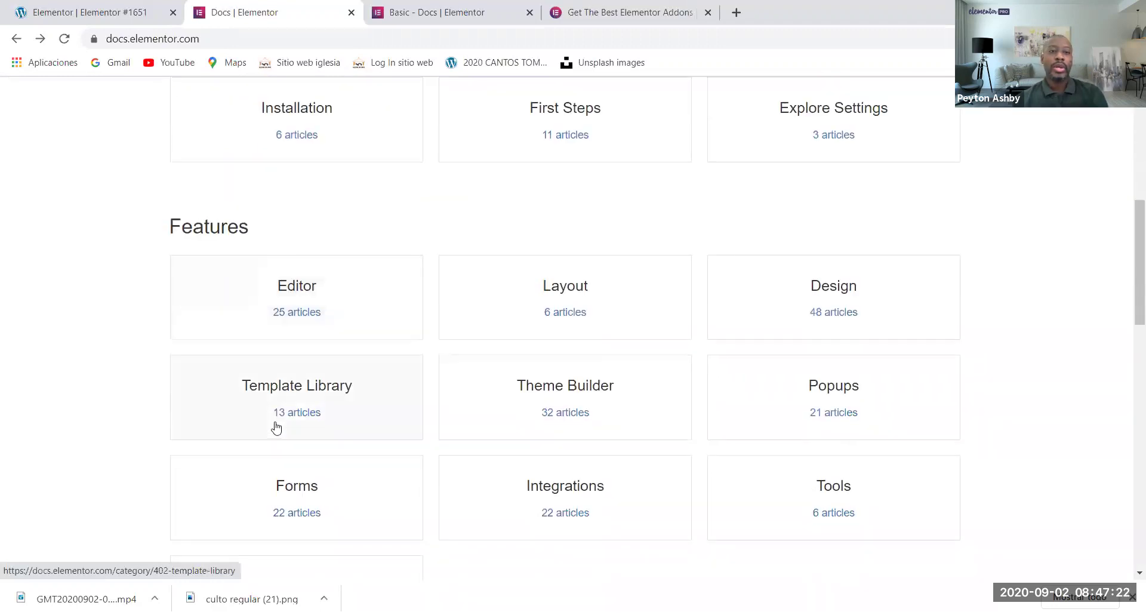
{"action": "scroll", "coordinate": [271, 420], "scroll_direction": "down", "scroll_amount": 5}
{"action": "scroll", "coordinate": [208, 406], "scroll_direction": "down", "scroll_amount": 3}
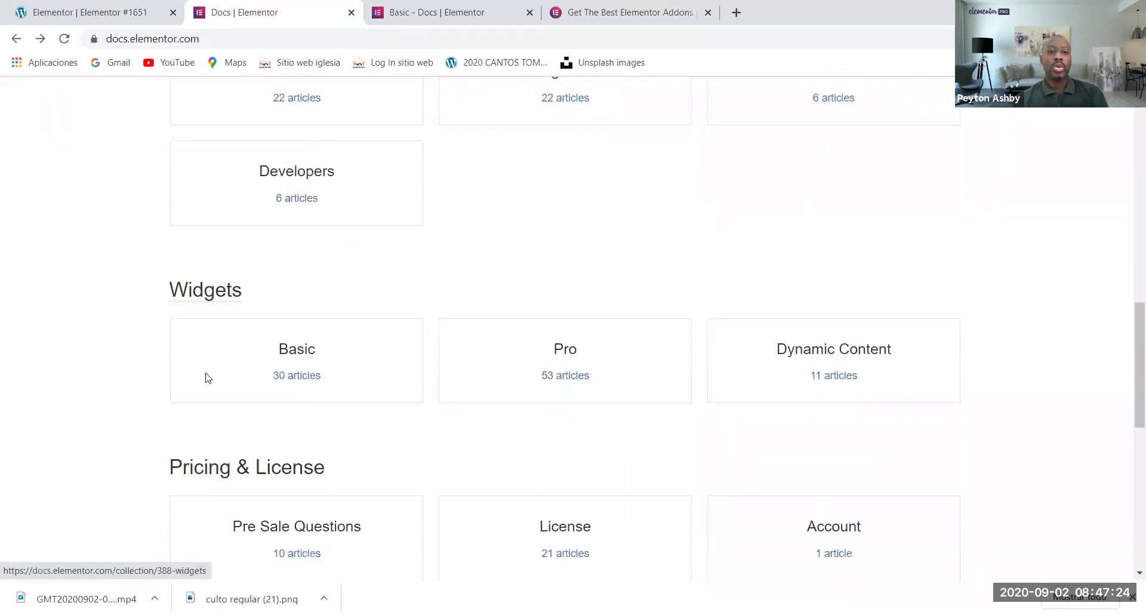
{"action": "left_click", "coordinate": [222, 262]}
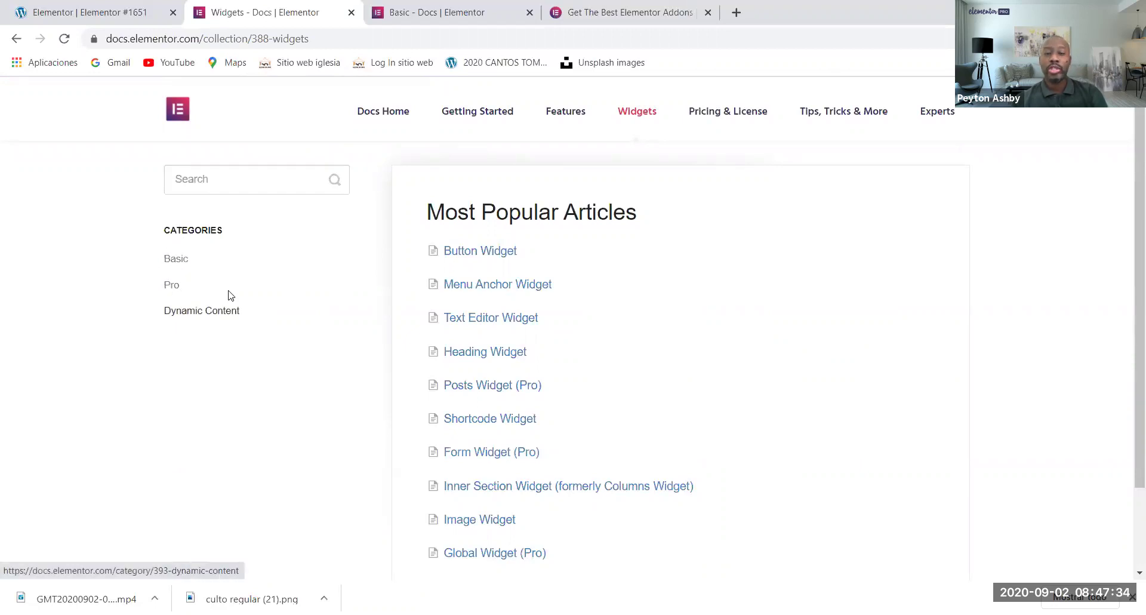
- Switch to the Elementor editor and review the Basic widgets at the start of the widget list
{"action": "left_click", "coordinate": [100, 13]}
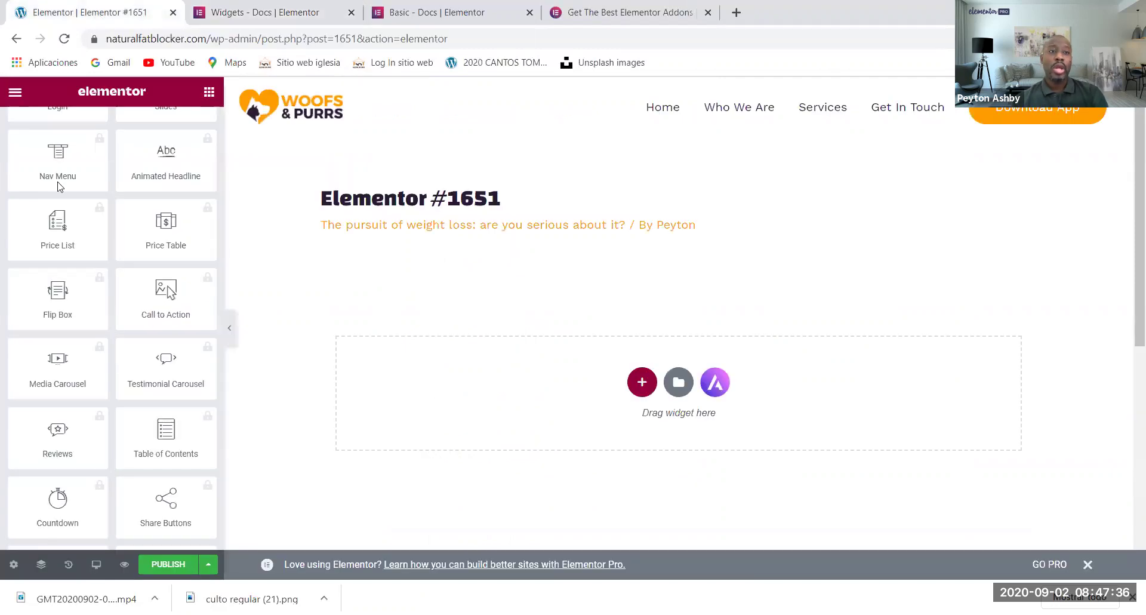
{"action": "scroll", "coordinate": [113, 314], "scroll_direction": "up", "scroll_amount": 5}
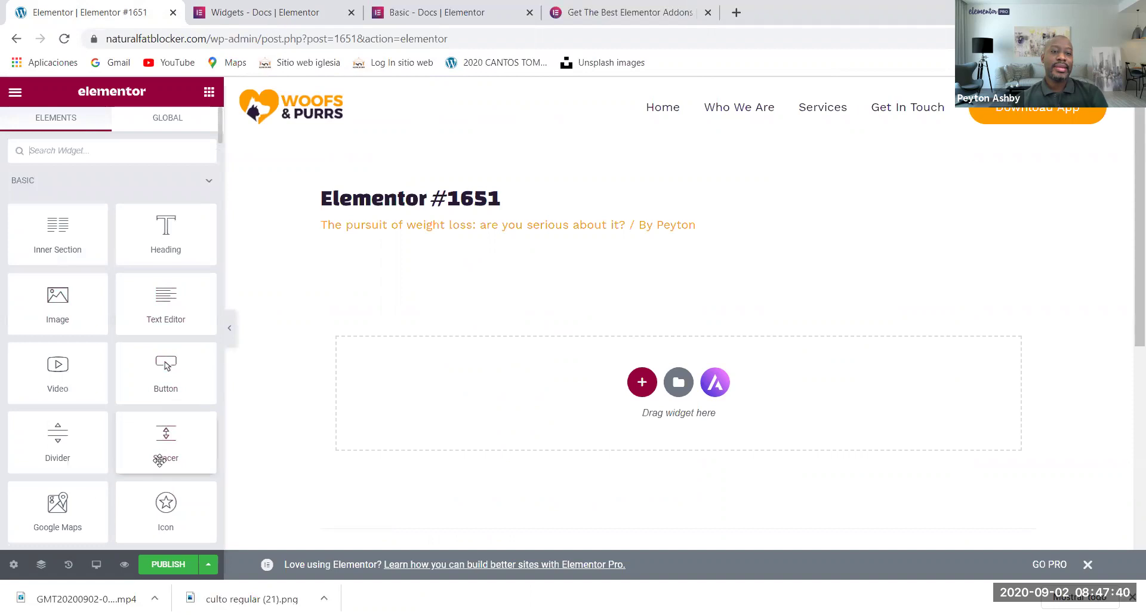
{"action": "scroll", "coordinate": [163, 427], "scroll_direction": "down", "scroll_amount": 2}
{"action": "scroll", "coordinate": [164, 426], "scroll_direction": "up", "scroll_amount": 2}
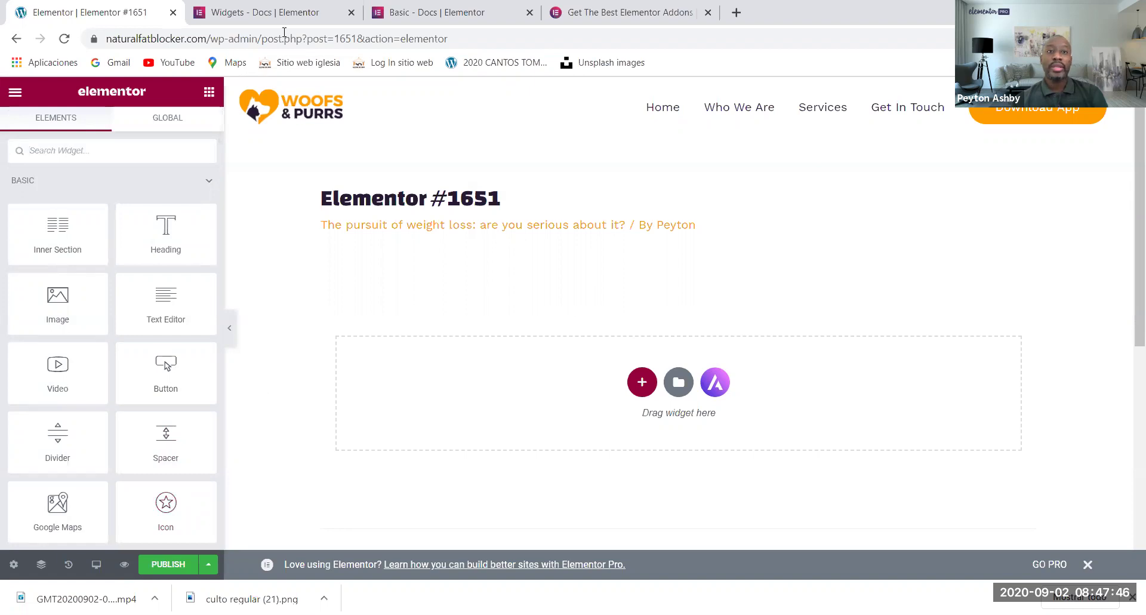
- Switch back to the Widgets documentation and open its Basic category
{"action": "left_click", "coordinate": [280, 12]}
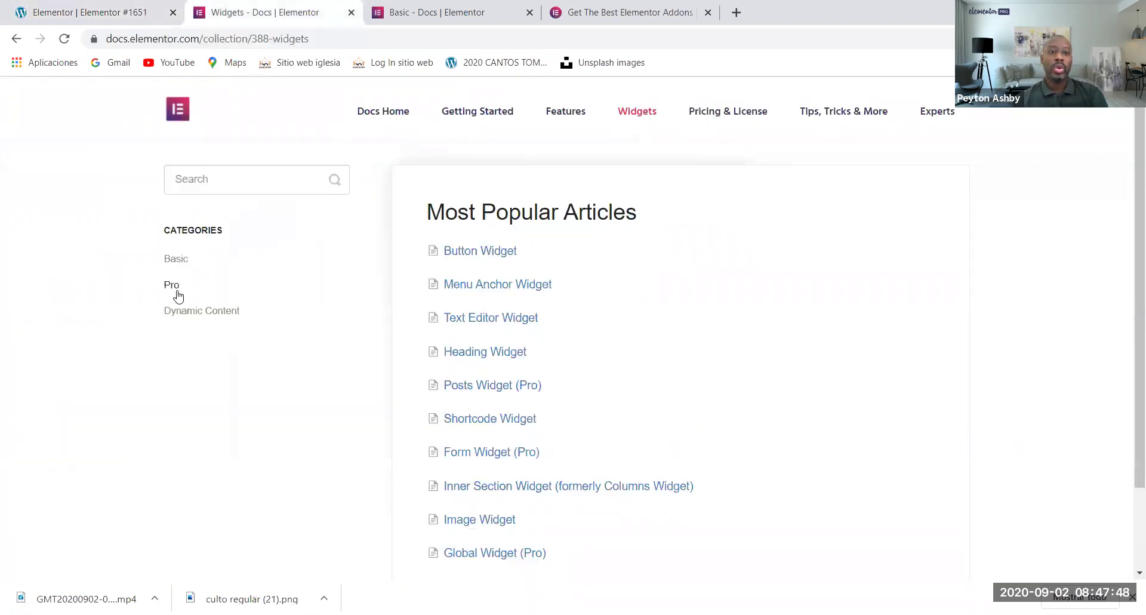
{"action": "left_click", "coordinate": [181, 263]}
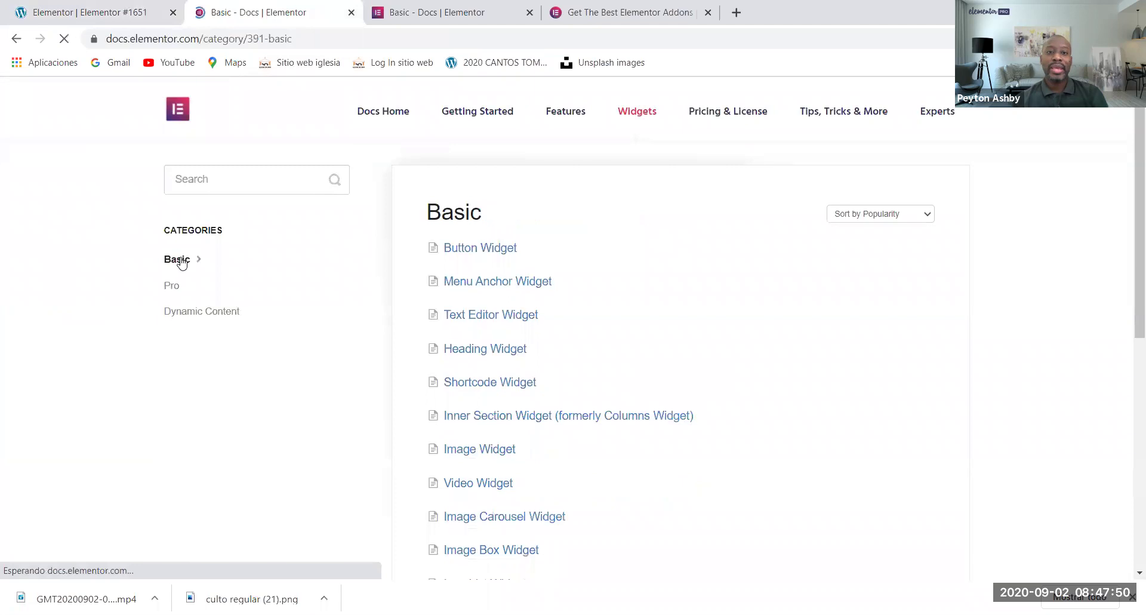
- Search the Basic widget documentation page for "icon" and look through the highlighted article titles
{"action": "scroll", "coordinate": [554, 339], "scroll_direction": "down", "scroll_amount": 1}
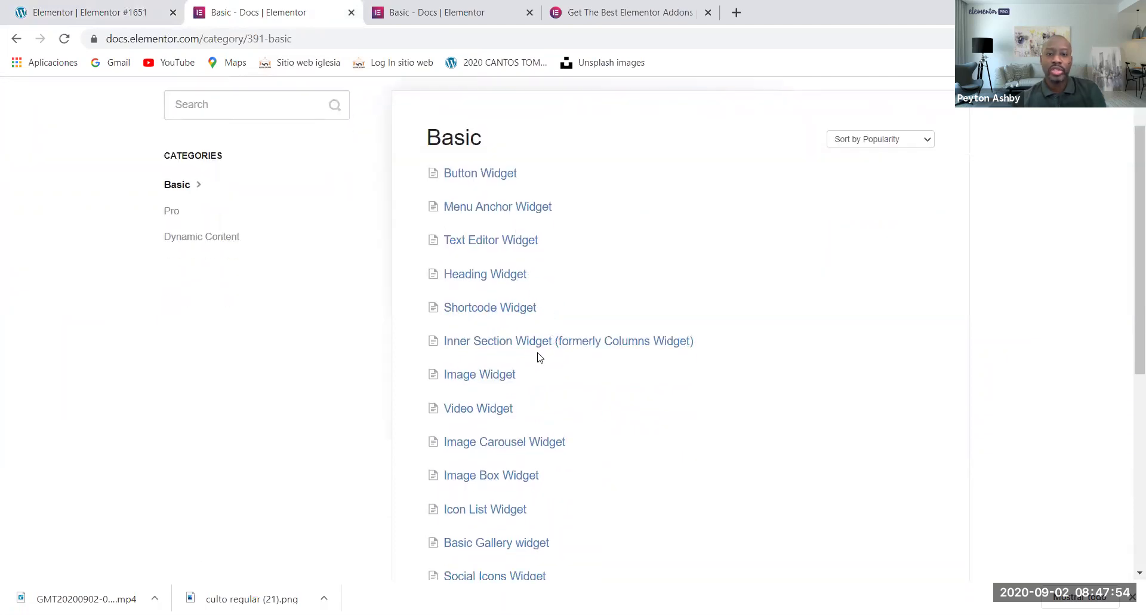
{"action": "key", "text": "ctrl+f"}
{"action": "type", "text": "ic"}
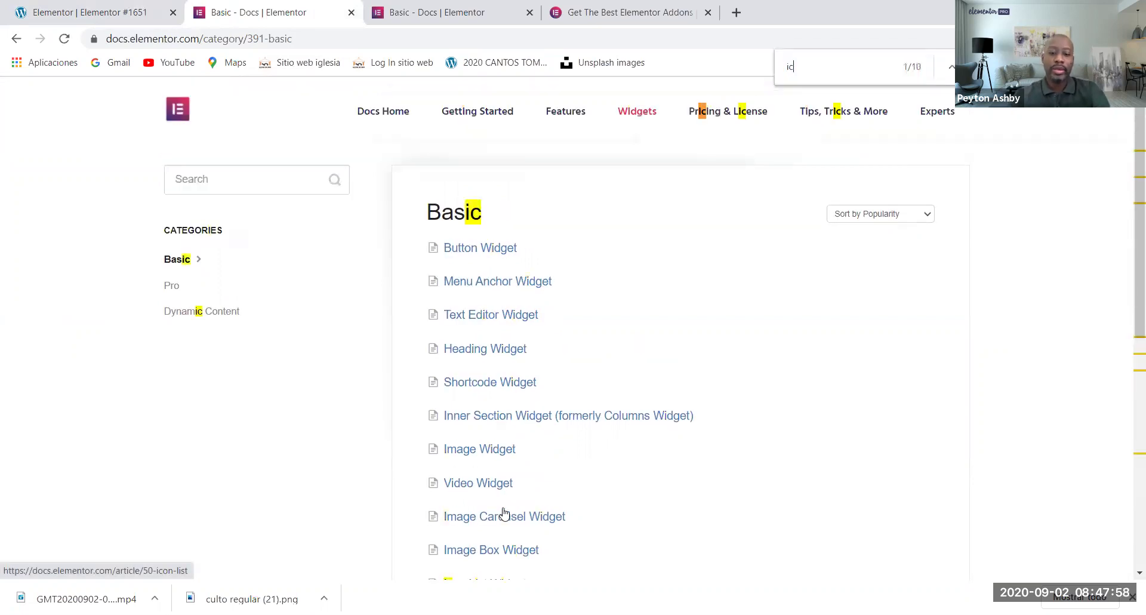
{"action": "type", "text": "on"}
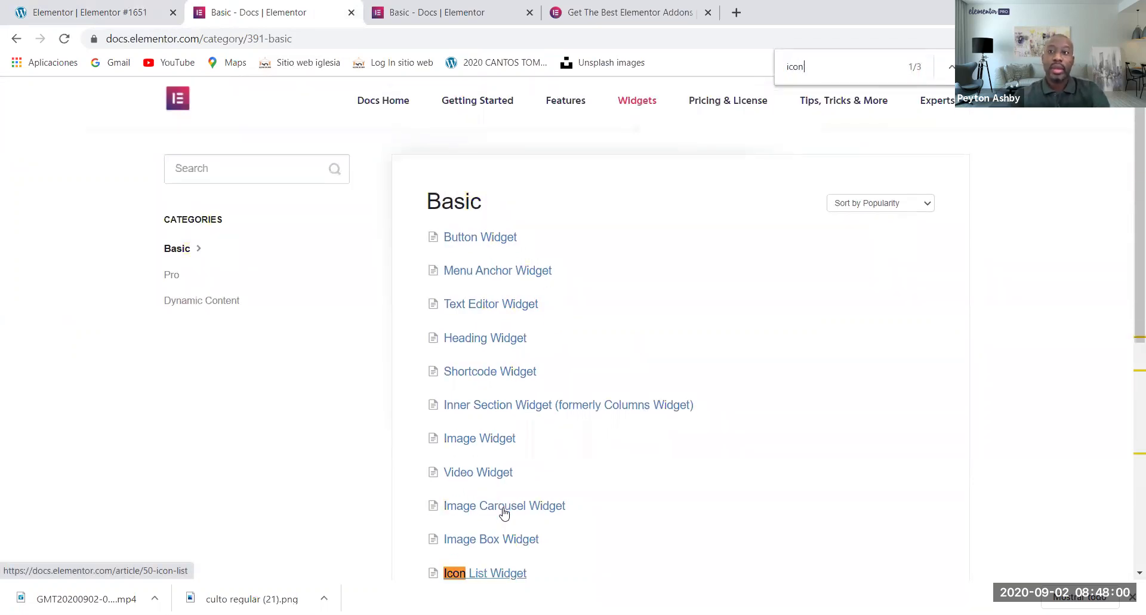
{"action": "scroll", "coordinate": [608, 514], "scroll_direction": "down", "scroll_amount": 2}
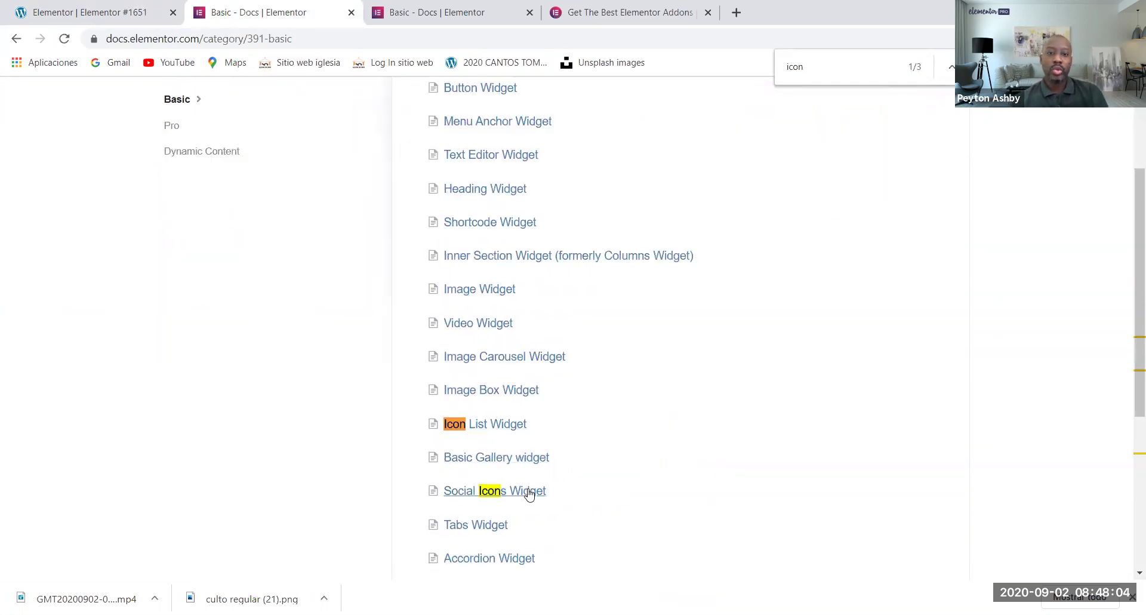
{"action": "scroll", "coordinate": [565, 499], "scroll_direction": "down", "scroll_amount": 3}
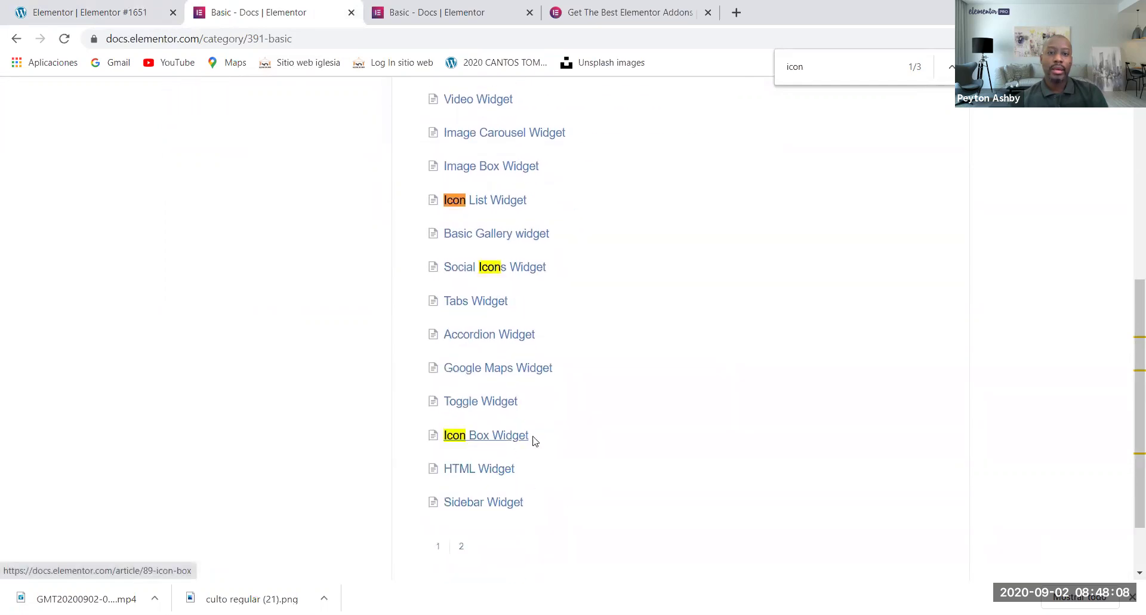
- Check the Icon widget in the Elementor editor's Basic widgets, then open the Icon Box Widget article in the documentation
{"action": "left_click", "coordinate": [91, 12]}
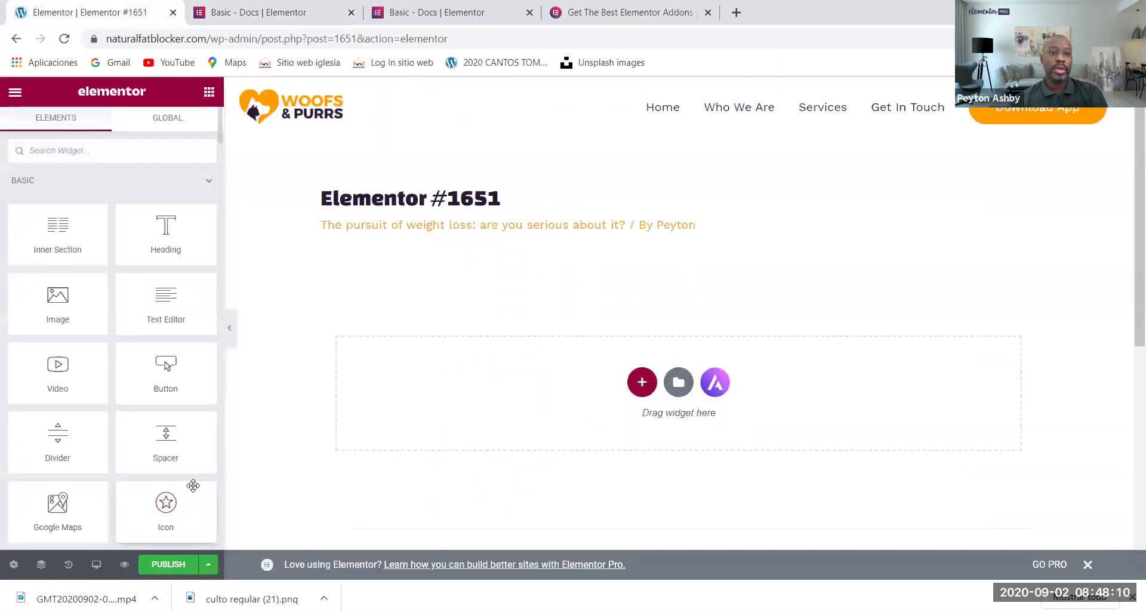
{"action": "scroll", "coordinate": [190, 513], "scroll_direction": "down", "scroll_amount": 2}
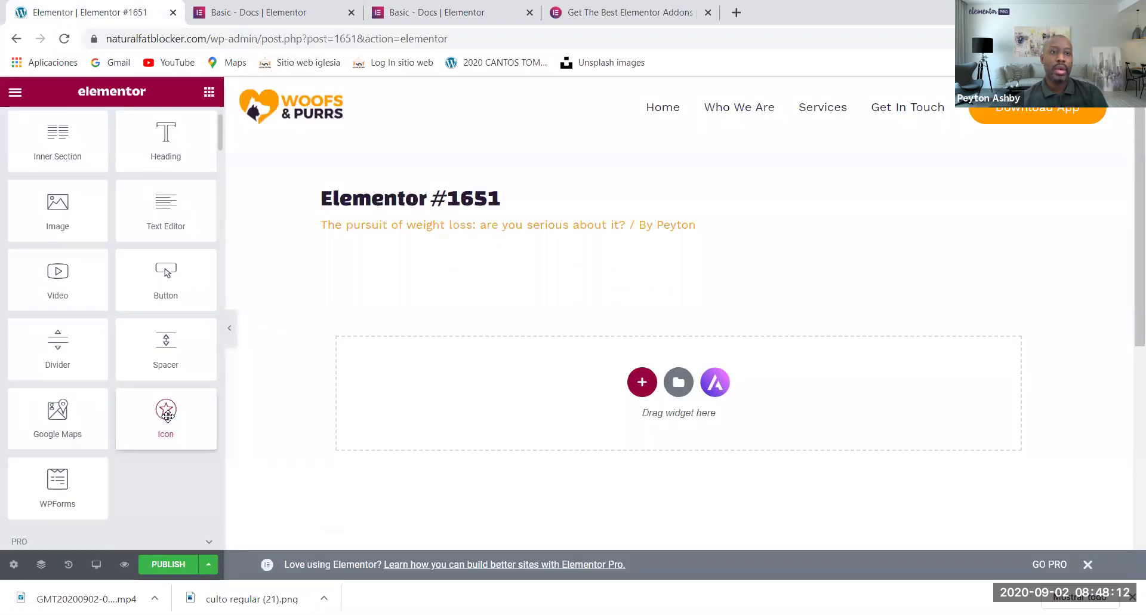
{"action": "left_click", "coordinate": [298, 11]}
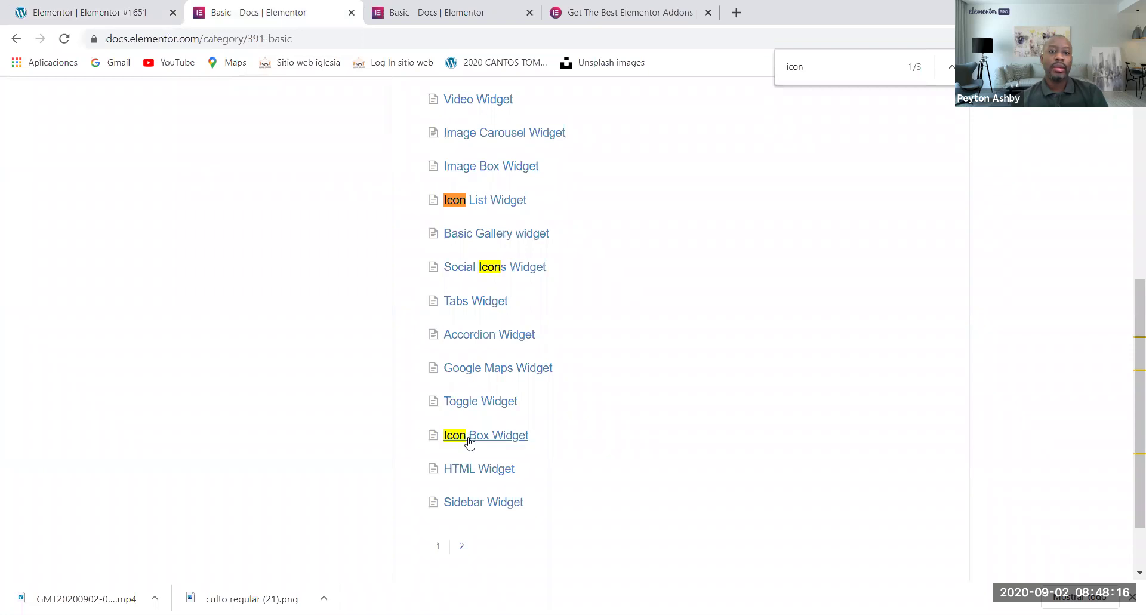
{"action": "left_click", "coordinate": [466, 440]}
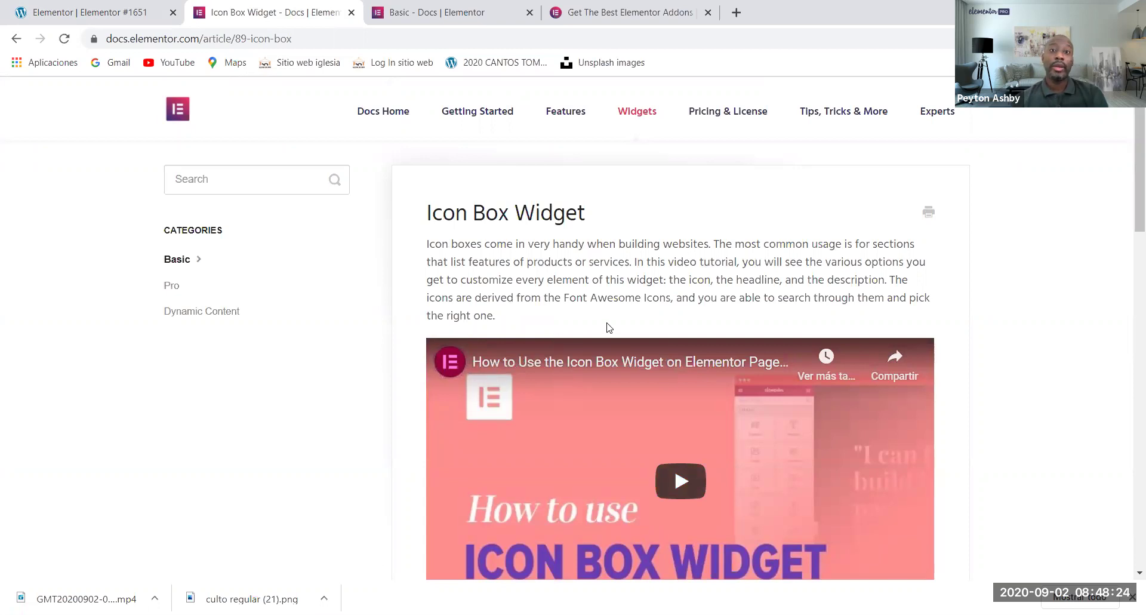
- Play the Icon Box Widget article's tutorial video and pause it at 0:22
{"action": "scroll", "coordinate": [562, 286], "scroll_direction": "down", "scroll_amount": 3}
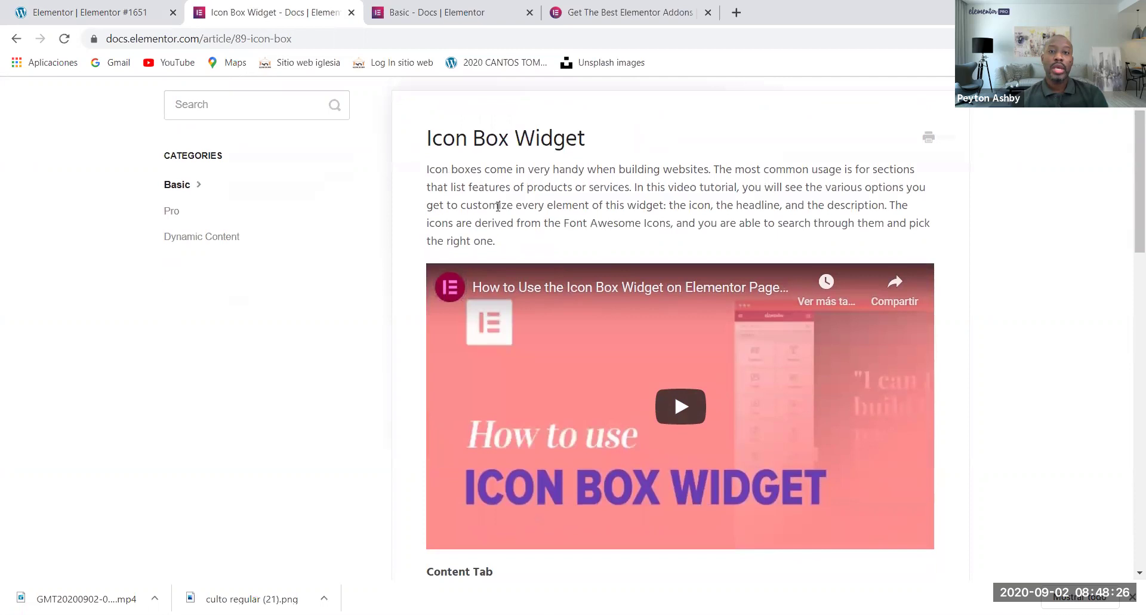
{"action": "left_click", "coordinate": [680, 331]}
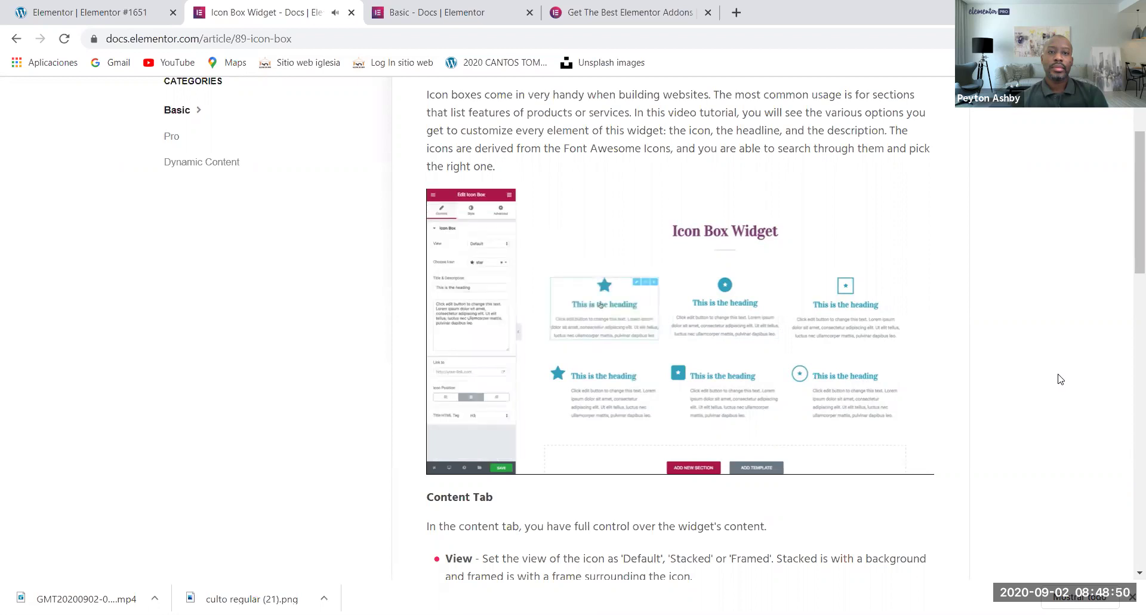
{"action": "left_click", "coordinate": [855, 368]}
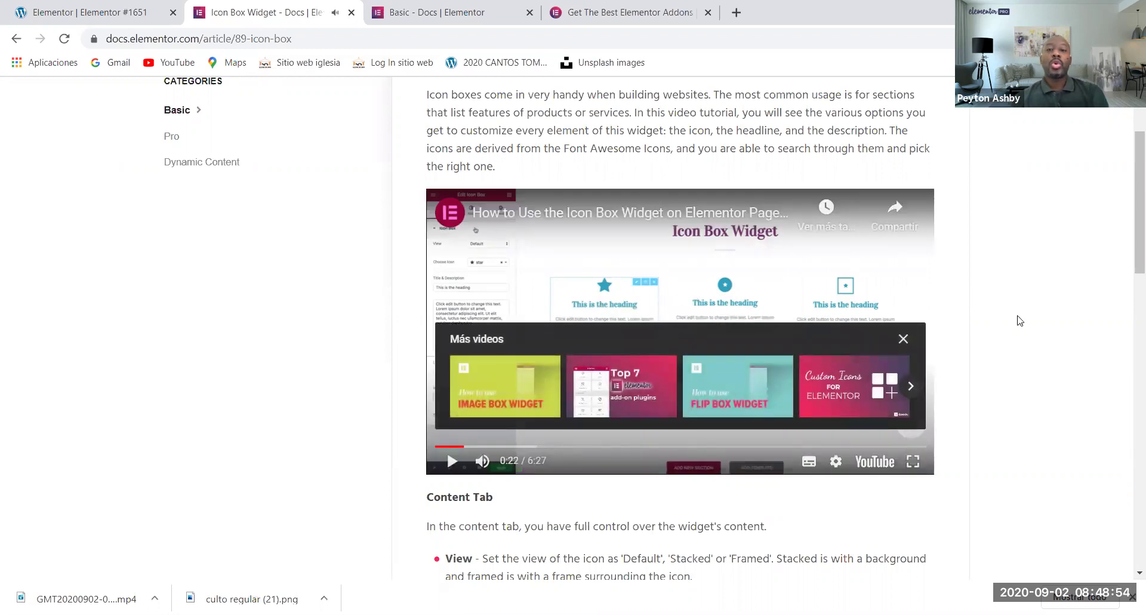
- Read through the Icon Box Widget article's content, style and advanced option descriptions below the video
{"action": "scroll", "coordinate": [1012, 325], "scroll_direction": "down", "scroll_amount": 5}
{"action": "scroll", "coordinate": [1013, 324], "scroll_direction": "up", "scroll_amount": 5}
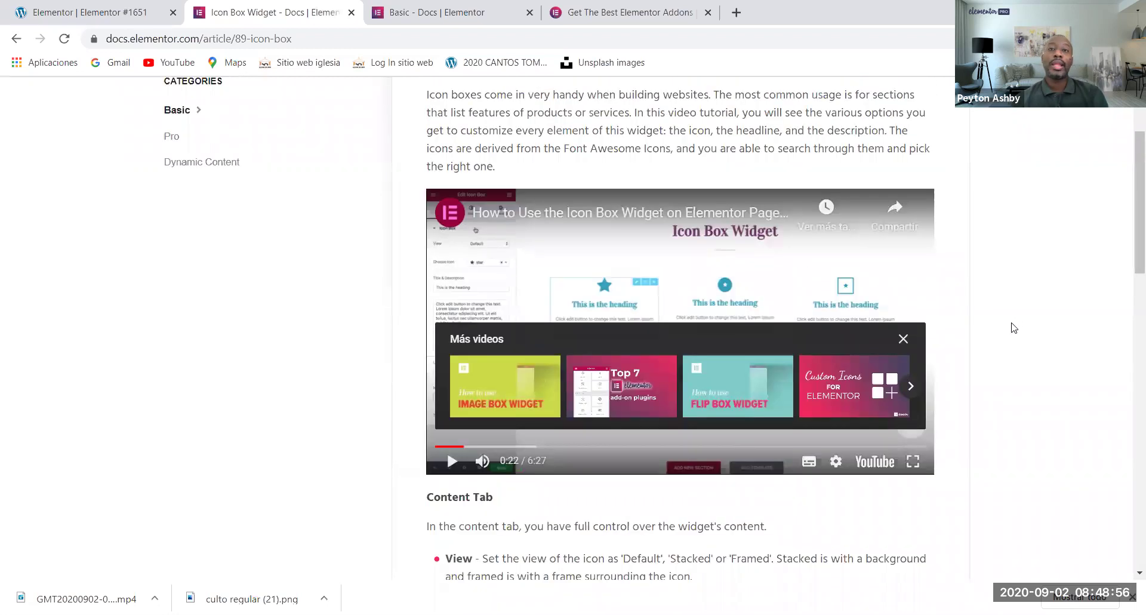
{"action": "scroll", "coordinate": [840, 361], "scroll_direction": "down", "scroll_amount": 5}
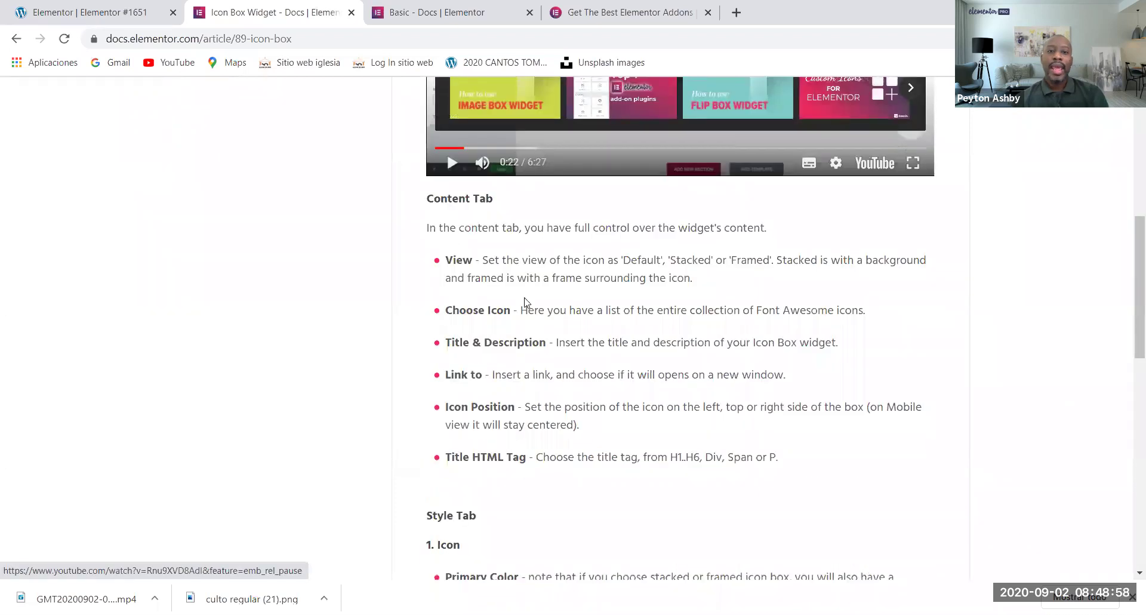
{"action": "scroll", "coordinate": [524, 310], "scroll_direction": "down", "scroll_amount": 10}
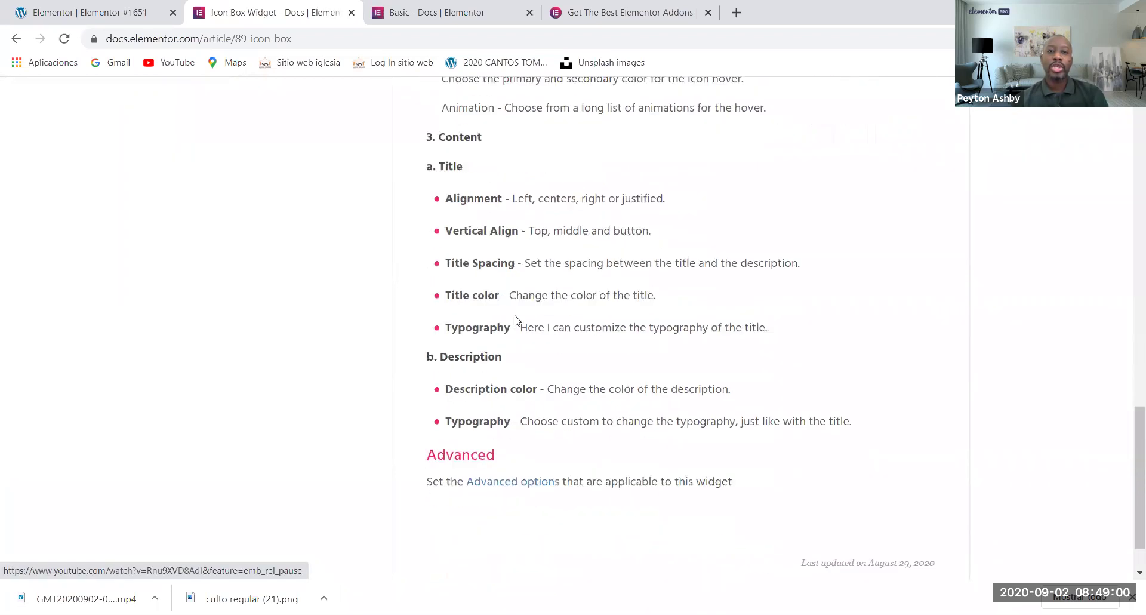
{"action": "scroll", "coordinate": [507, 350], "scroll_direction": "up", "scroll_amount": 3}
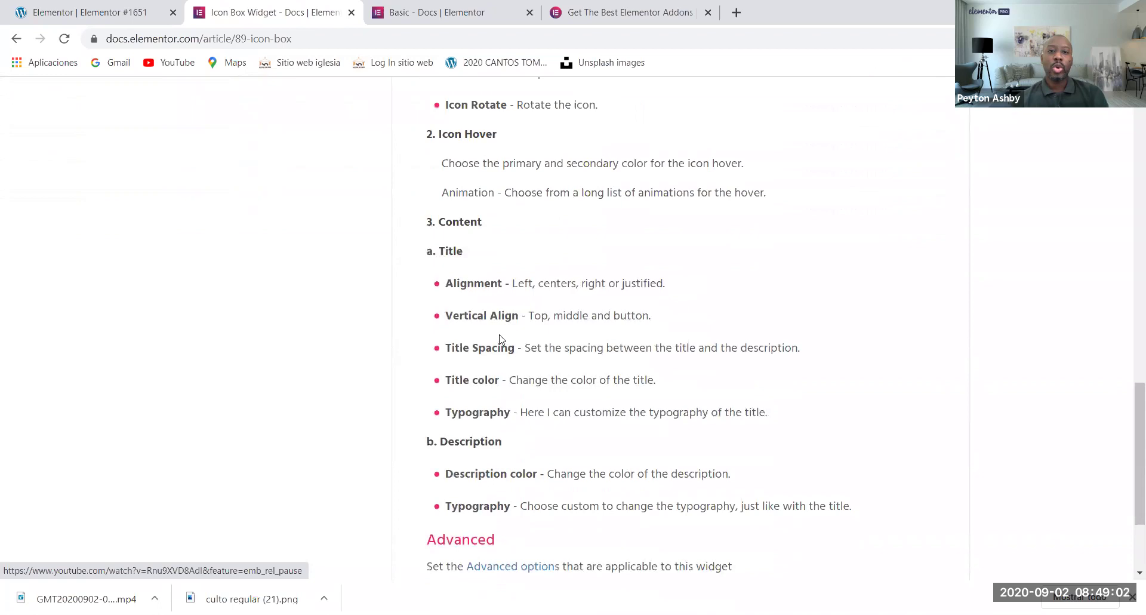
{"action": "scroll", "coordinate": [500, 339], "scroll_direction": "up", "scroll_amount": 1}
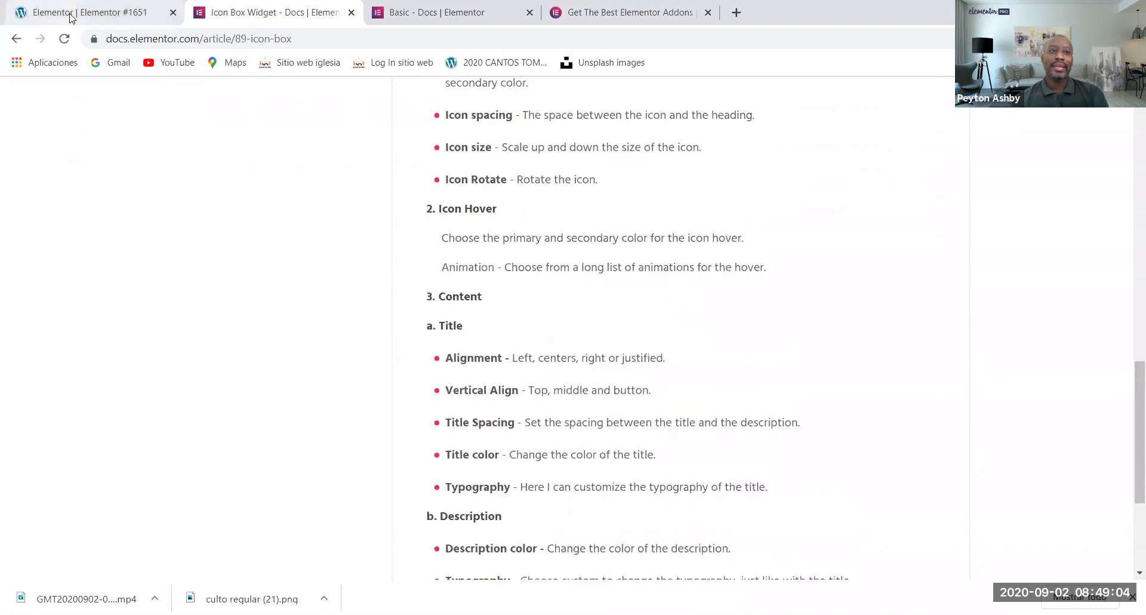
- Switch to the Elementor editor and add an Icon widget from the Basic widgets to the page's empty section
{"action": "left_click", "coordinate": [90, 12]}
{"action": "scroll", "coordinate": [115, 239], "scroll_direction": "up", "scroll_amount": 2}
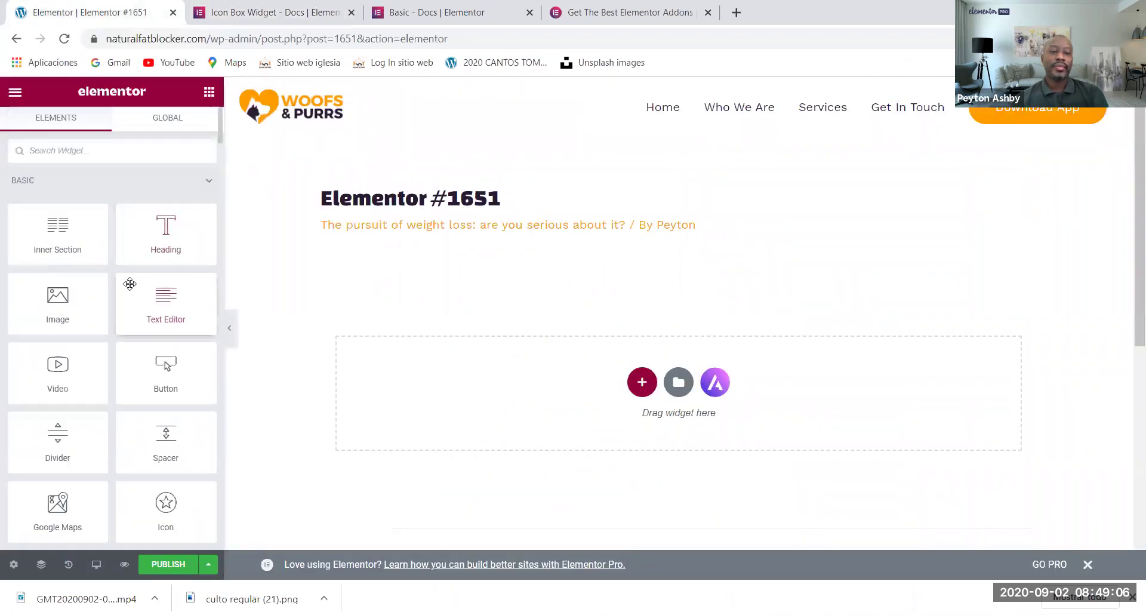
{"action": "scroll", "coordinate": [134, 292], "scroll_direction": "down", "scroll_amount": 4}
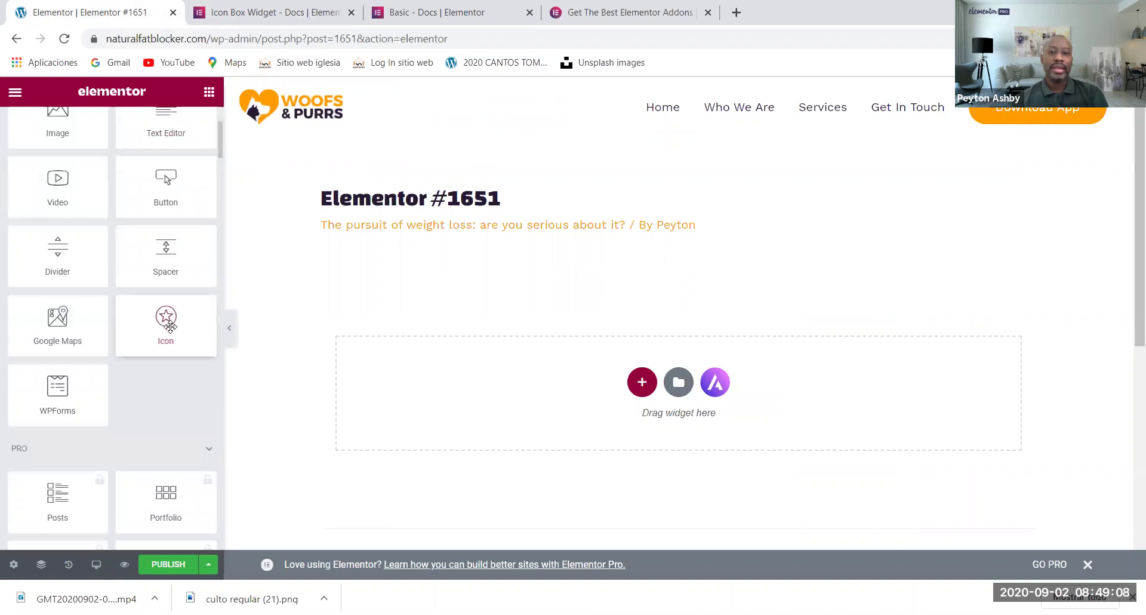
{"action": "left_click_drag", "start_coordinate": [619, 392], "coordinate": [619, 392]}
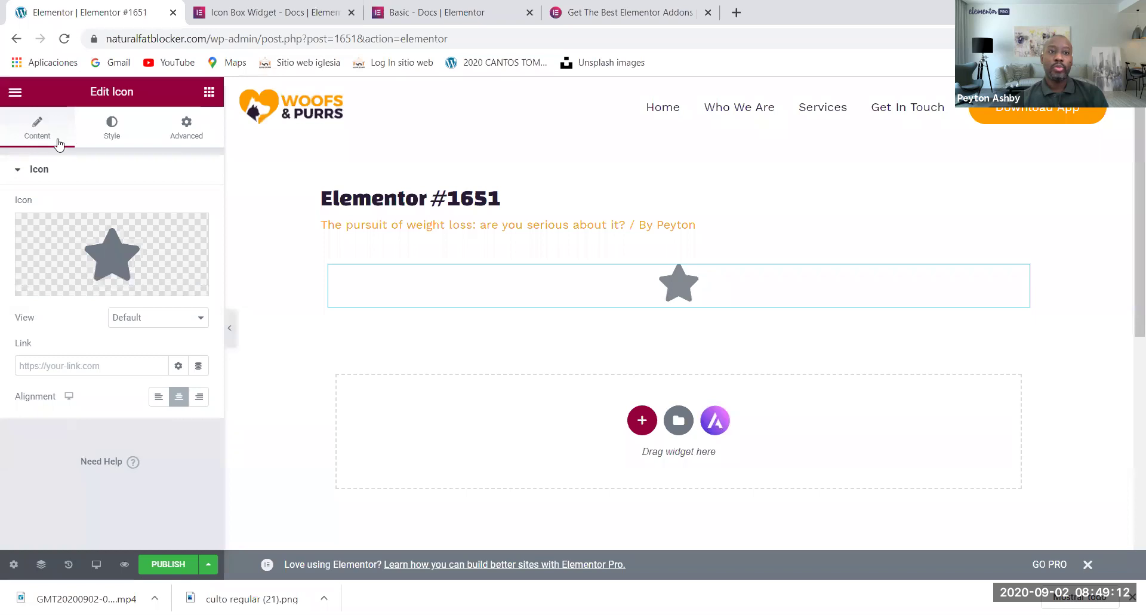
- Look through the new Icon widget's Style and Advanced settings, ending on its Content settings
{"action": "left_click", "coordinate": [127, 127]}
{"action": "left_click", "coordinate": [191, 123]}
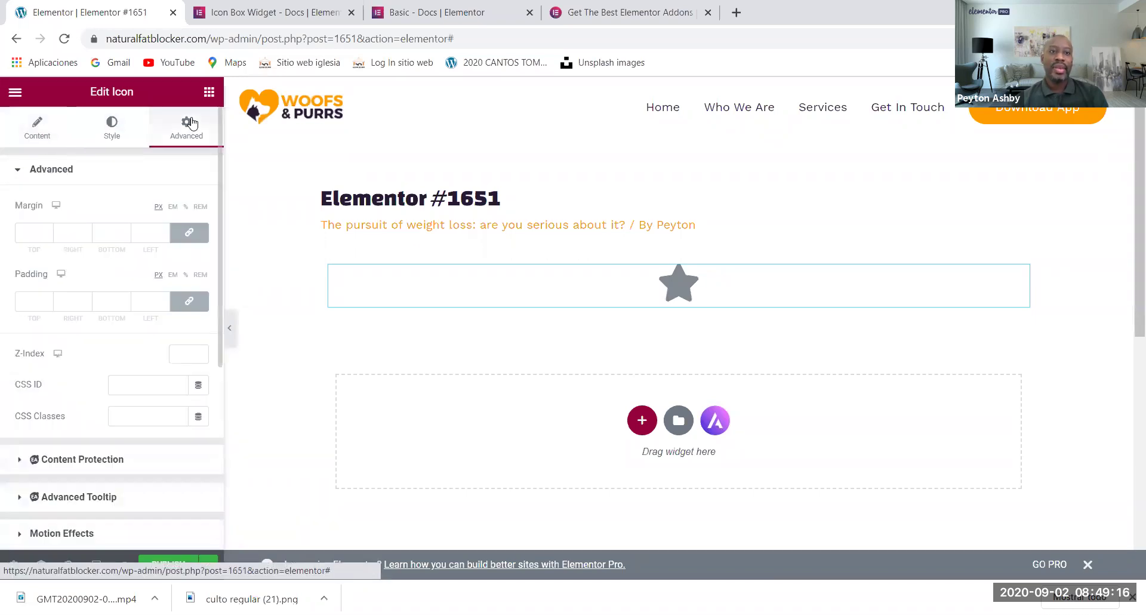
{"action": "left_click", "coordinate": [43, 127]}
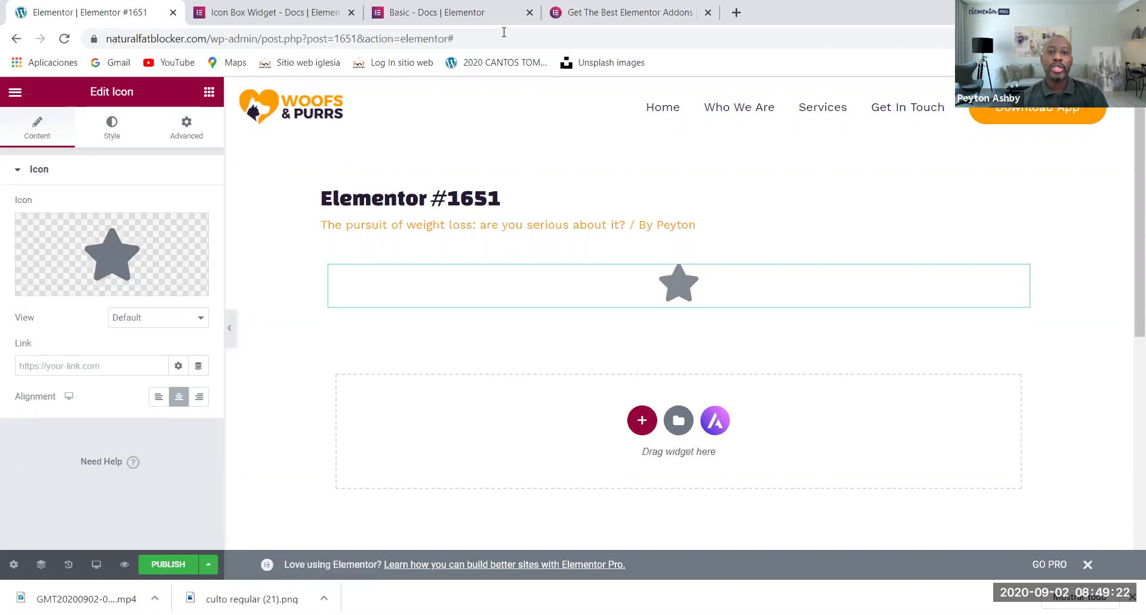
- Switch to the Icon Box Widget article and go back to the Basic widget documentation list
{"action": "key", "text": "ctrl+Tab"}
{"action": "scroll", "coordinate": [542, 326], "scroll_direction": "up", "scroll_amount": 15}
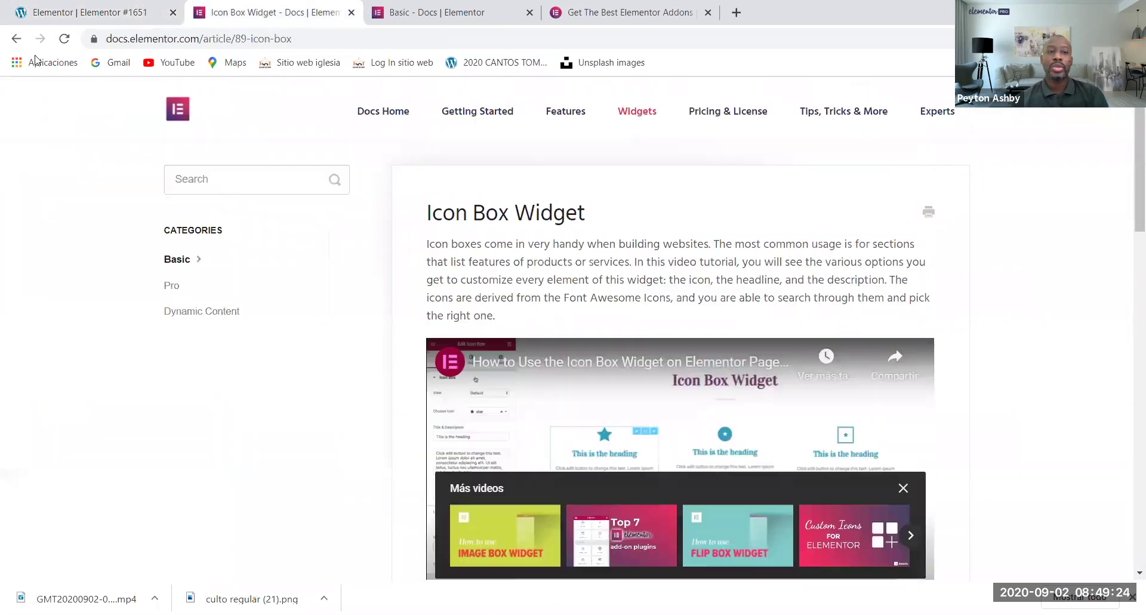
{"action": "left_click", "coordinate": [16, 38]}
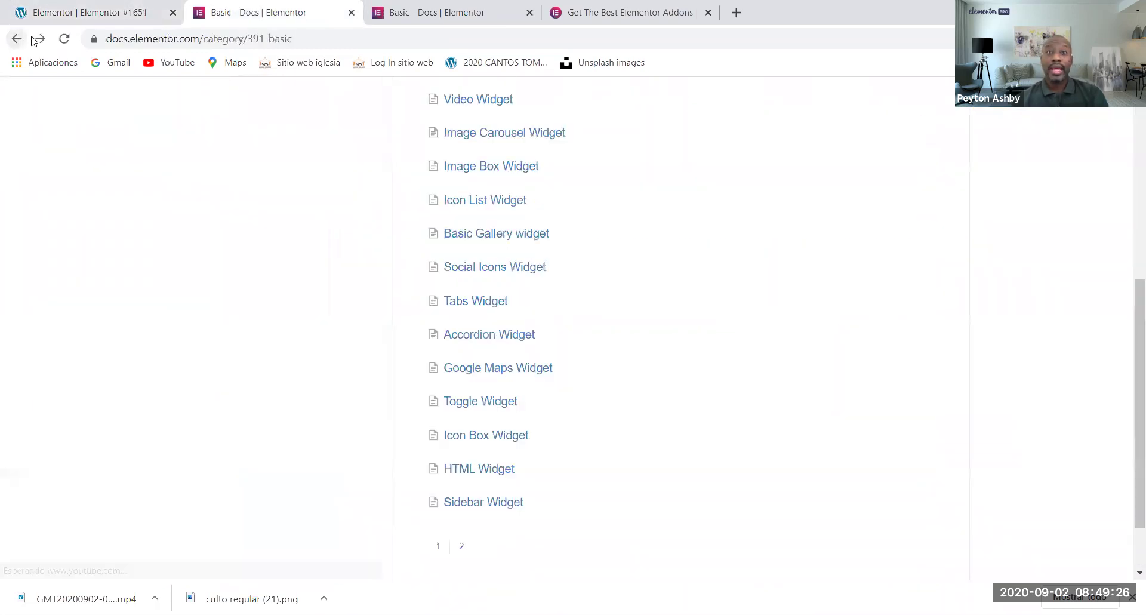
- Switch to the Elementor editor, reopen the widget list and review the Basic widgets down to WPForms
{"action": "left_click", "coordinate": [84, 12]}
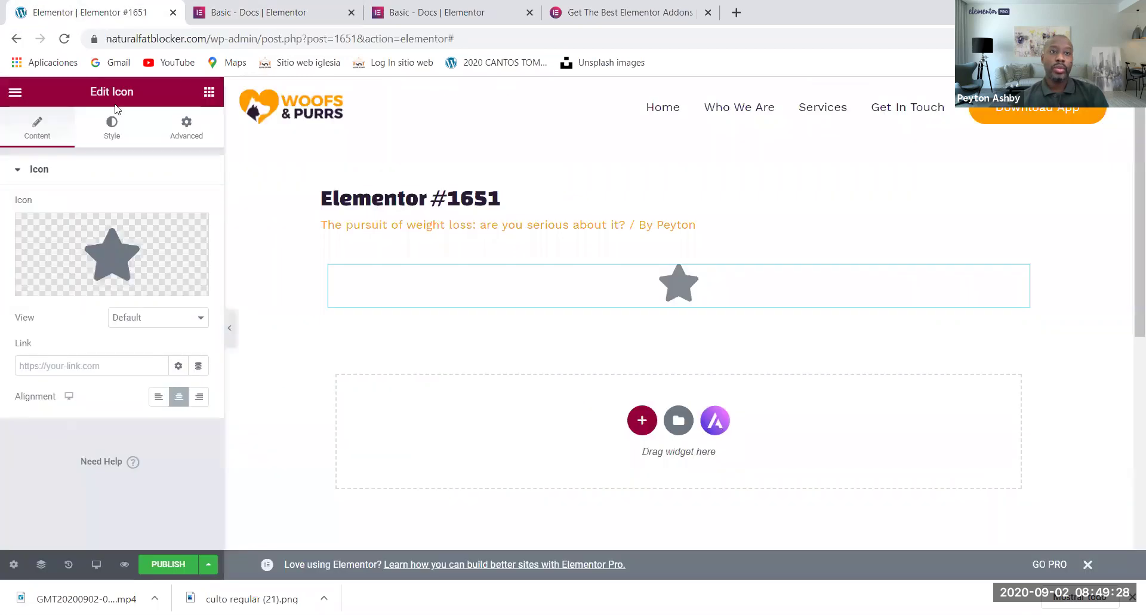
{"action": "left_click", "coordinate": [209, 91]}
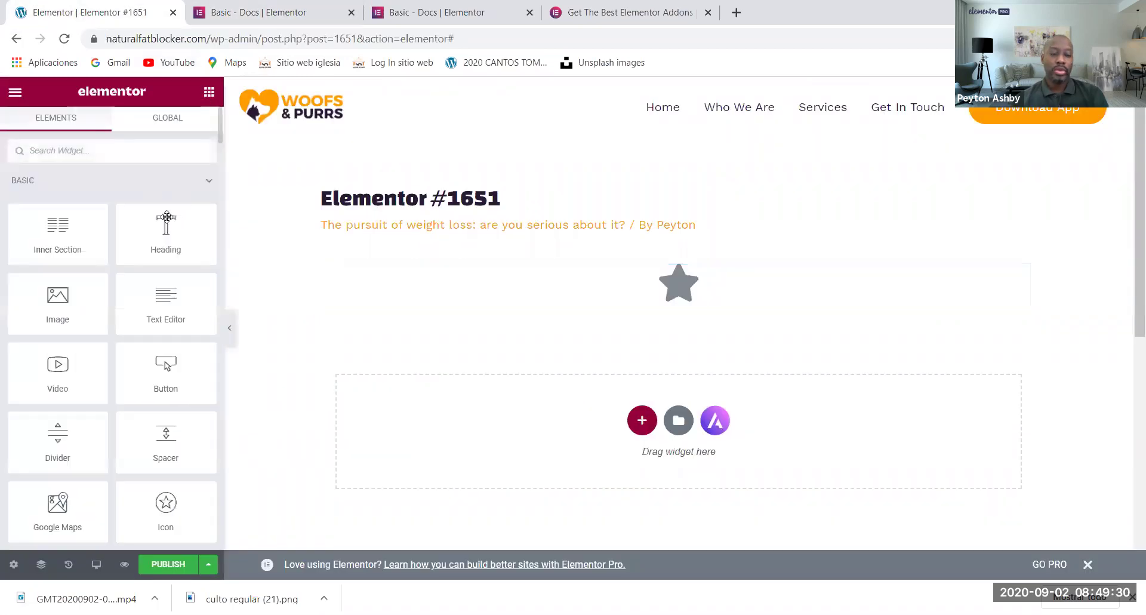
{"action": "scroll", "coordinate": [166, 218], "scroll_direction": "down", "scroll_amount": 3}
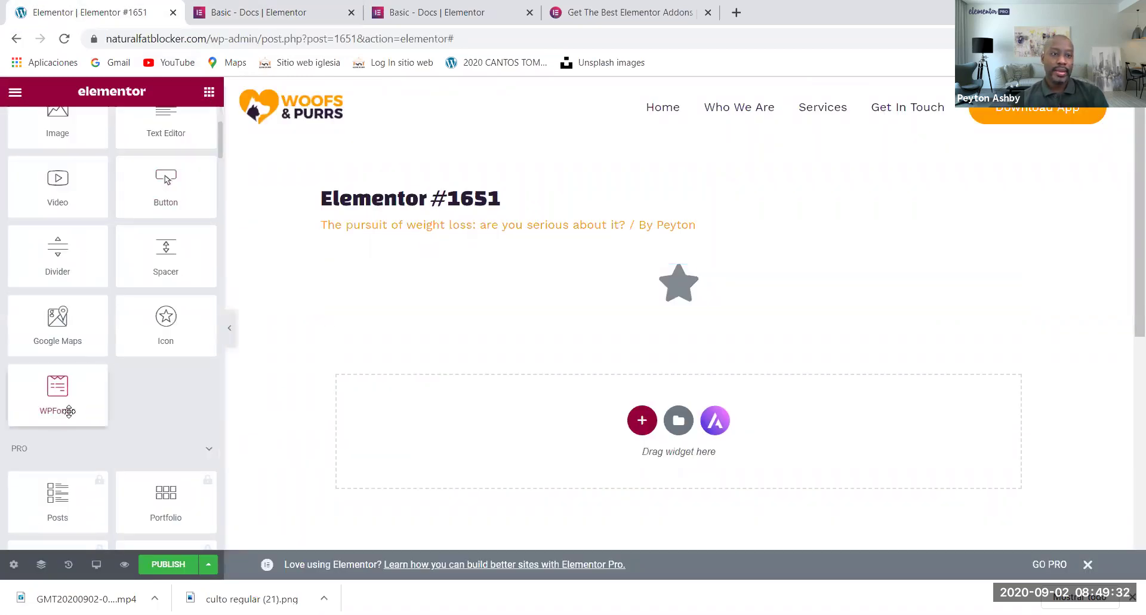
{"action": "scroll", "coordinate": [77, 370], "scroll_direction": "up", "scroll_amount": 3}
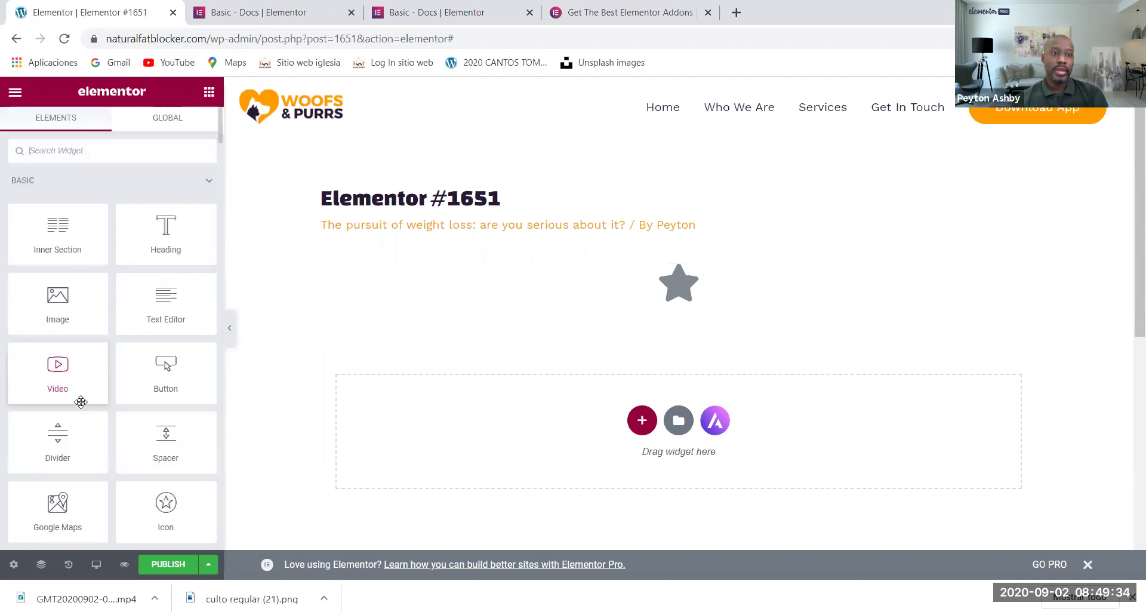
{"action": "scroll", "coordinate": [79, 399], "scroll_direction": "down", "scroll_amount": 2}
{"action": "scroll", "coordinate": [65, 444], "scroll_direction": "down", "scroll_amount": 2}
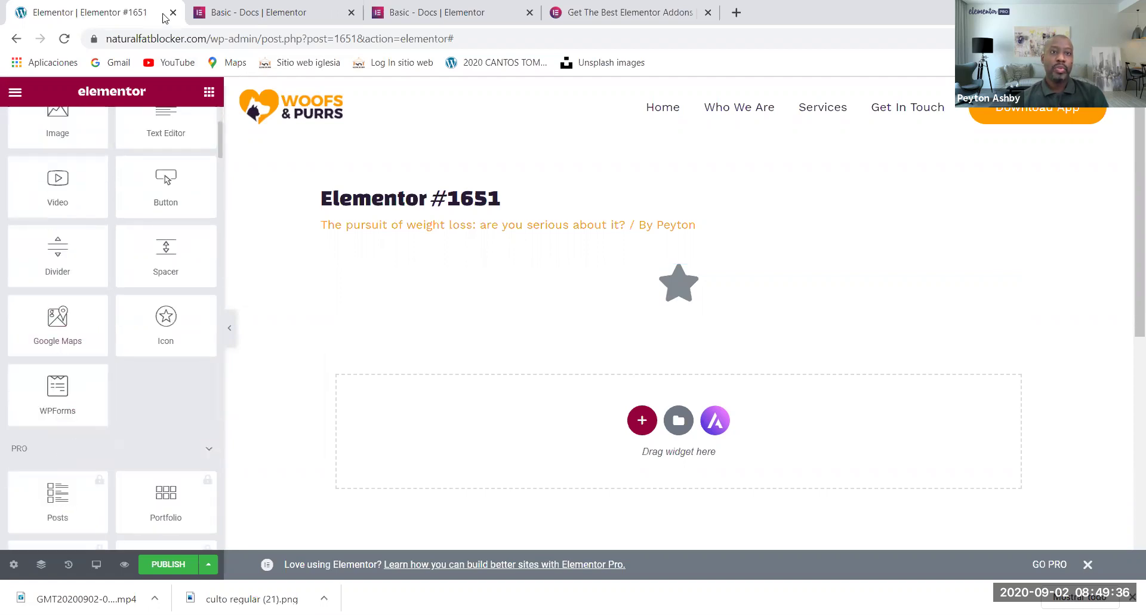
- Return to the Basic widget documentation, search the page for "wp" and "form", and look through the article list for a WPForms article
{"action": "left_click", "coordinate": [237, 16]}
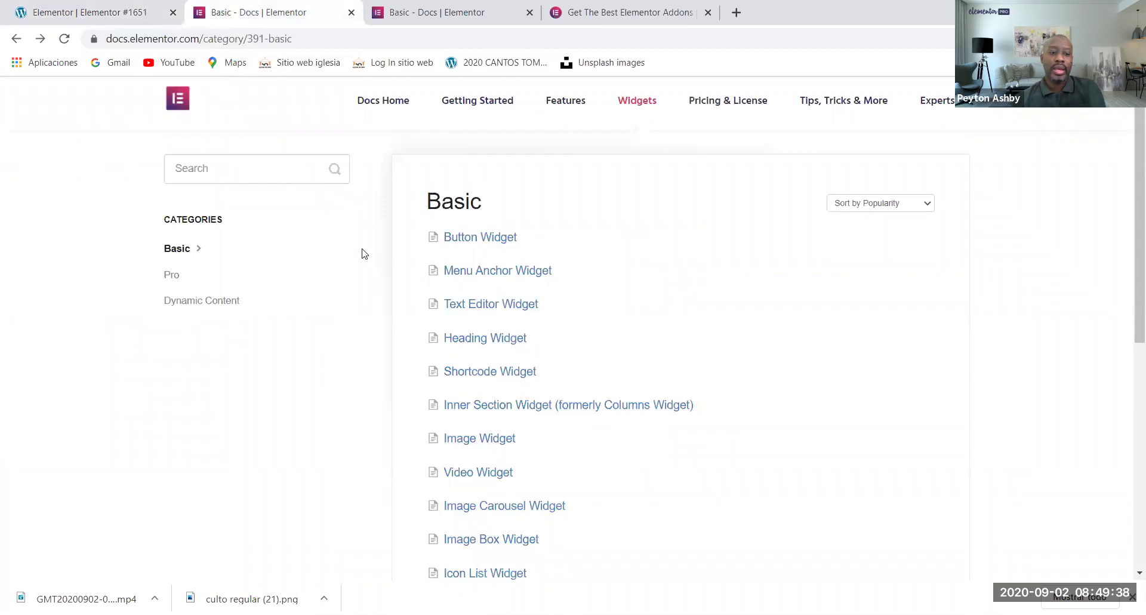
{"action": "key", "text": "ctrl+f"}
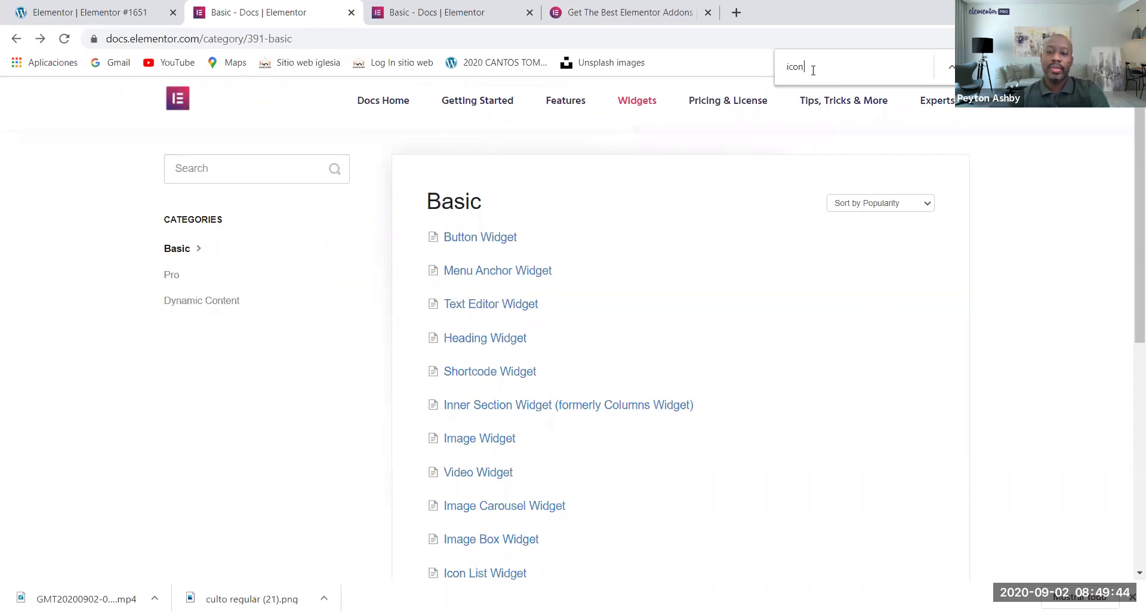
{"action": "key", "text": "BackSpace"}
{"action": "key", "text": "BackSpace"}
{"action": "key", "text": "BackSpace"}
{"action": "key", "text": "BackSpace"}
{"action": "type", "text": "w"}
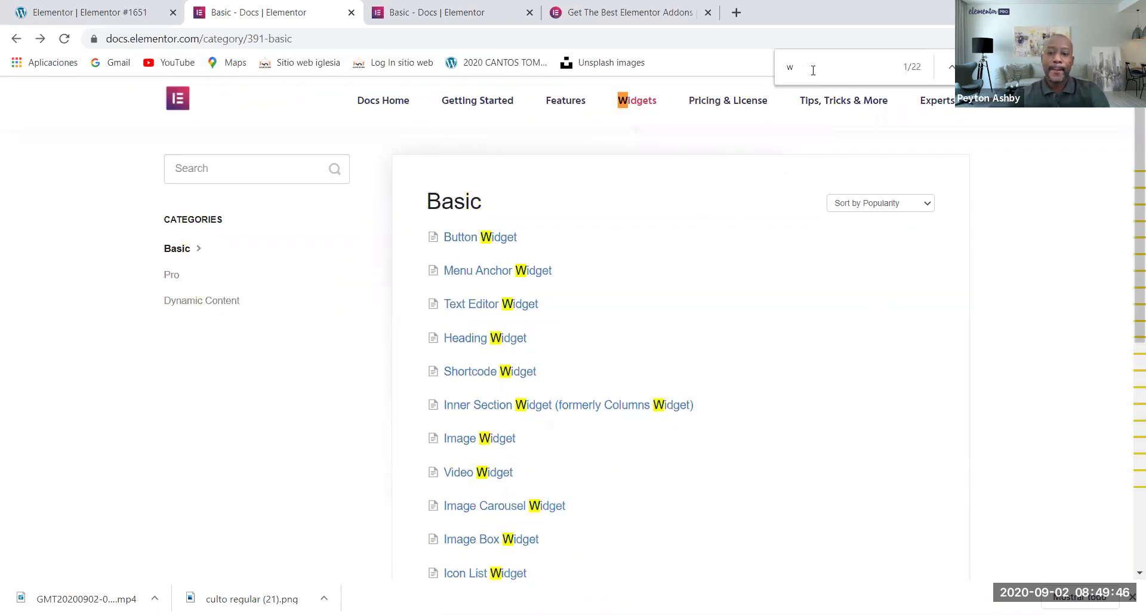
{"action": "type", "text": "p"}
{"action": "type", "text": "f"}
{"action": "type", "text": "orm"}
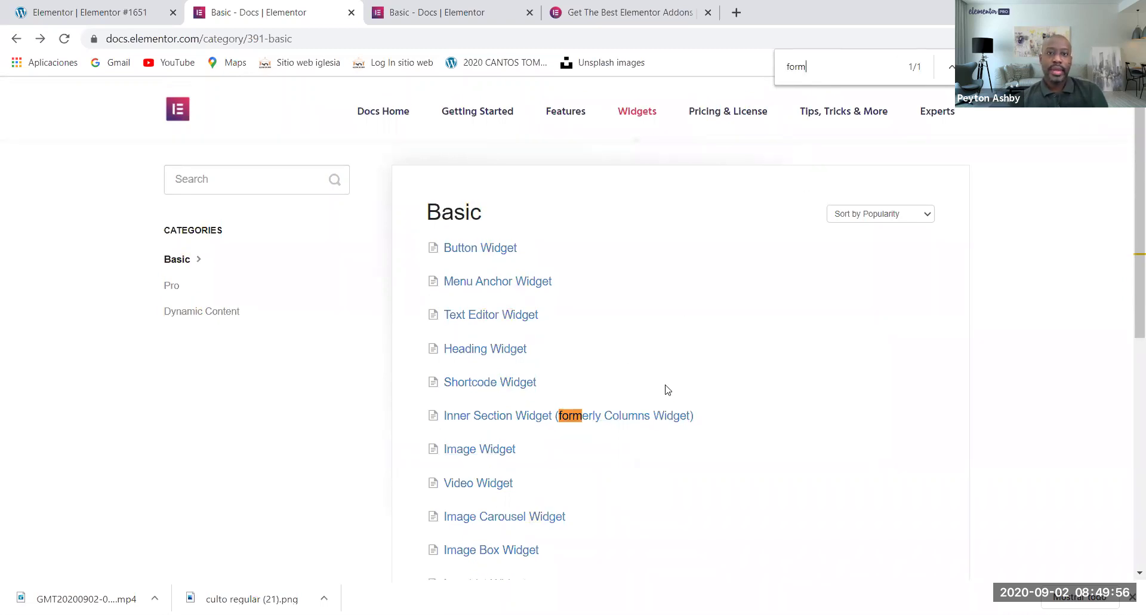
{"action": "scroll", "coordinate": [662, 389], "scroll_direction": "down", "scroll_amount": 8}
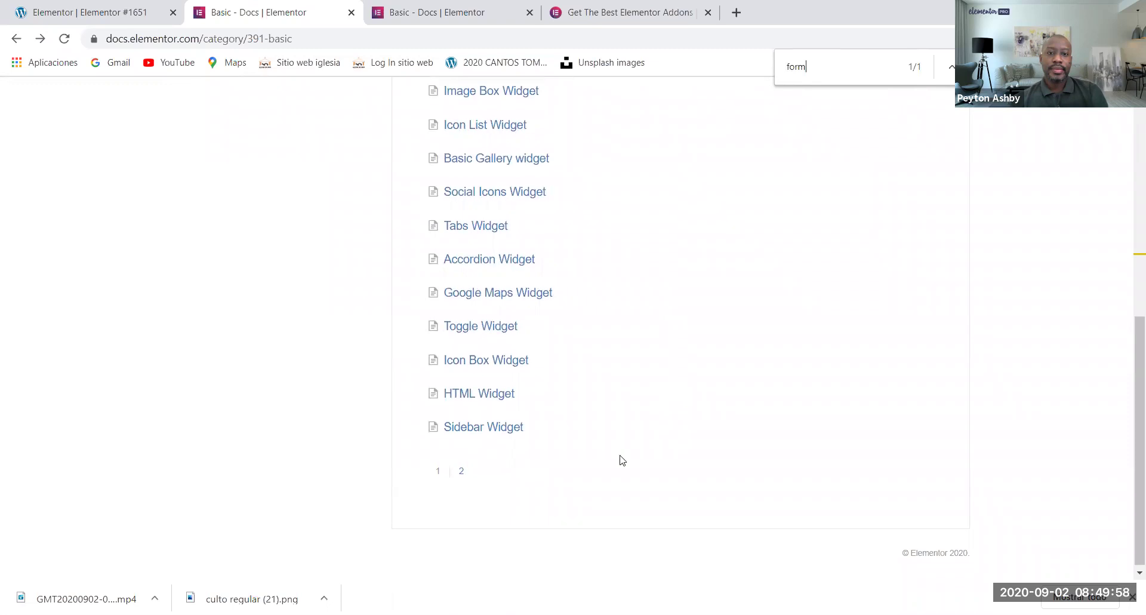
{"action": "scroll", "coordinate": [619, 461], "scroll_direction": "up", "scroll_amount": 1}
{"action": "scroll", "coordinate": [588, 374], "scroll_direction": "up", "scroll_amount": 4}
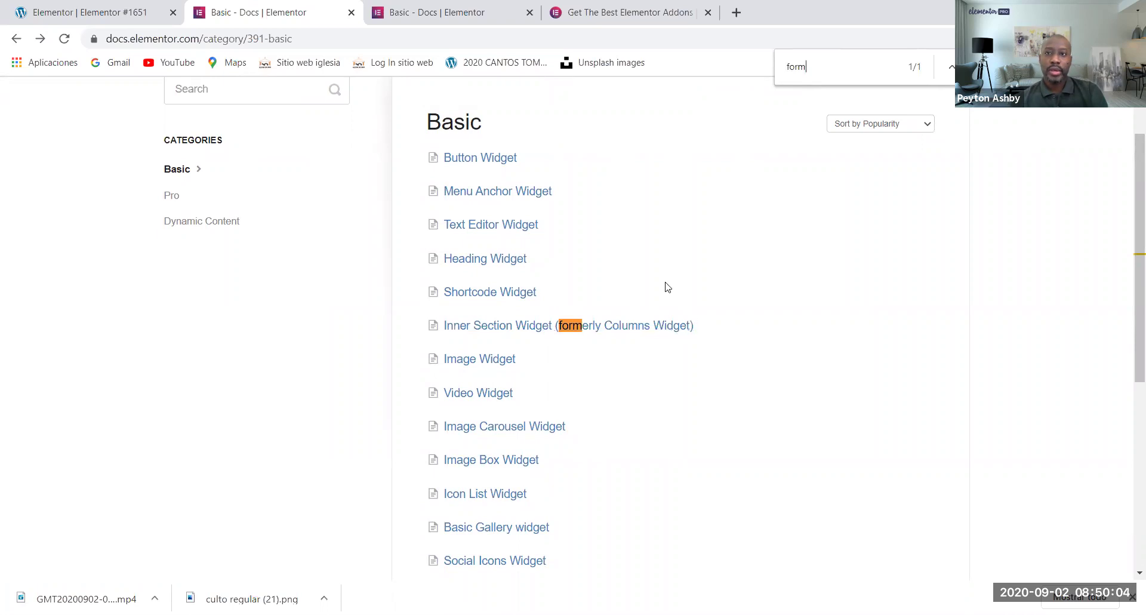
- Open page 2 of the Basic widget documentation, search it for "form", and return to page 1 of the list
{"action": "scroll", "coordinate": [594, 390], "scroll_direction": "down", "scroll_amount": 6}
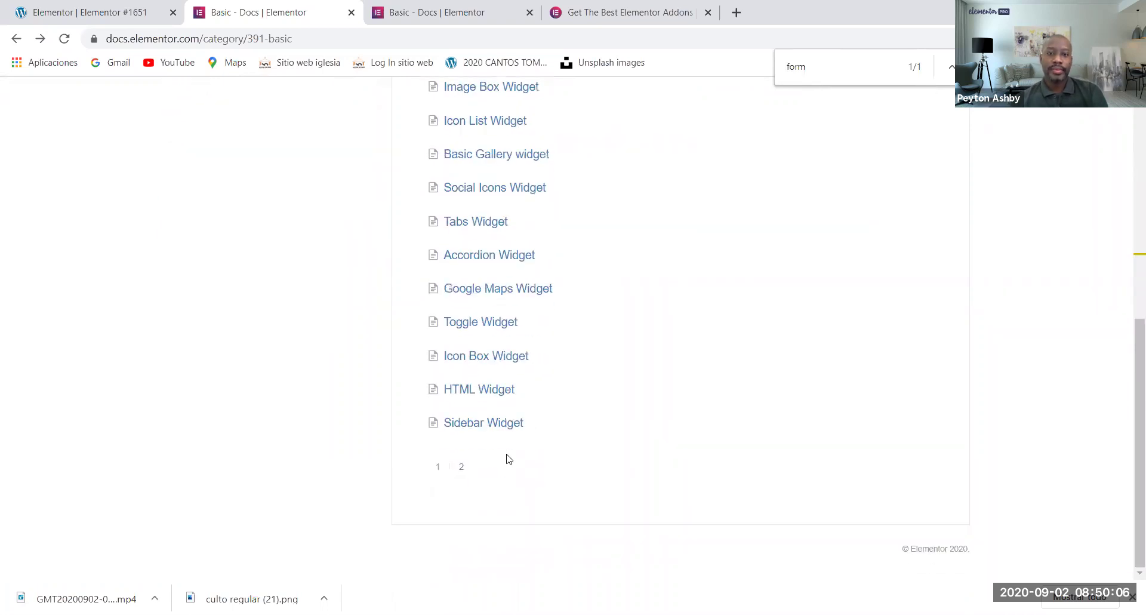
{"action": "left_click", "coordinate": [464, 467]}
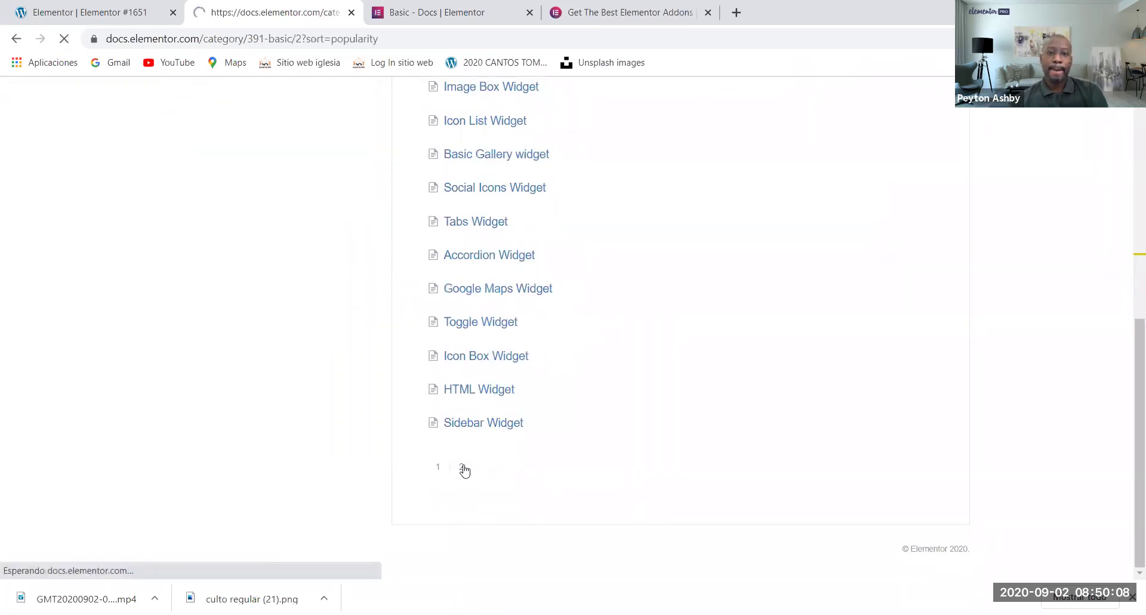
{"action": "key", "text": "ctrl+f"}
{"action": "key", "text": "BackSpace"}
{"action": "type", "text": "for"}
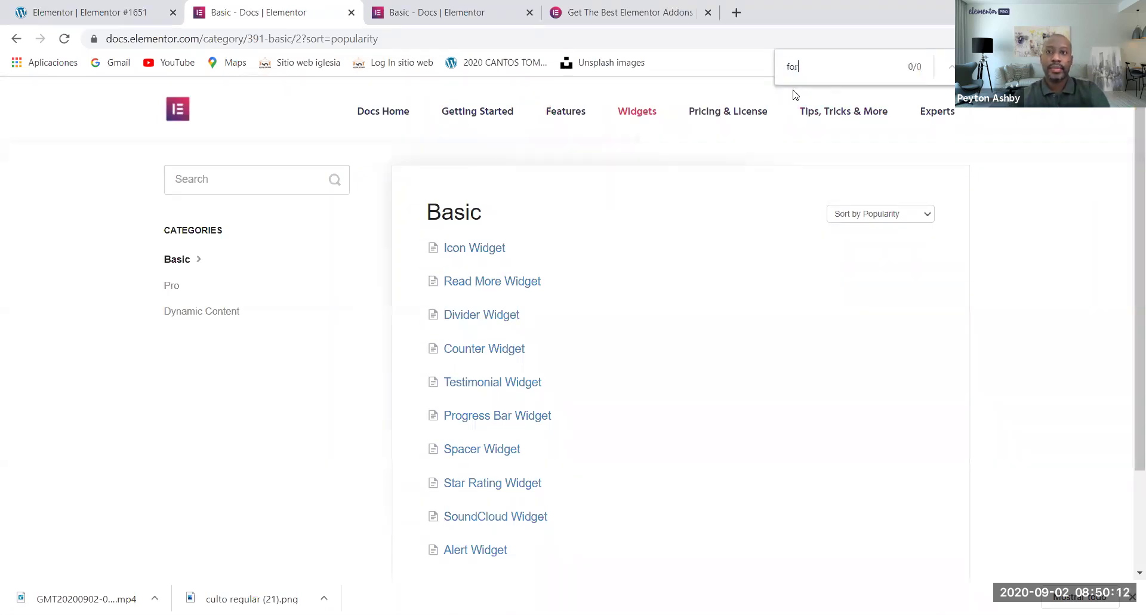
{"action": "type", "text": "m"}
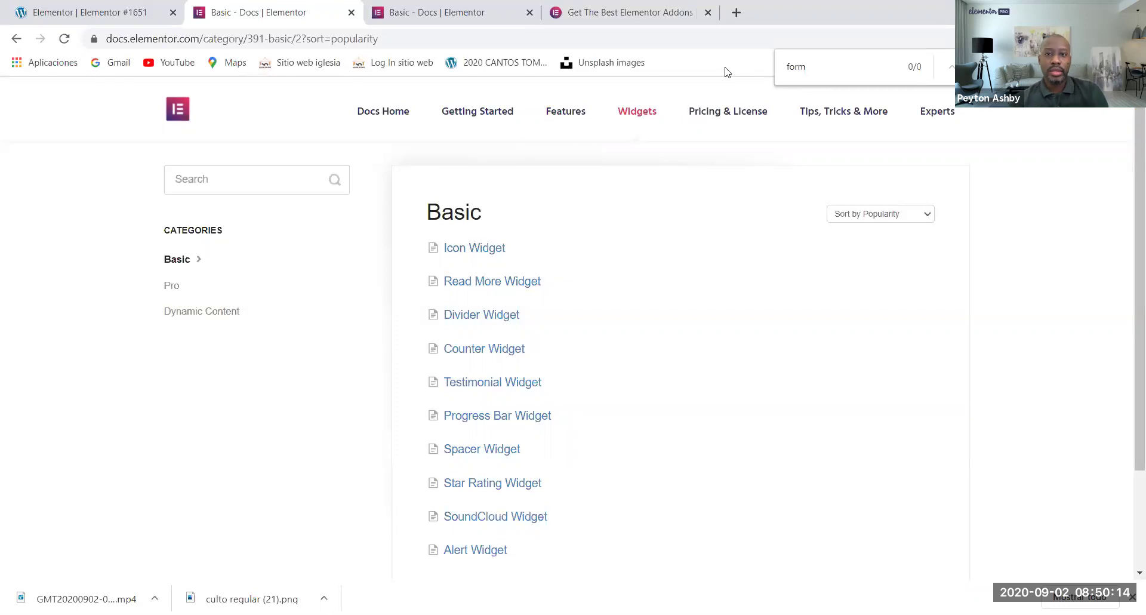
{"action": "key", "text": "Escape"}
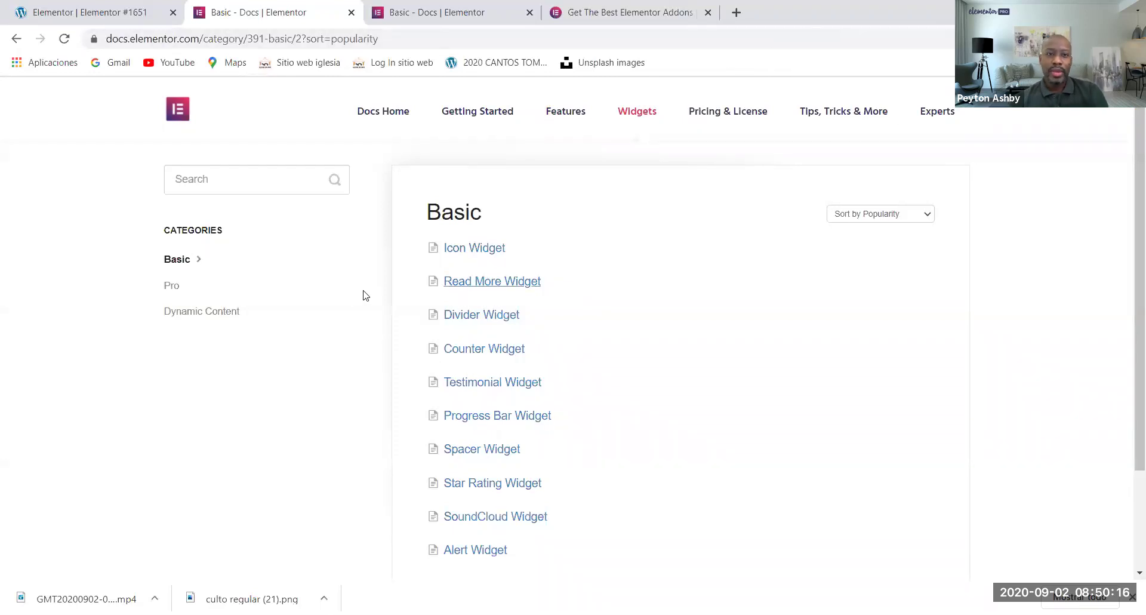
{"action": "scroll", "coordinate": [535, 329], "scroll_direction": "down", "scroll_amount": 2}
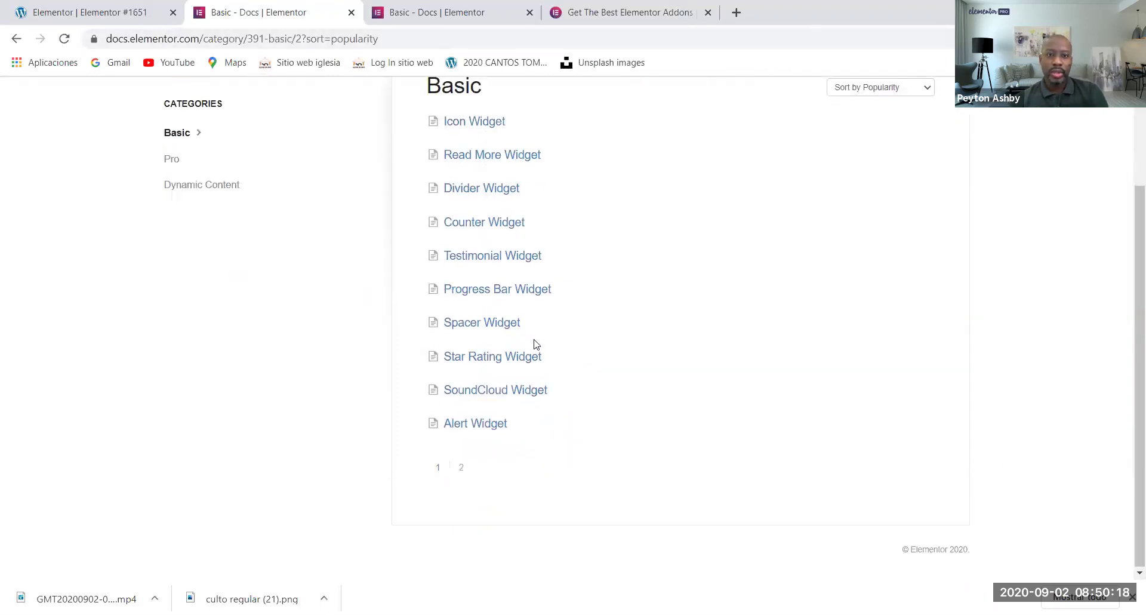
{"action": "left_click", "coordinate": [438, 469]}
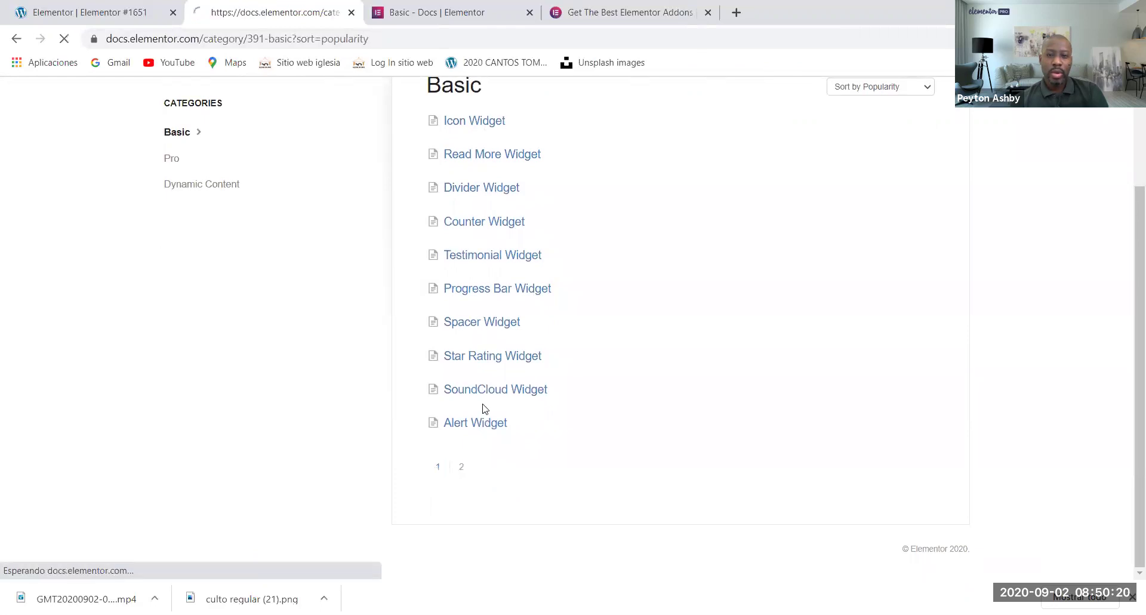
- Switch to the Elementor editor and add the WPForms widget to the page below the star icon
{"action": "left_click", "coordinate": [84, 14]}
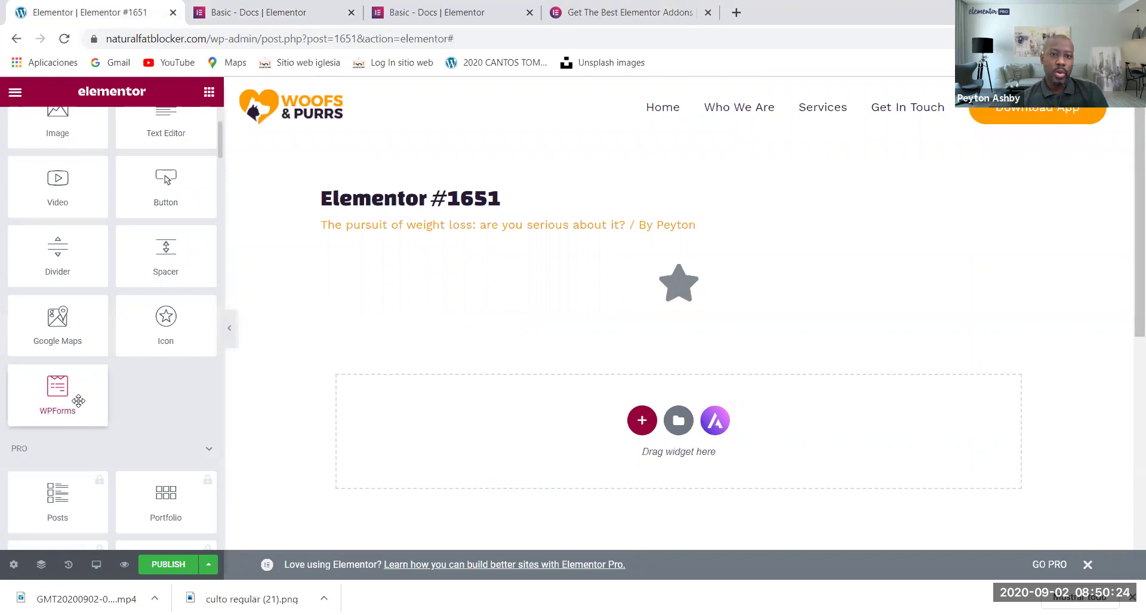
{"action": "left_click_drag", "start_coordinate": [78, 401], "coordinate": [560, 412]}
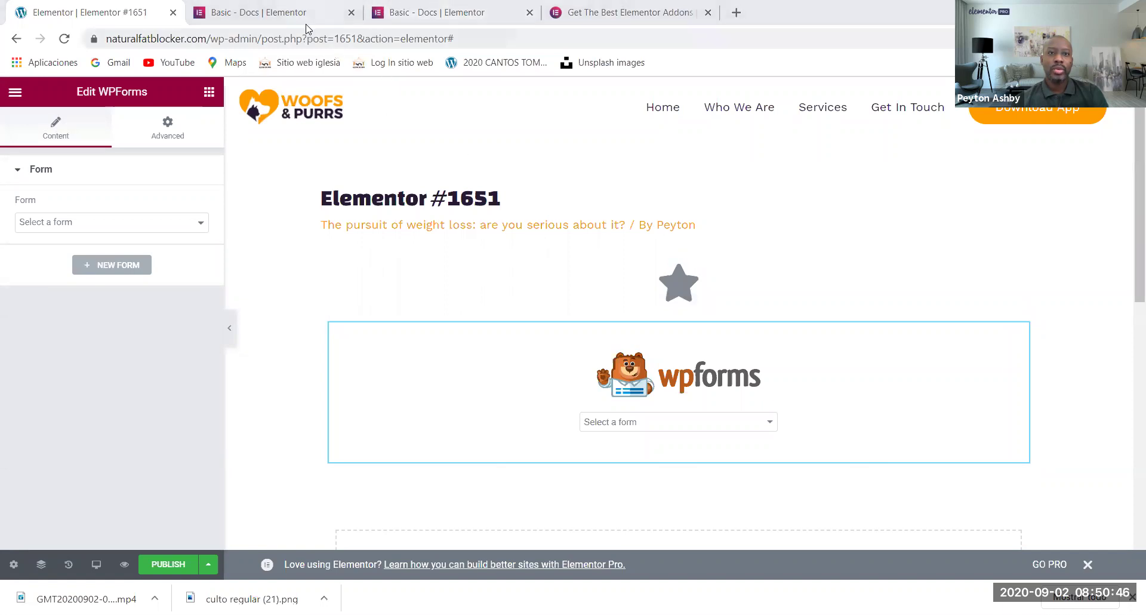
- Switch to the Basic widget documentation and look through page 1 of the article list for the WPForms widget
{"action": "key", "text": "ctrl+Tab"}
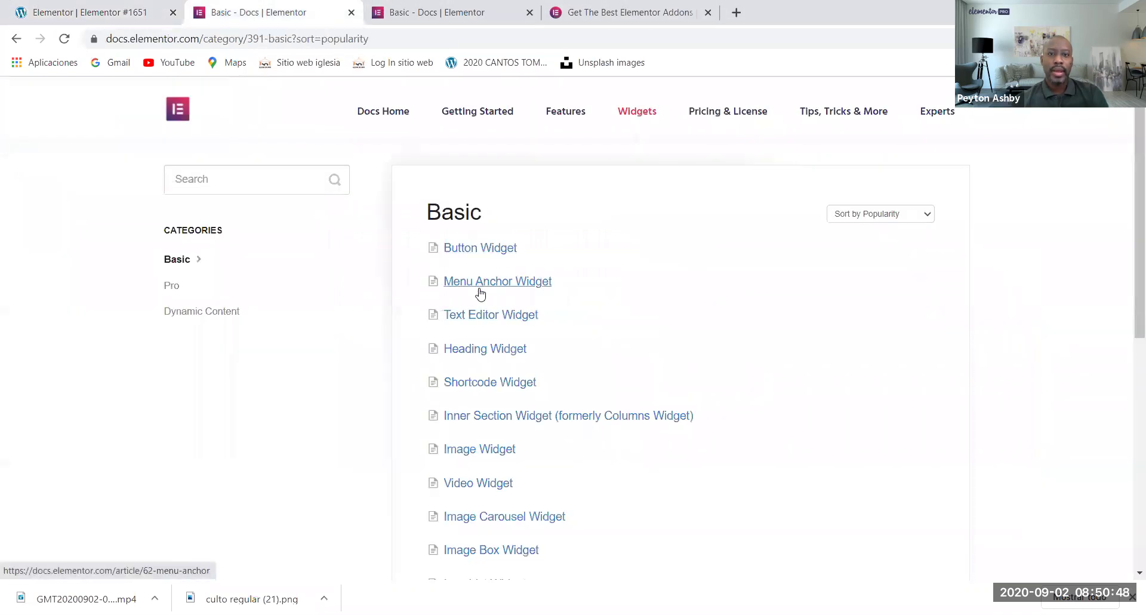
{"action": "scroll", "coordinate": [479, 404], "scroll_direction": "down", "scroll_amount": 3}
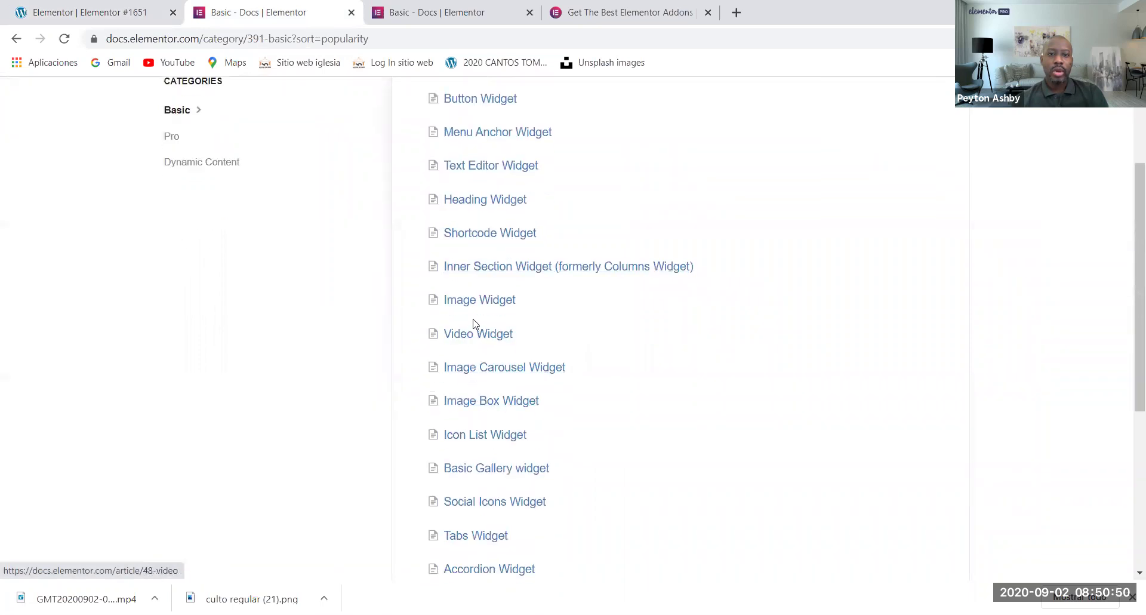
{"action": "scroll", "coordinate": [483, 430], "scroll_direction": "down", "scroll_amount": 3}
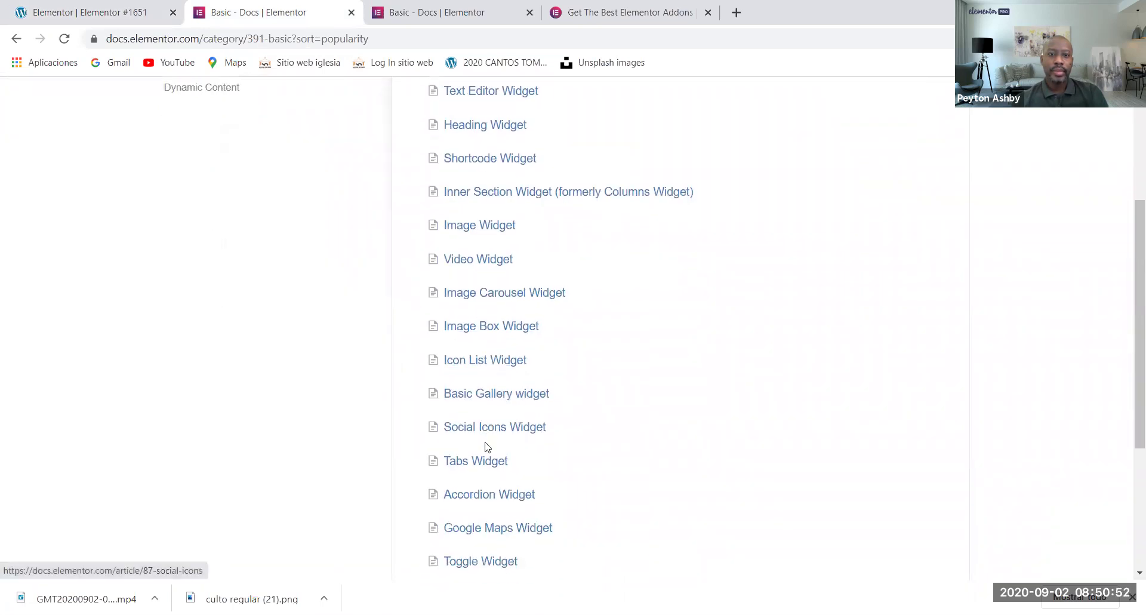
{"action": "scroll", "coordinate": [487, 440], "scroll_direction": "down", "scroll_amount": 3}
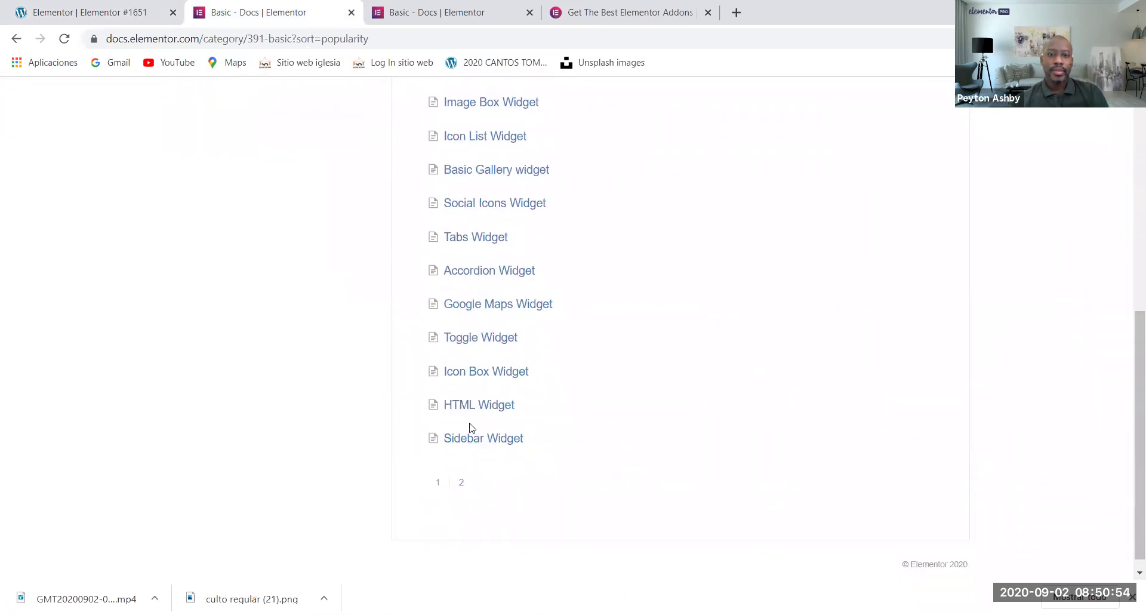
{"action": "scroll", "coordinate": [460, 366], "scroll_direction": "up", "scroll_amount": 10}
- Return to the Elementor editor, reopen the widget list and add an Image widget directly below the star icon
{"action": "left_click", "coordinate": [113, 16]}
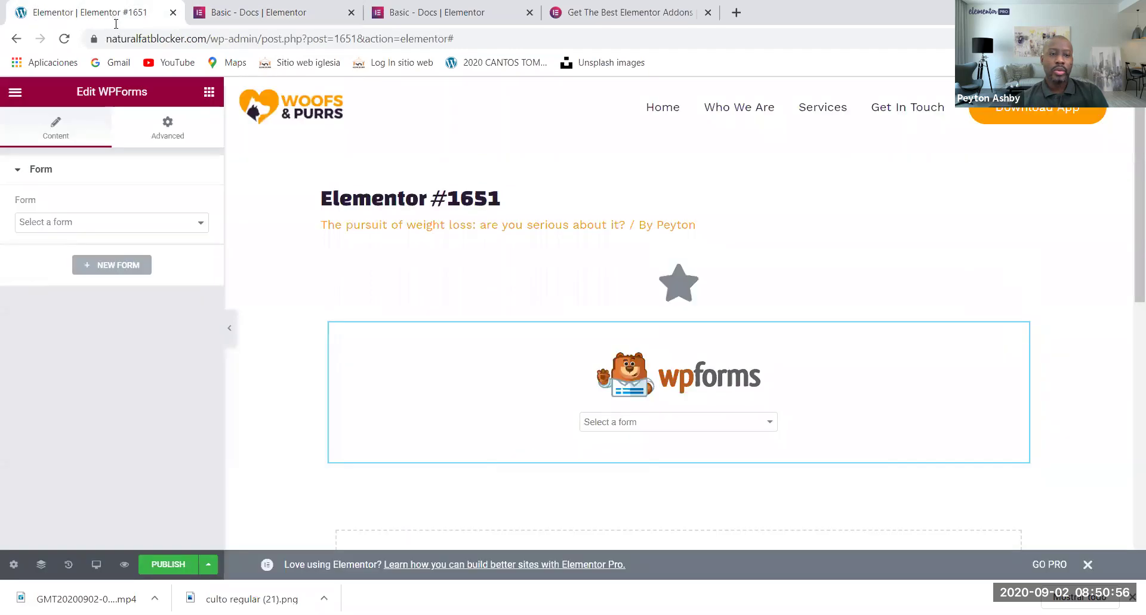
{"action": "left_click", "coordinate": [205, 95]}
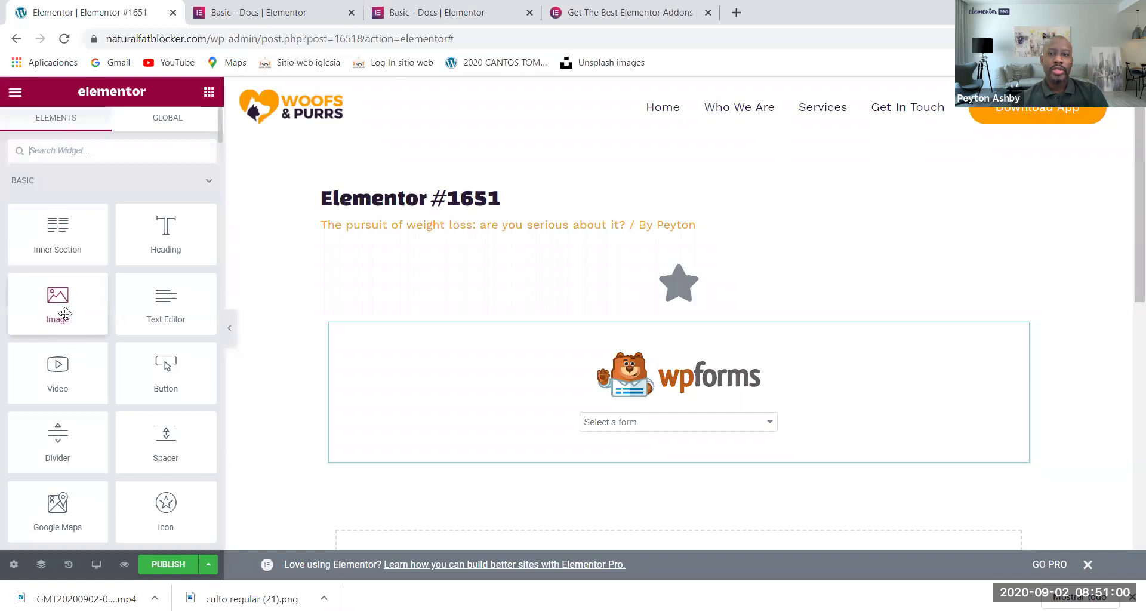
{"action": "left_click_drag", "start_coordinate": [65, 314], "coordinate": [637, 370]}
{"action": "scroll", "coordinate": [622, 371], "scroll_direction": "down", "scroll_amount": 3}
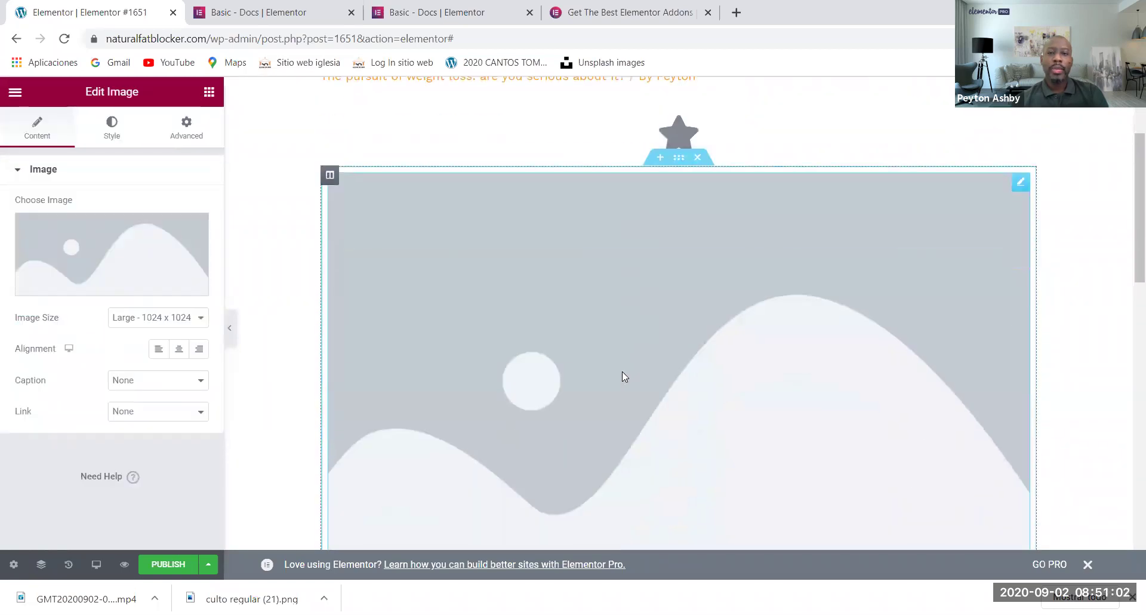
- Open the Image Widget article in the Basic widget documentation and review its Content, Style and Advanced sections
{"action": "left_click", "coordinate": [278, 14]}
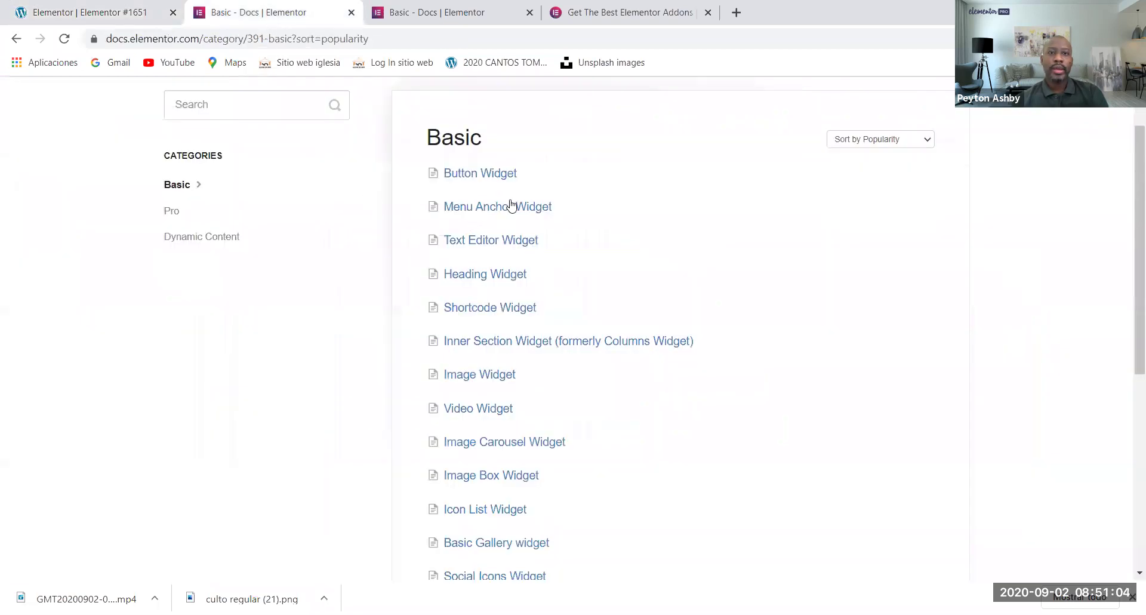
{"action": "left_click", "coordinate": [473, 381]}
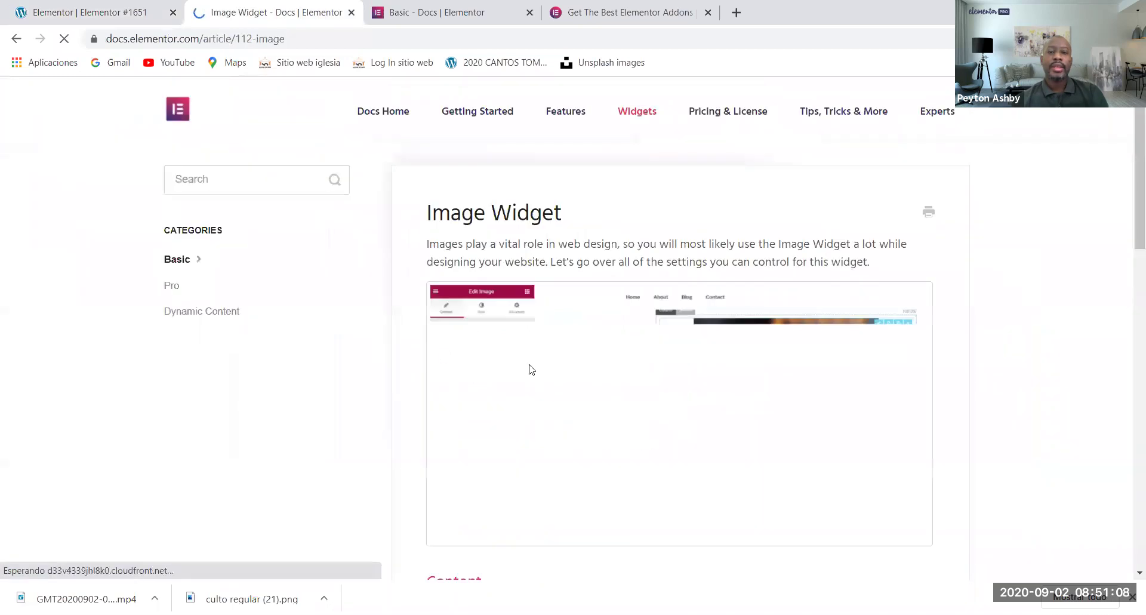
{"action": "scroll", "coordinate": [525, 320], "scroll_direction": "down", "scroll_amount": 10}
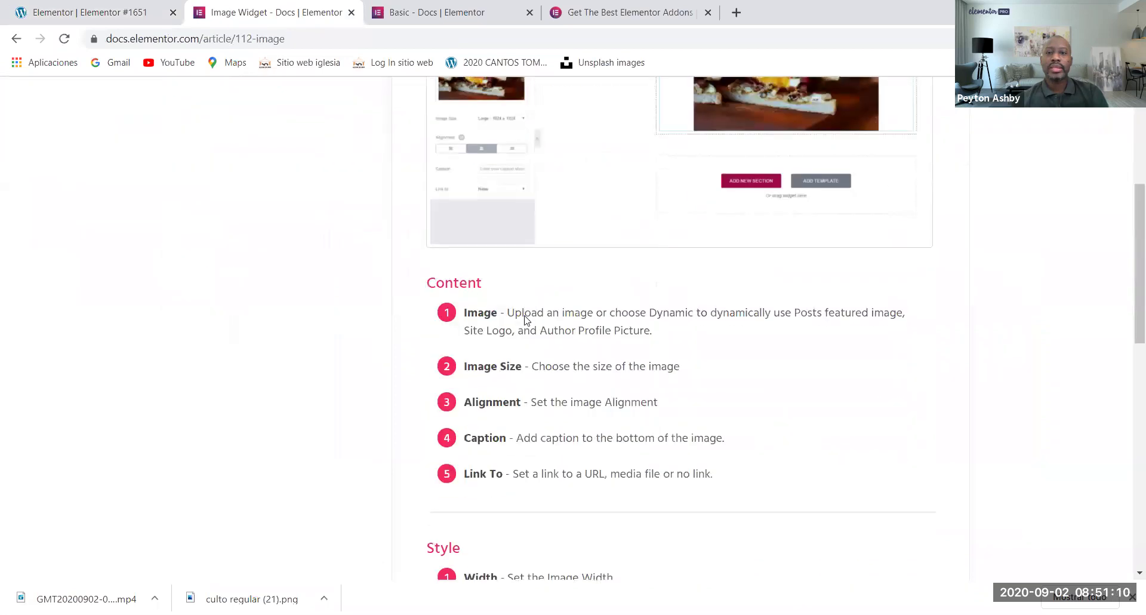
{"action": "scroll", "coordinate": [525, 320], "scroll_direction": "up", "scroll_amount": 10}
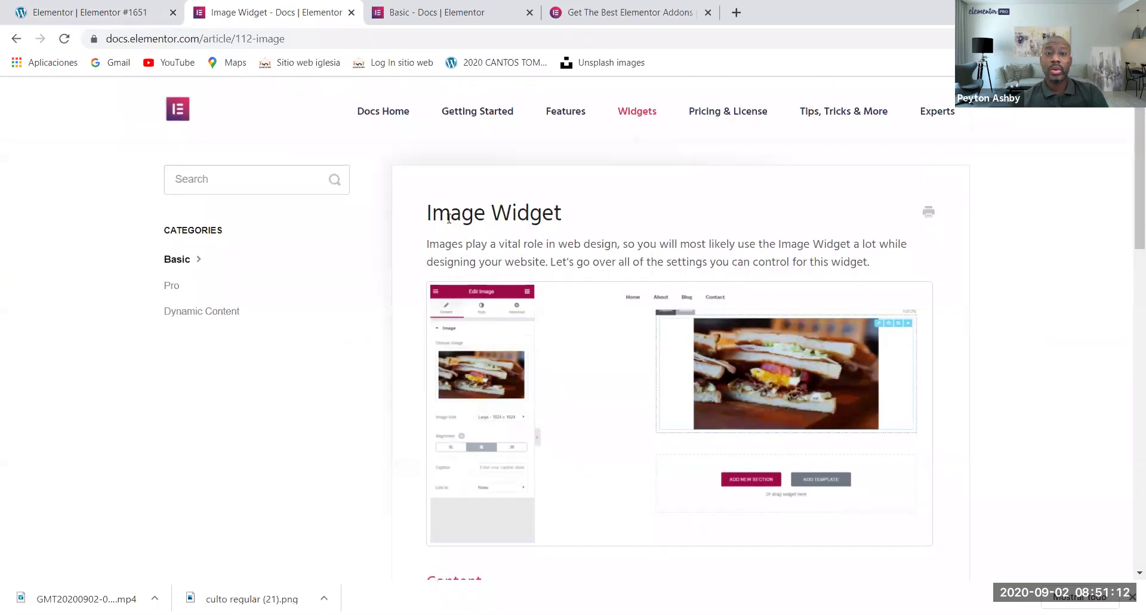
{"action": "scroll", "coordinate": [537, 289], "scroll_direction": "down", "scroll_amount": 8}
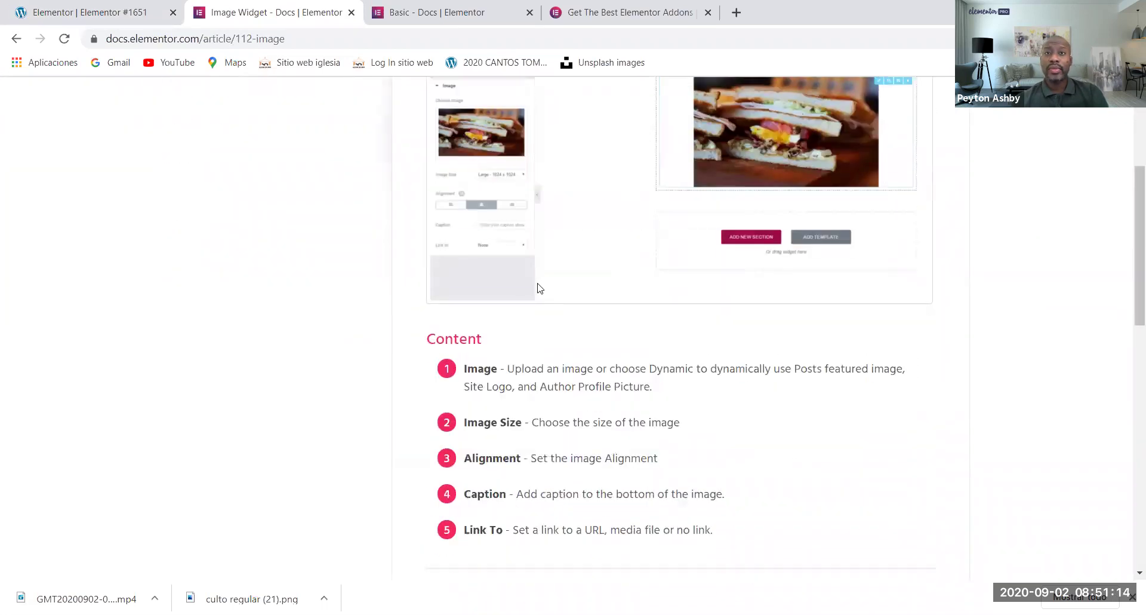
{"action": "scroll", "coordinate": [539, 282], "scroll_direction": "down", "scroll_amount": 5}
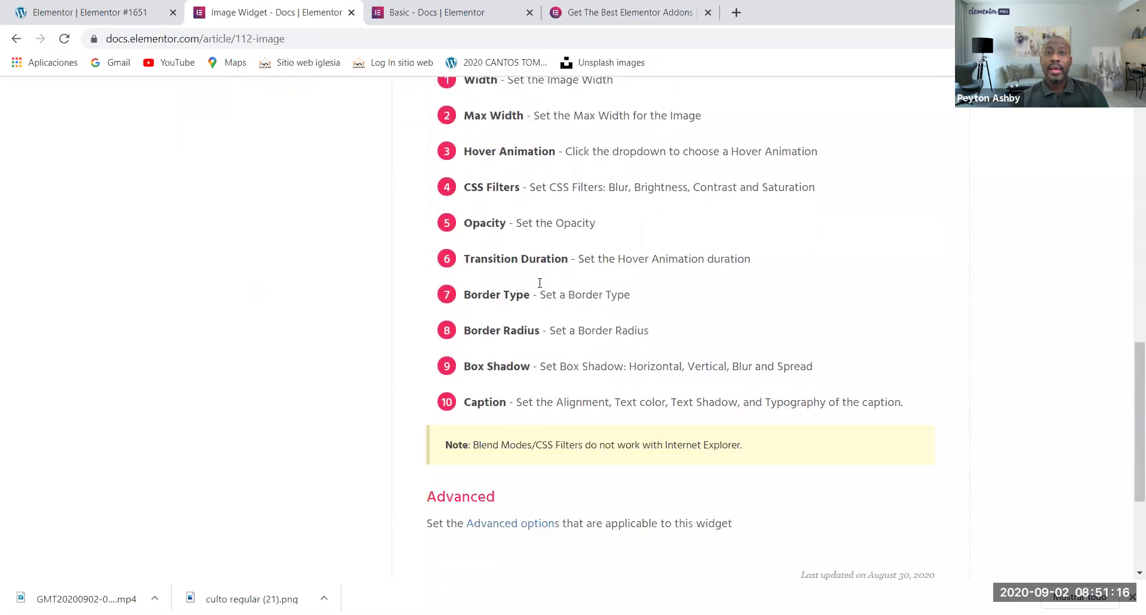
{"action": "scroll", "coordinate": [538, 286], "scroll_direction": "up", "scroll_amount": 6}
{"action": "scroll", "coordinate": [539, 286], "scroll_direction": "up", "scroll_amount": 5}
{"action": "scroll", "coordinate": [503, 358], "scroll_direction": "down", "scroll_amount": 2}
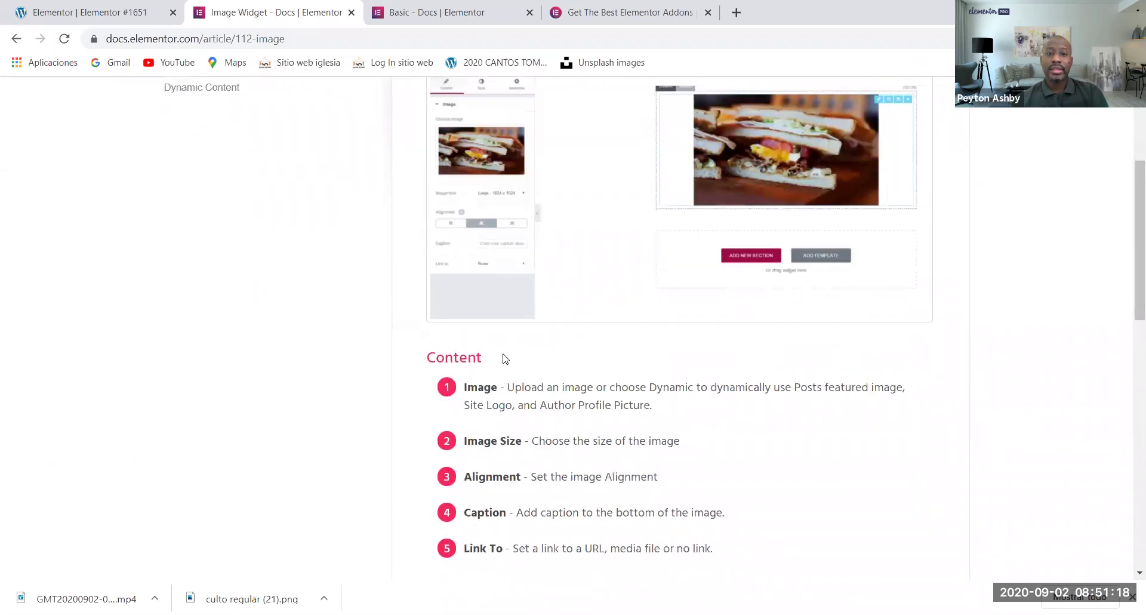
{"action": "scroll", "coordinate": [486, 363], "scroll_direction": "down", "scroll_amount": 3}
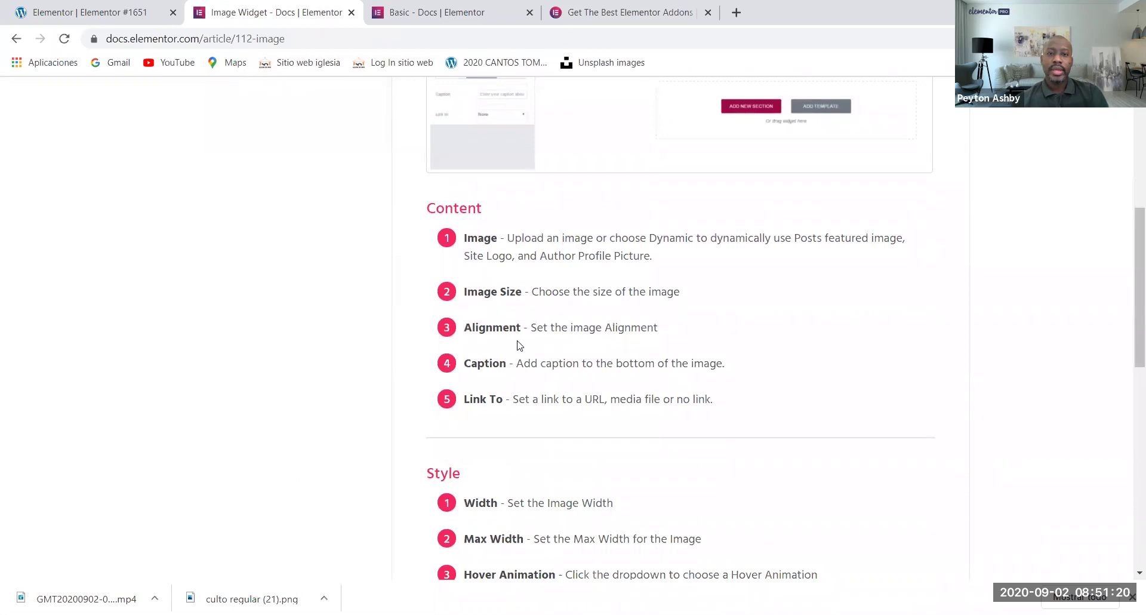
{"action": "scroll", "coordinate": [519, 345], "scroll_direction": "down", "scroll_amount": 10}
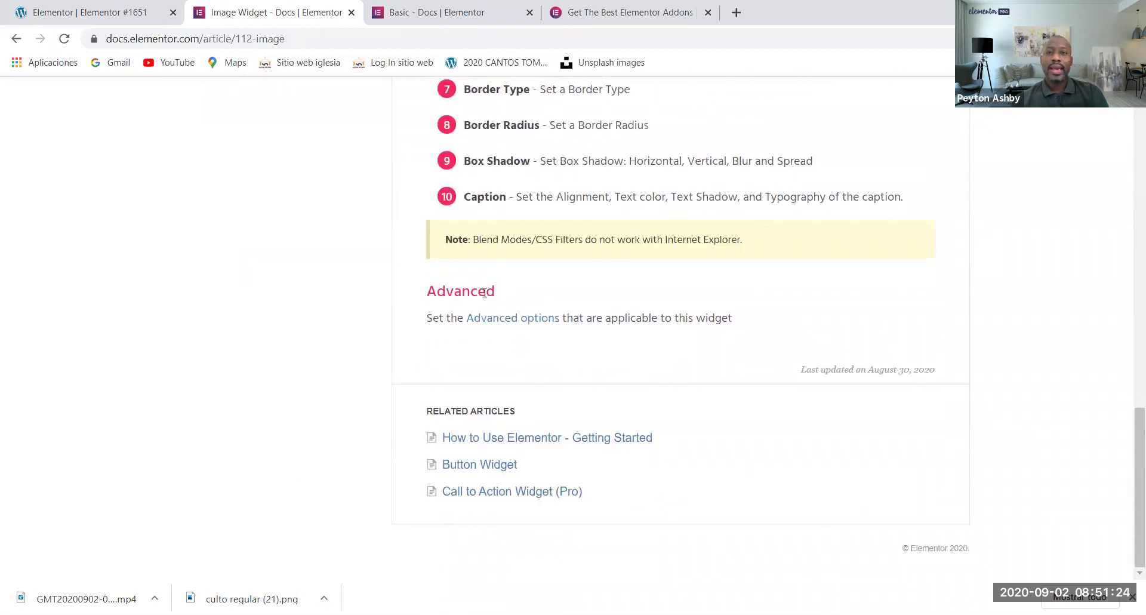
- Switch back to the Elementor editor and exit it to the WordPress post, abandoning the unsaved changes
{"action": "left_click", "coordinate": [84, 17]}
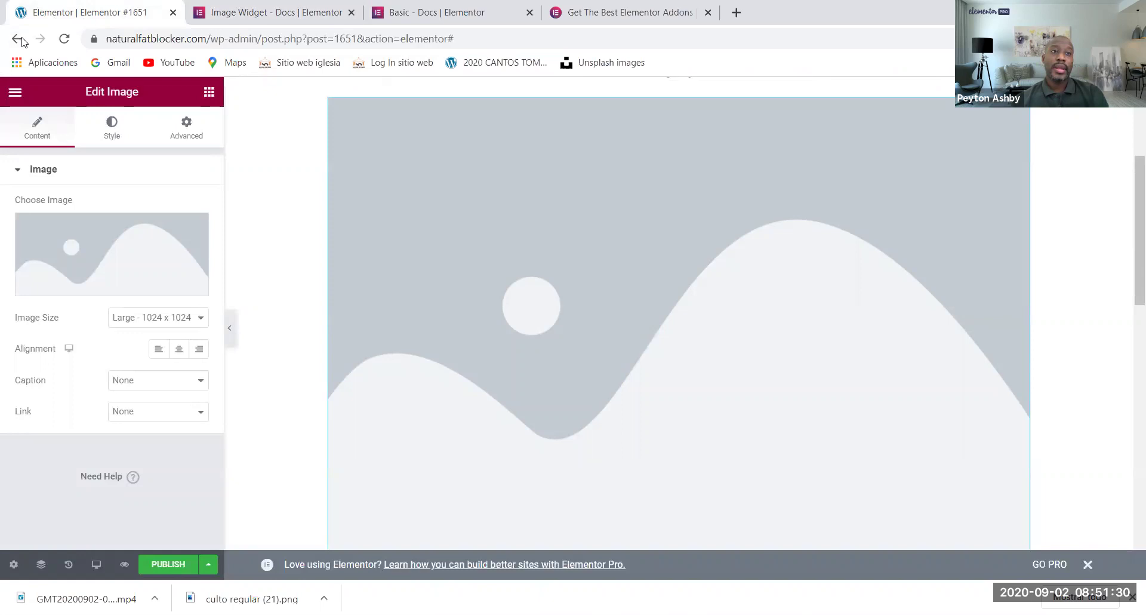
{"action": "left_click", "coordinate": [20, 65]}
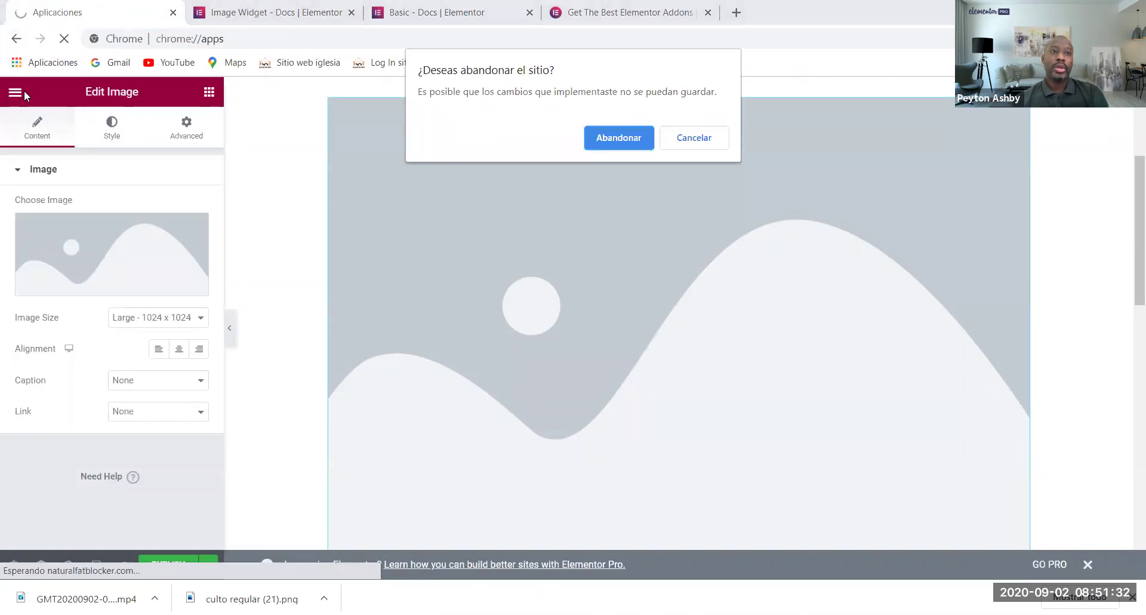
{"action": "left_click", "coordinate": [669, 140]}
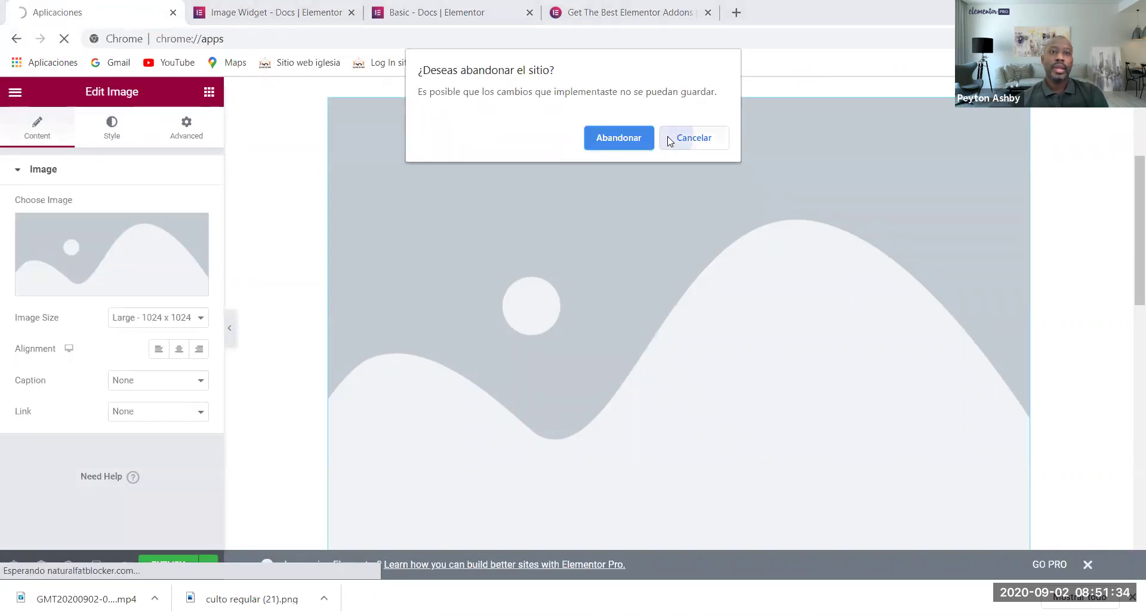
{"action": "left_click", "coordinate": [16, 94]}
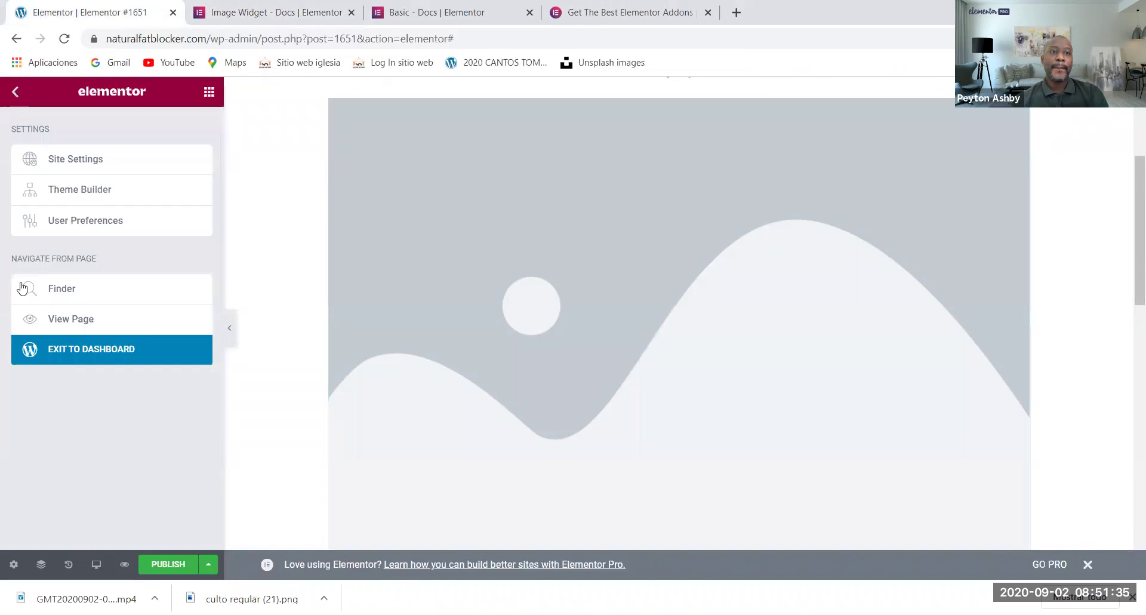
{"action": "left_click", "coordinate": [57, 343]}
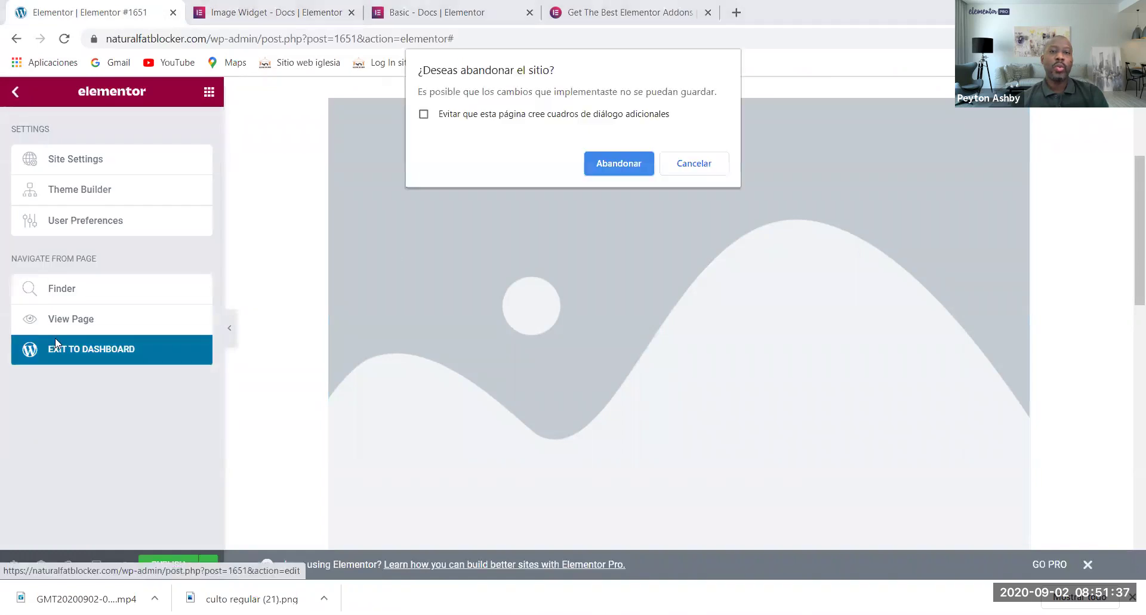
{"action": "left_click", "coordinate": [604, 163]}
- Switch to the Elementor add-ons page and browse the third-party add-ons down to Essential Add-Ons and Ultimate Add-Ons
{"action": "key", "text": "ctrl+3"}
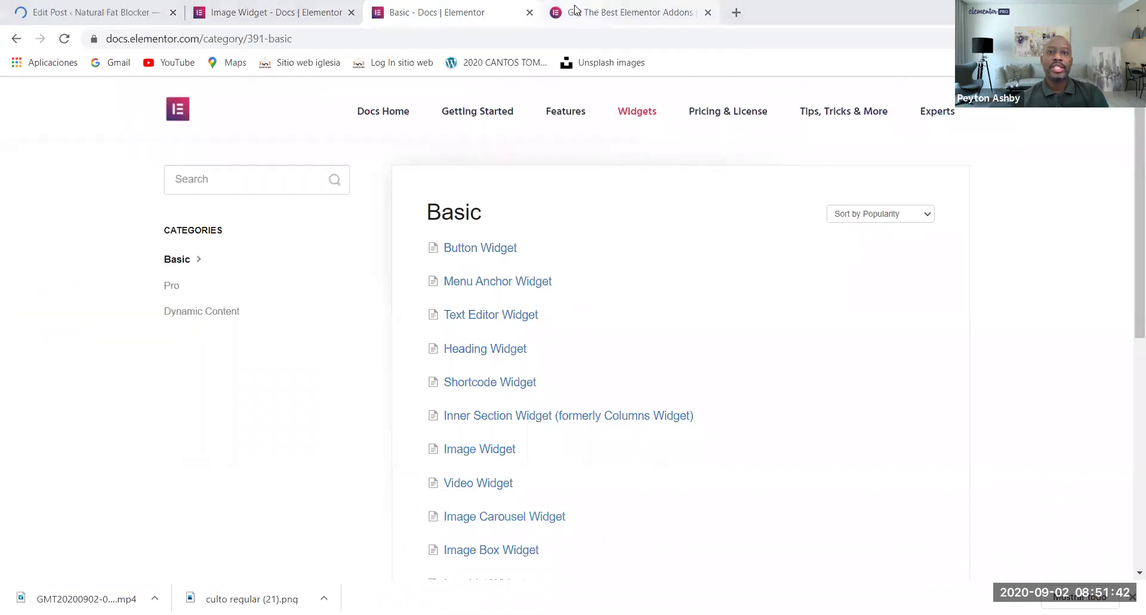
{"action": "key", "text": "ctrl+4"}
{"action": "scroll", "coordinate": [364, 290], "scroll_direction": "down", "scroll_amount": 3}
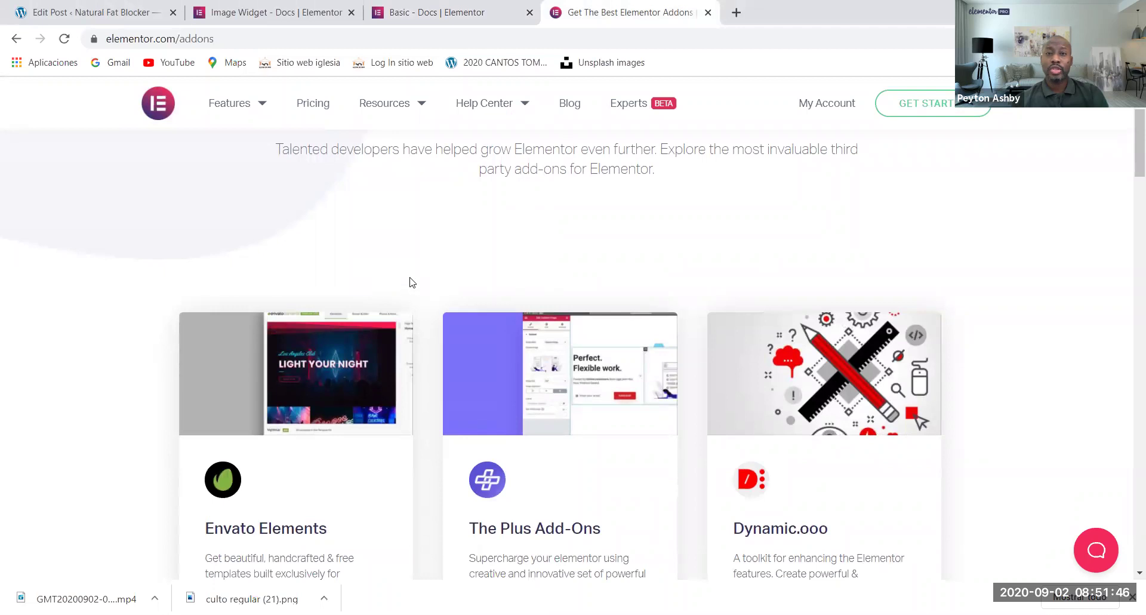
{"action": "scroll", "coordinate": [450, 288], "scroll_direction": "down", "scroll_amount": 7}
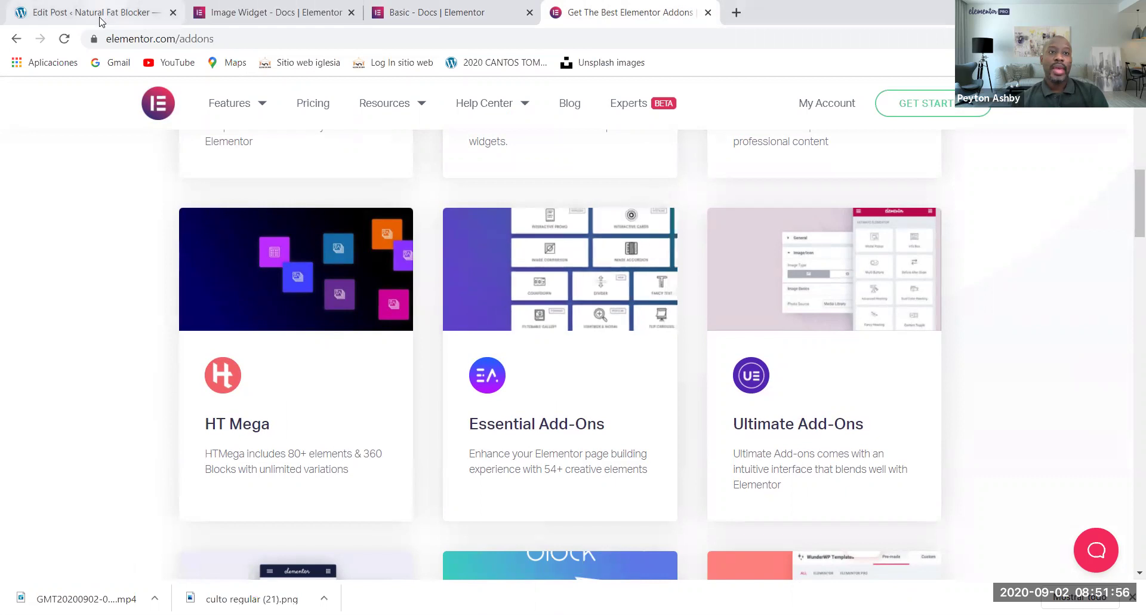
- Switch to the WordPress admin and open the site's main Dashboard from the Edit Post page
{"action": "left_click", "coordinate": [114, 12]}
{"action": "mouse_move", "coordinate": [46, 283]}
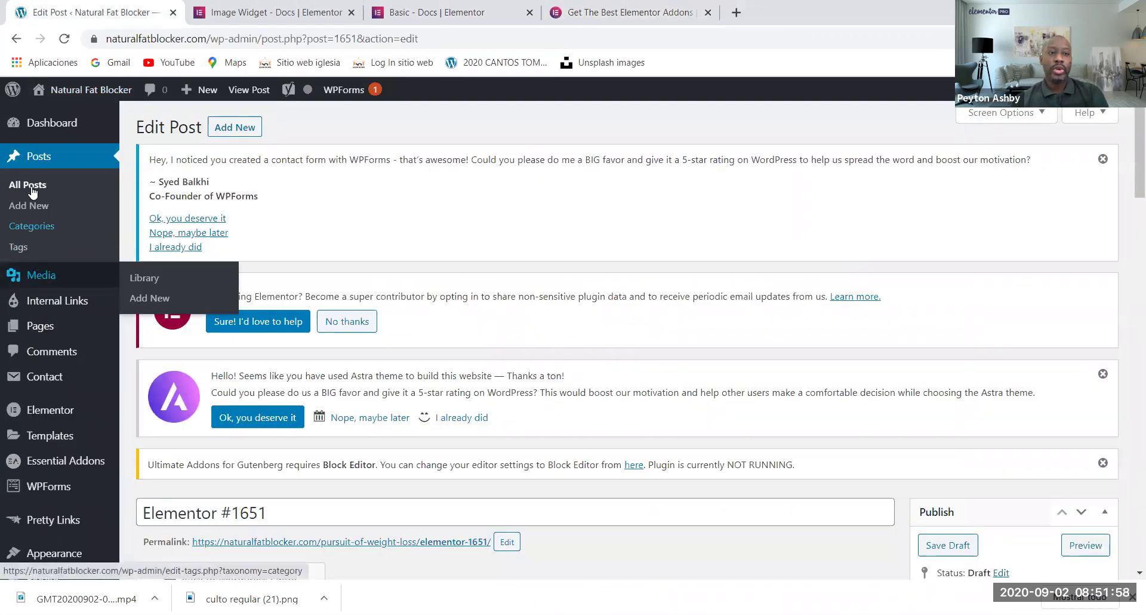
{"action": "left_click", "coordinate": [55, 128]}
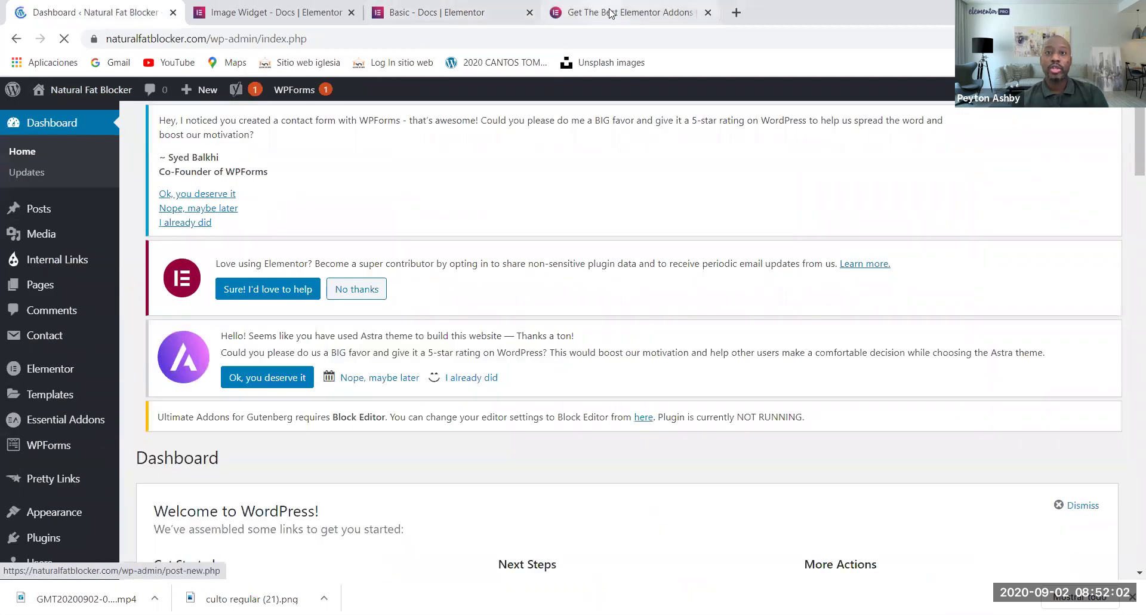
- Switch to the Elementor add-ons page and compare the listed third-party add-ons, from Envato Elements down to Essential Add-Ons
{"action": "left_click", "coordinate": [610, 12]}
{"action": "scroll", "coordinate": [358, 287], "scroll_direction": "up", "scroll_amount": 5}
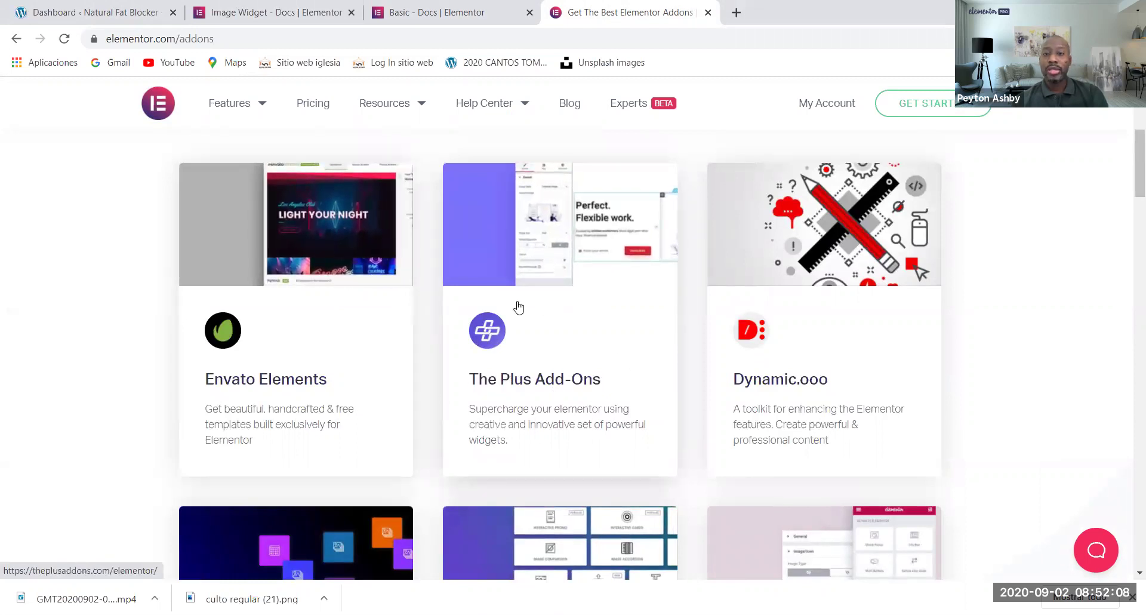
{"action": "scroll", "coordinate": [519, 310], "scroll_direction": "down", "scroll_amount": 5}
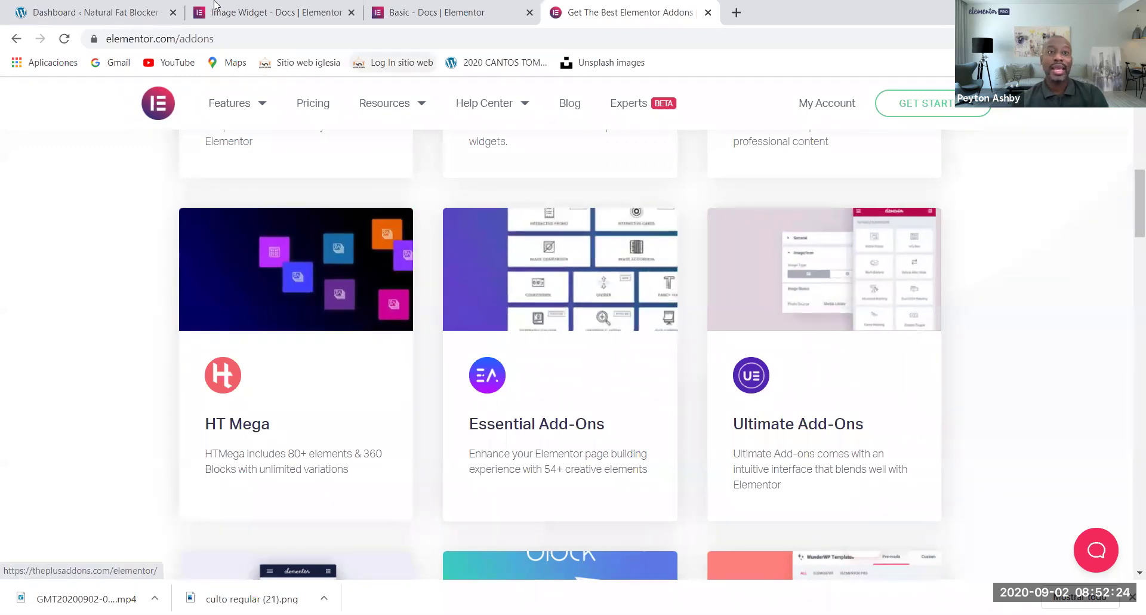
- Return to the WordPress admin, open the Essential Addons settings and review the General section's documentation and support options
{"action": "left_click", "coordinate": [118, 9]}
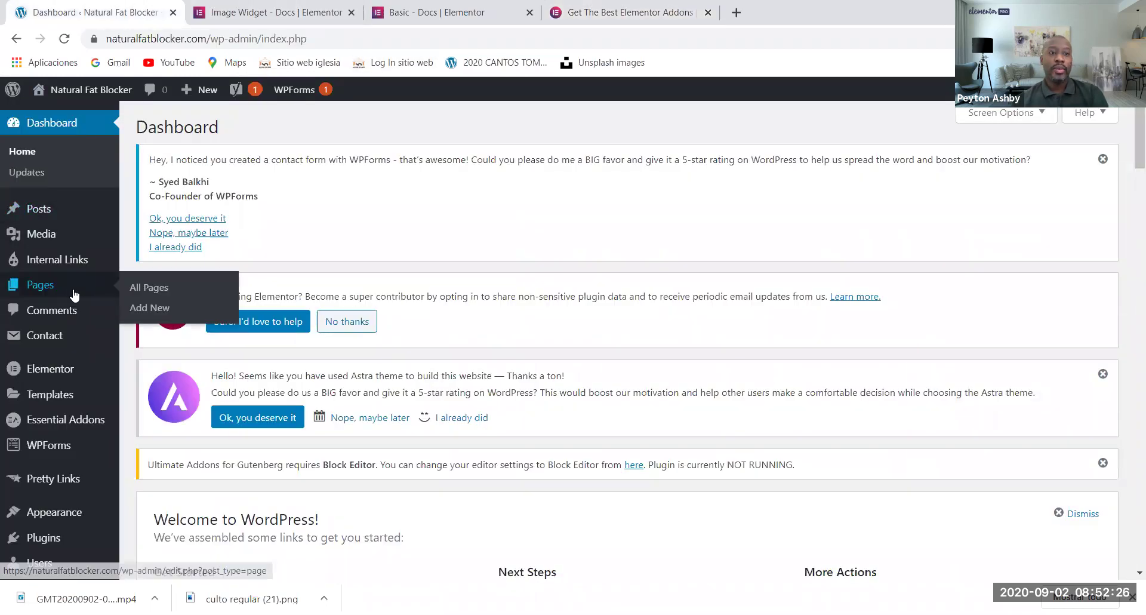
{"action": "scroll", "coordinate": [37, 344], "scroll_direction": "down", "scroll_amount": 2}
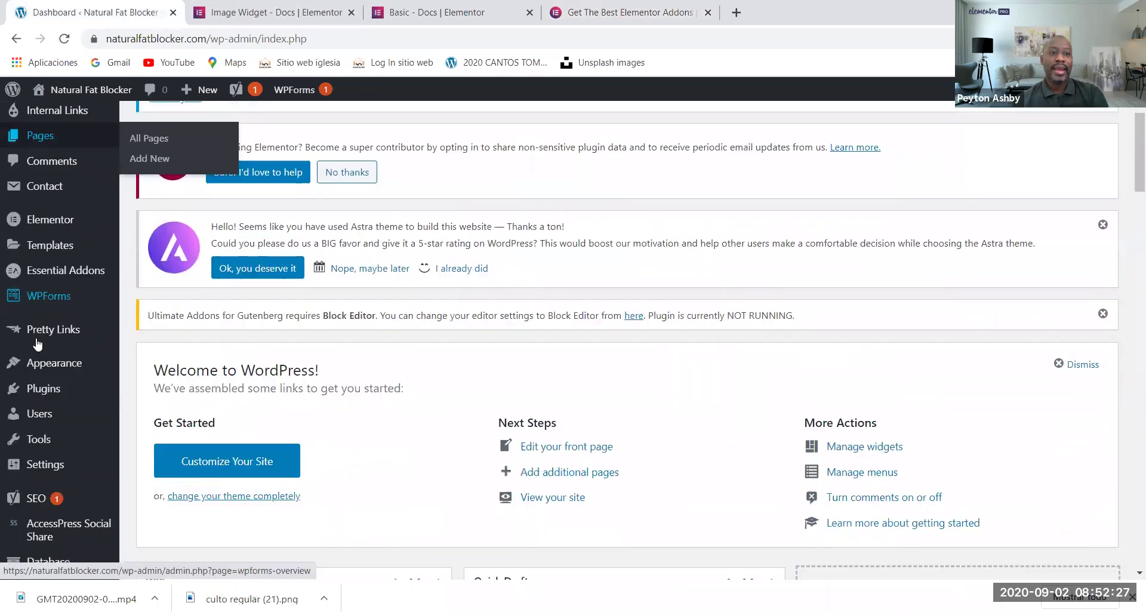
{"action": "left_click", "coordinate": [52, 272]}
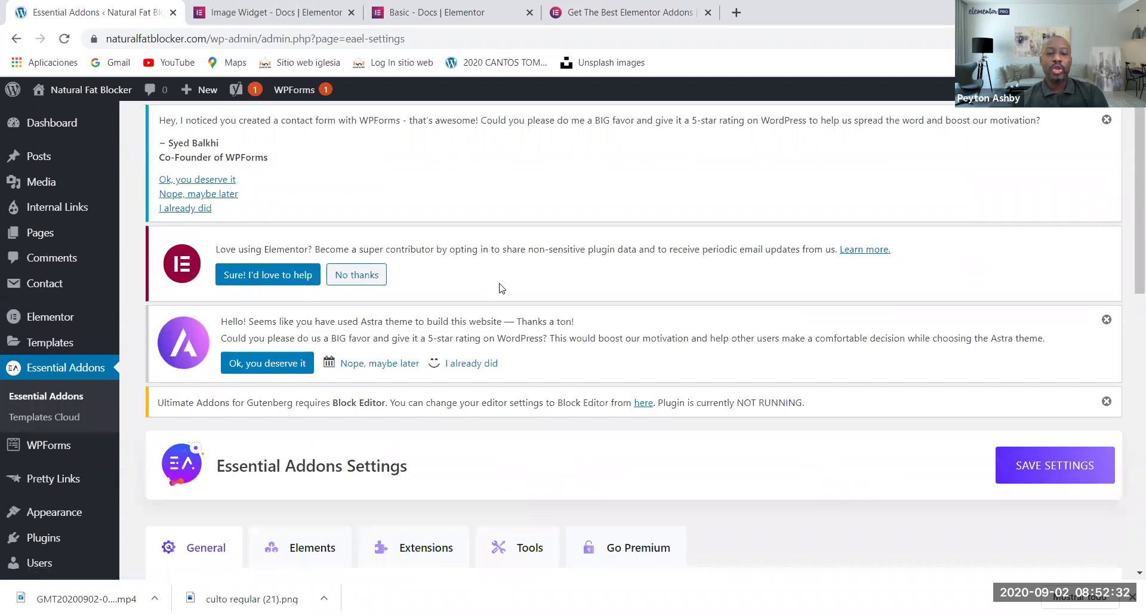
{"action": "scroll", "coordinate": [501, 288], "scroll_direction": "down", "scroll_amount": 5}
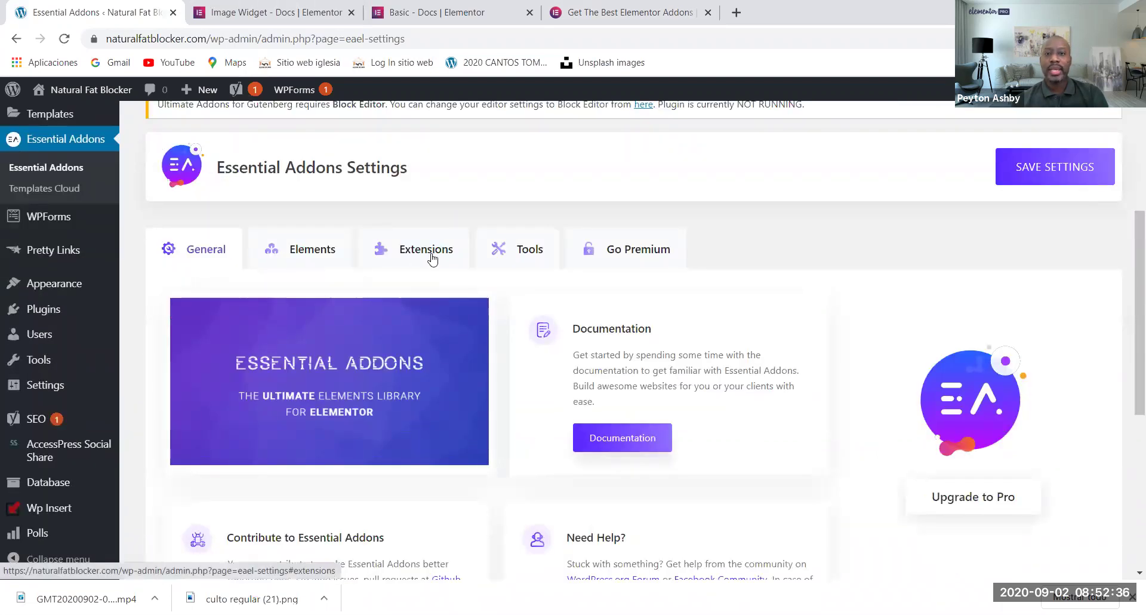
{"action": "scroll", "coordinate": [668, 256], "scroll_direction": "down", "scroll_amount": 6}
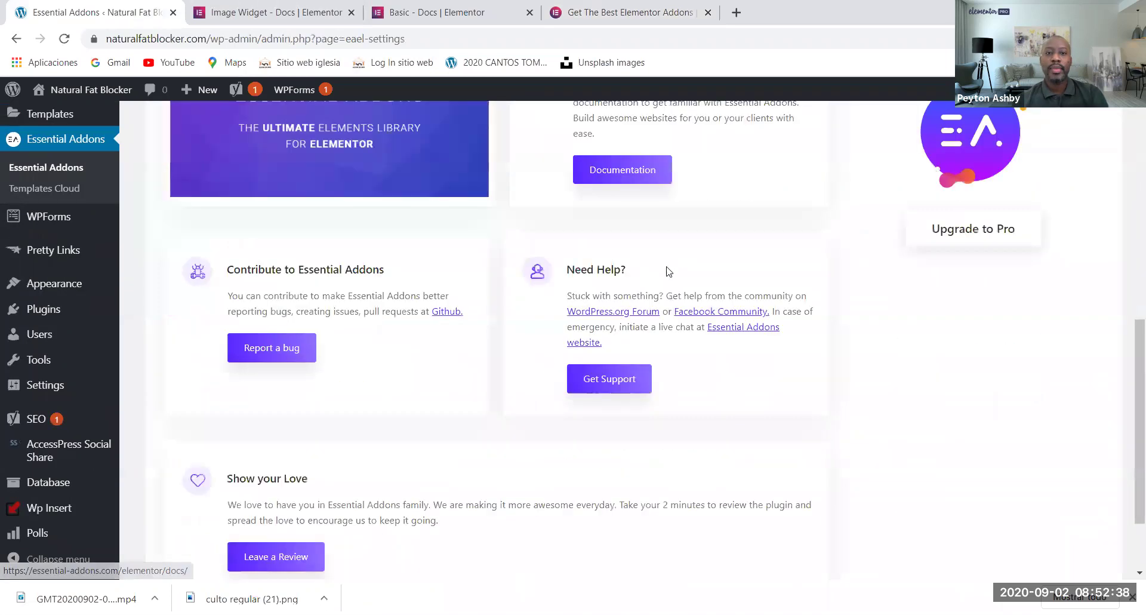
{"action": "scroll", "coordinate": [606, 324], "scroll_direction": "up", "scroll_amount": 6}
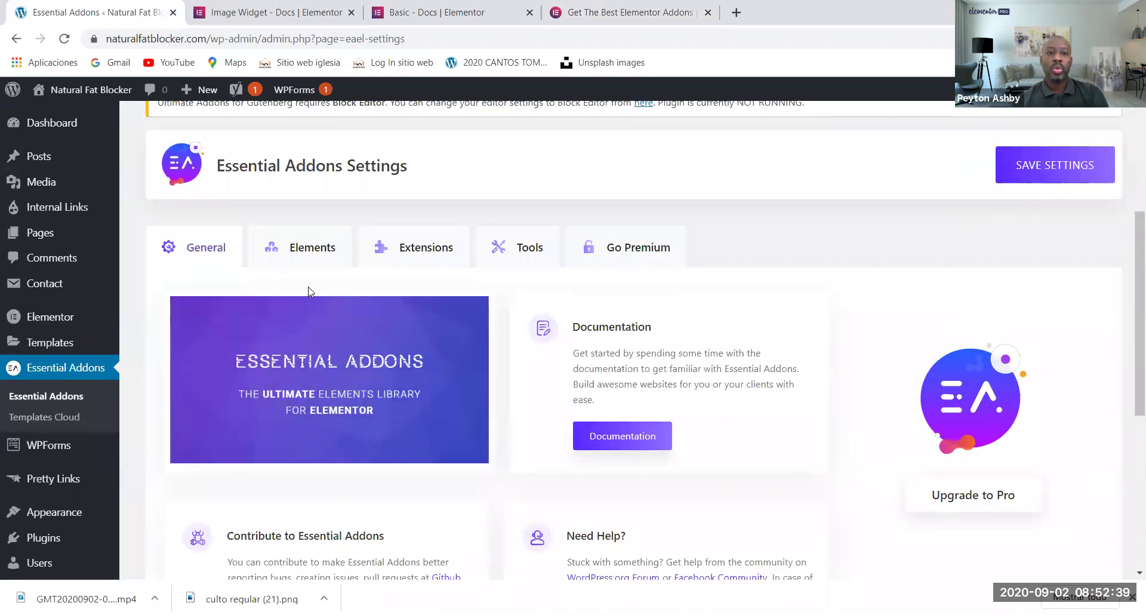
- Open the Elements section of the Essential Addons settings and examine every category from Content Elements to WooCommerce Elements
{"action": "left_click", "coordinate": [305, 253]}
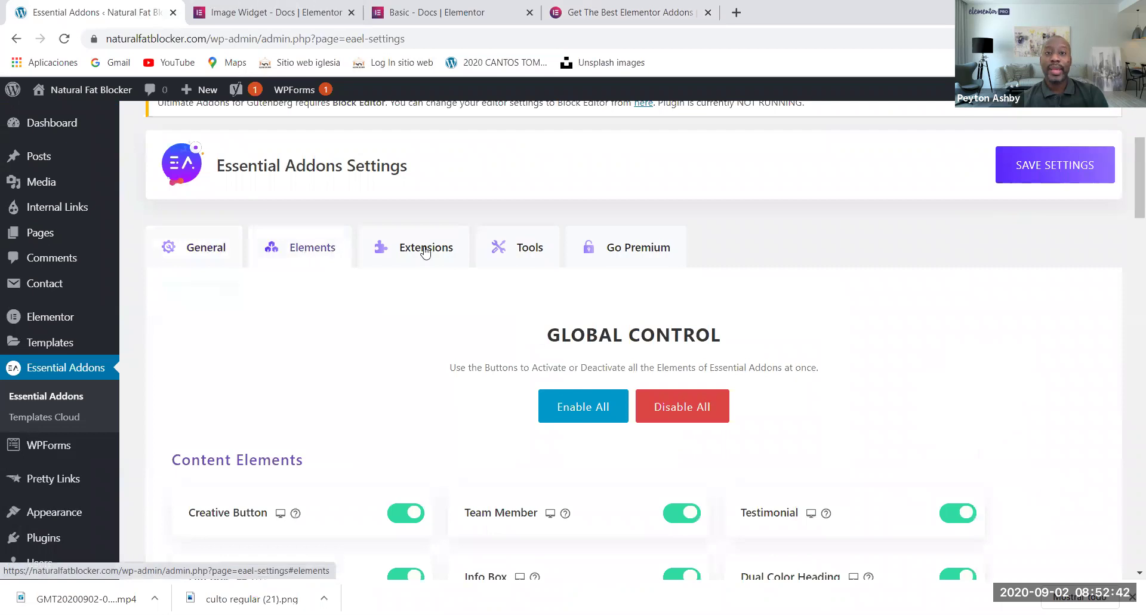
{"action": "scroll", "coordinate": [436, 254], "scroll_direction": "down", "scroll_amount": 3}
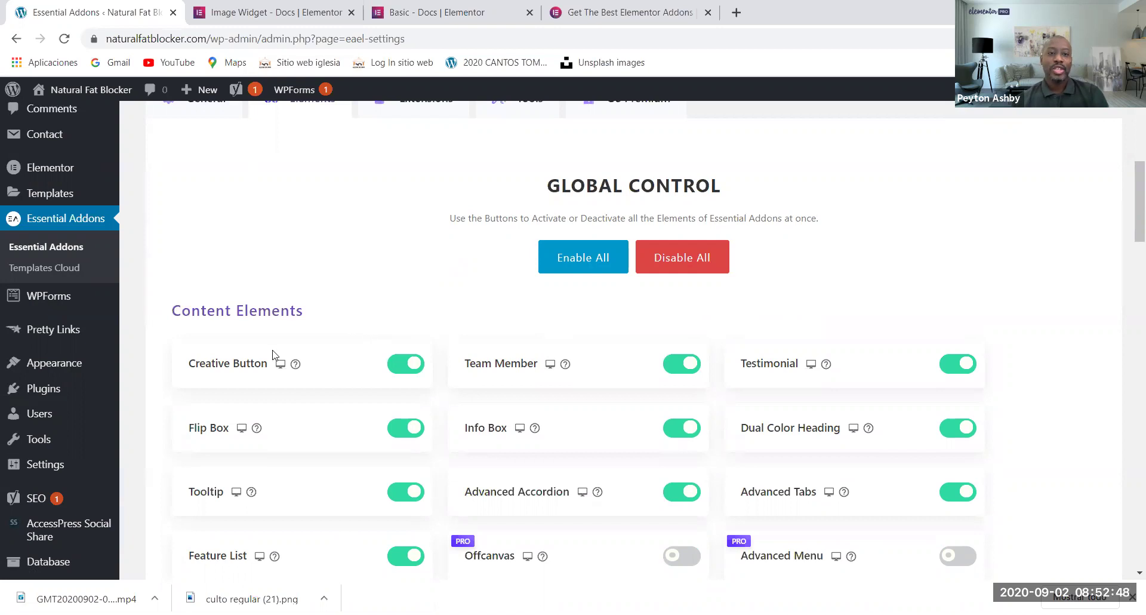
{"action": "scroll", "coordinate": [272, 334], "scroll_direction": "down", "scroll_amount": 3}
{"action": "scroll", "coordinate": [272, 301], "scroll_direction": "up", "scroll_amount": 3}
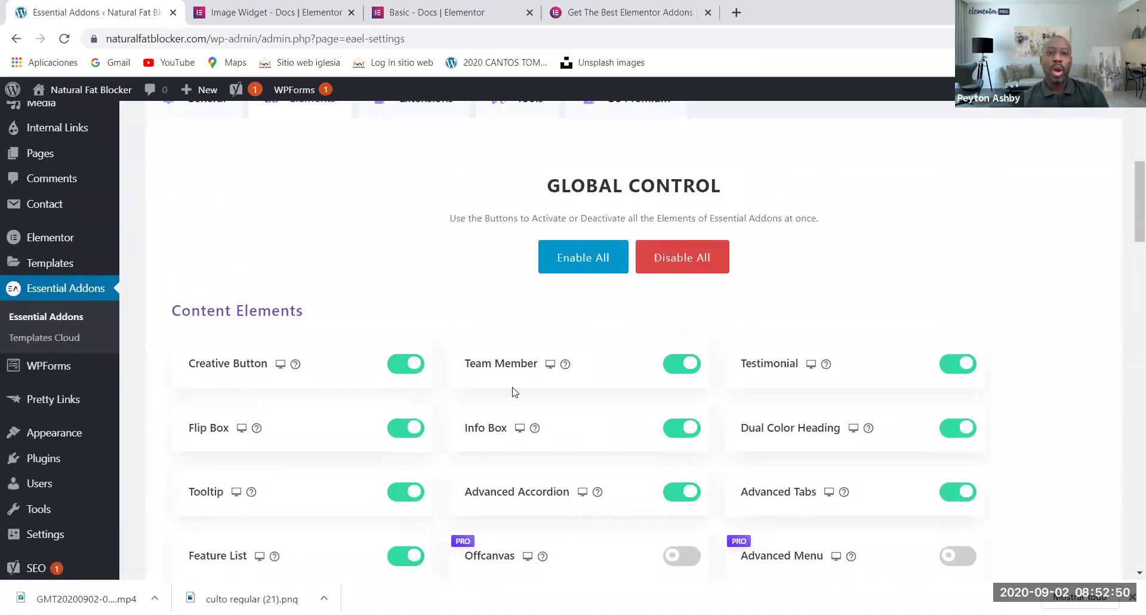
{"action": "scroll", "coordinate": [512, 391], "scroll_direction": "down", "scroll_amount": 10}
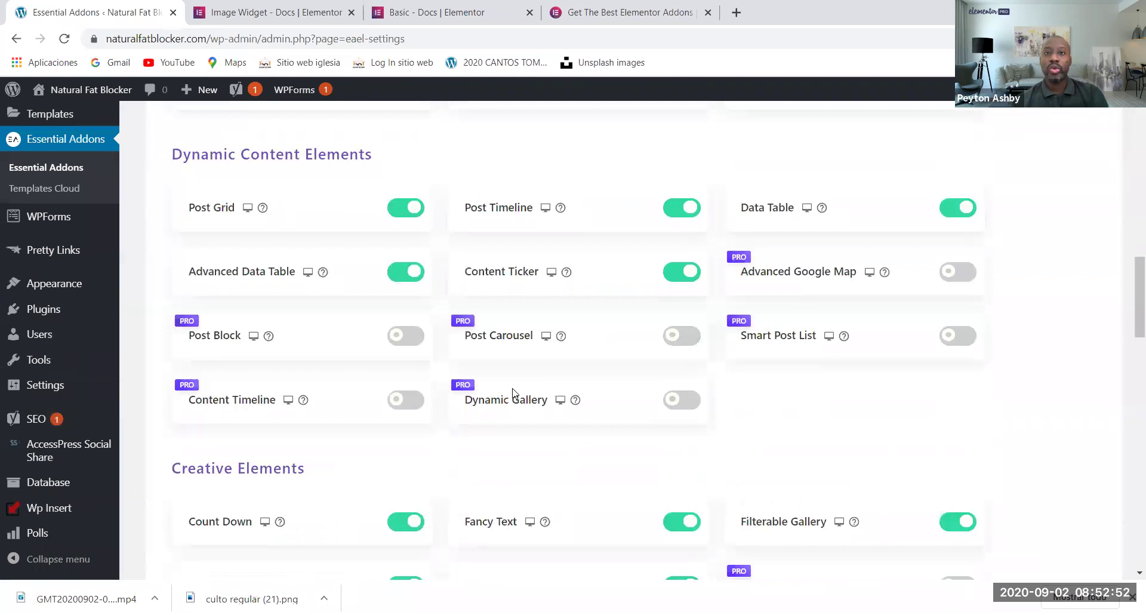
{"action": "scroll", "coordinate": [512, 391], "scroll_direction": "down", "scroll_amount": 5}
{"action": "scroll", "coordinate": [512, 391], "scroll_direction": "down", "scroll_amount": 6}
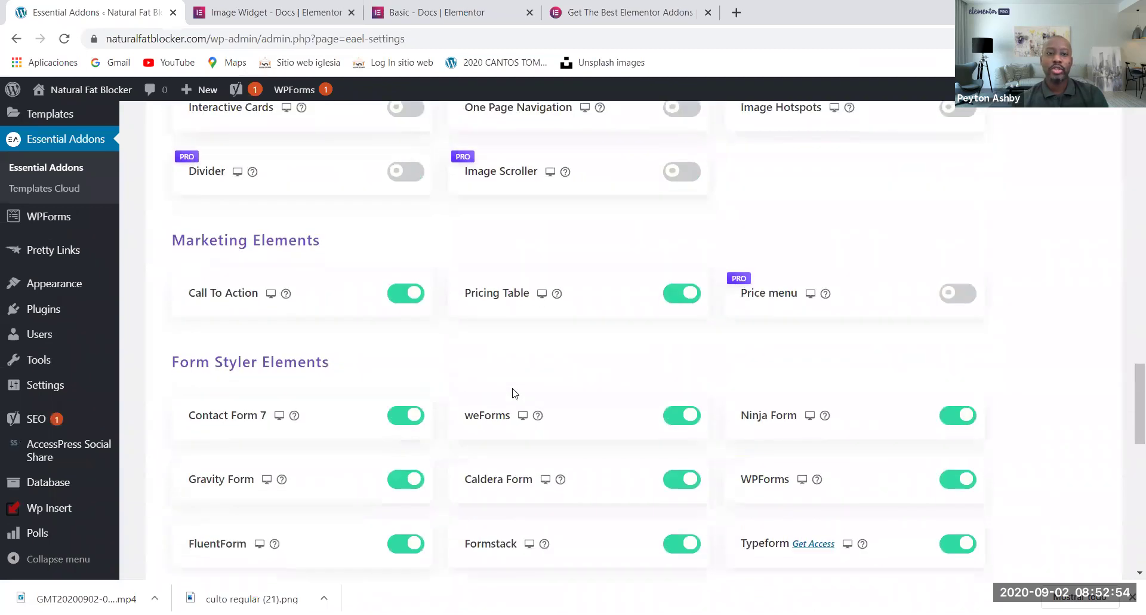
{"action": "scroll", "coordinate": [514, 392], "scroll_direction": "down", "scroll_amount": 6}
{"action": "scroll", "coordinate": [515, 392], "scroll_direction": "down", "scroll_amount": 6}
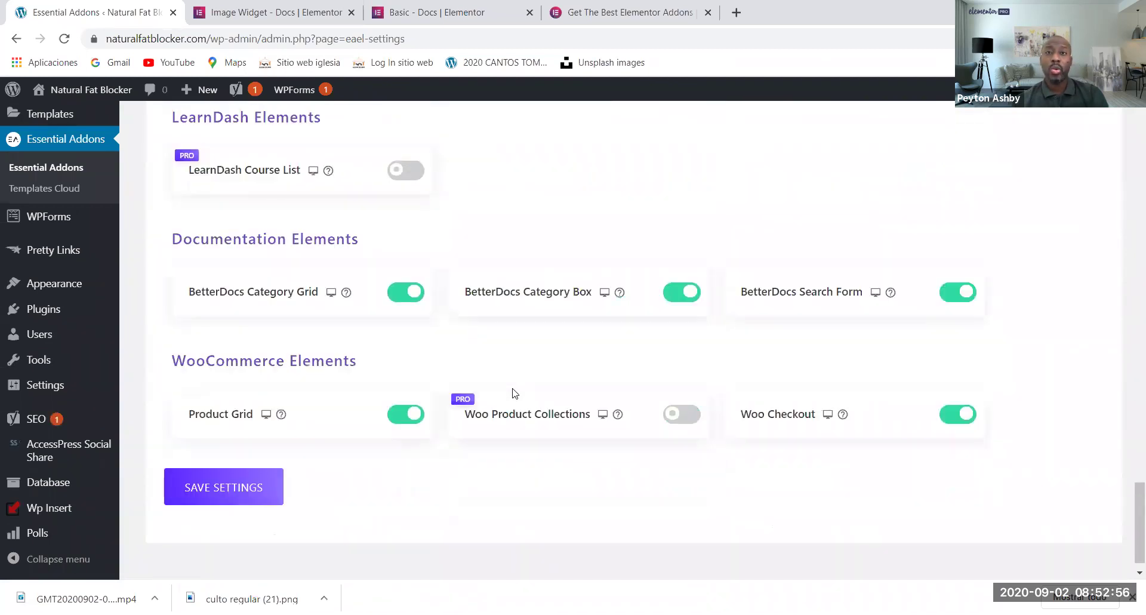
{"action": "scroll", "coordinate": [514, 391], "scroll_direction": "up", "scroll_amount": 18}
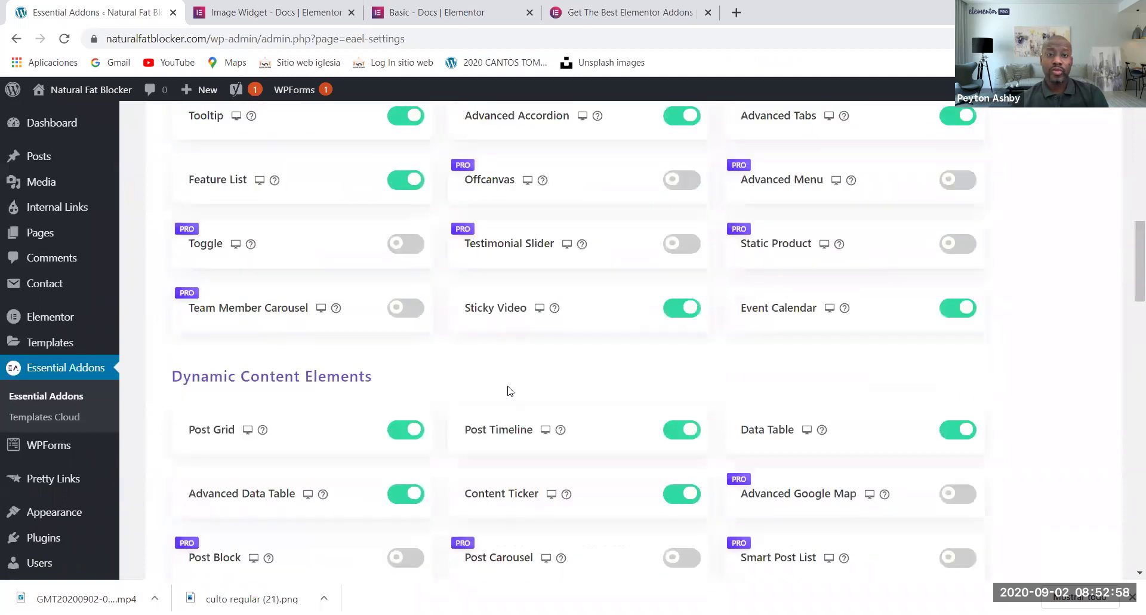
- Duplicate the browser tab that holds the Essential Addons settings
{"action": "left_click", "coordinate": [229, 14]}
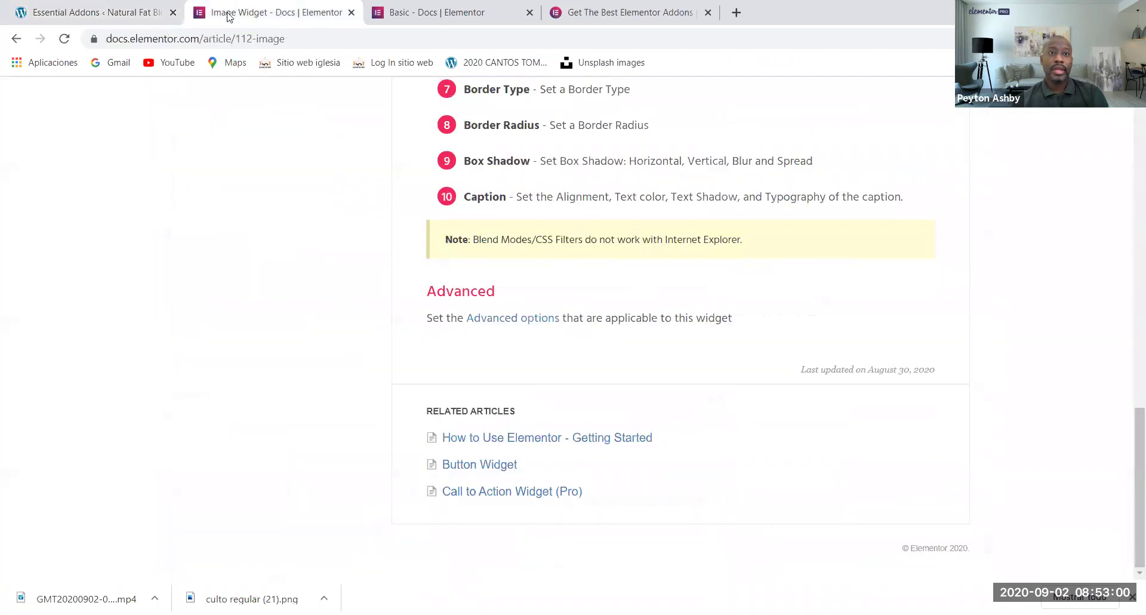
{"action": "left_click", "coordinate": [99, 14]}
{"action": "right_click", "coordinate": [98, 17]}
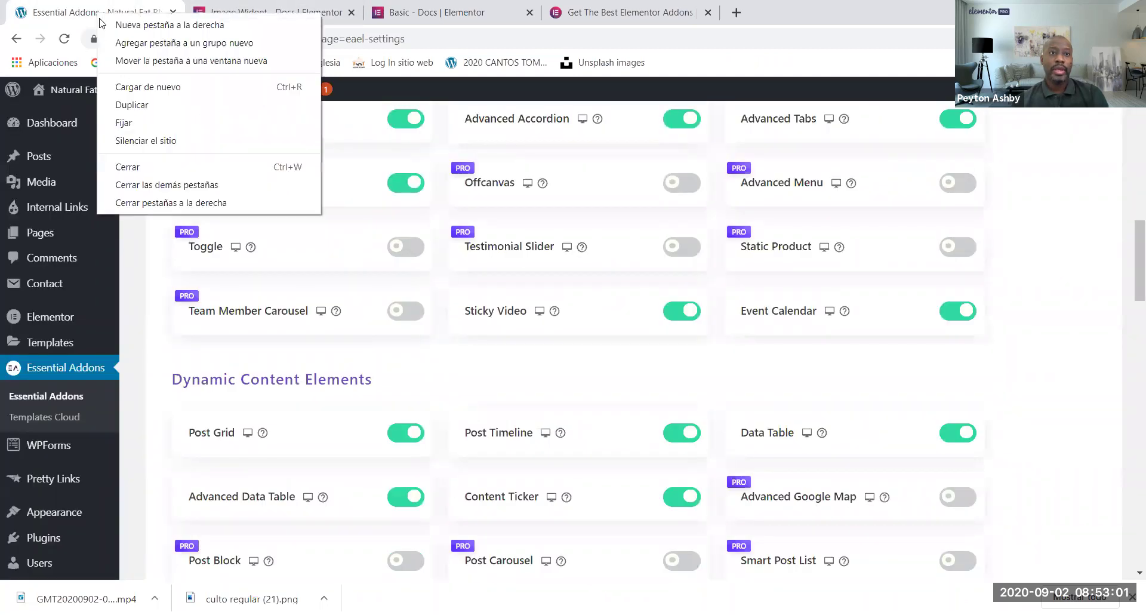
{"action": "left_click", "coordinate": [132, 105]}
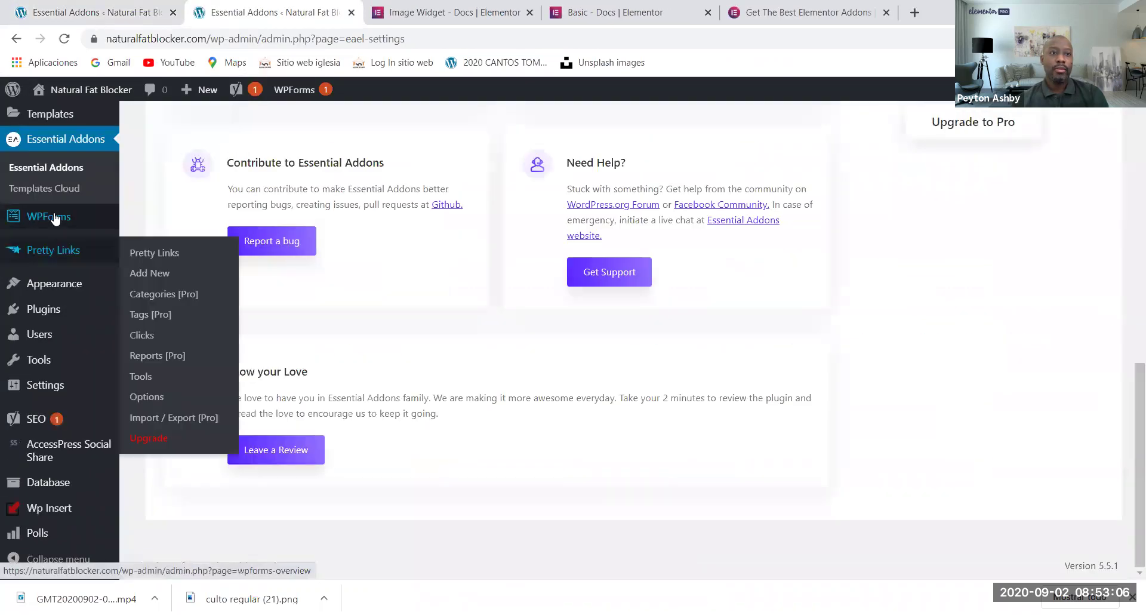
- Create a new WordPress post in the duplicated tab and open it in the Elementor editor
{"action": "scroll", "coordinate": [38, 179], "scroll_direction": "up", "scroll_amount": 5}
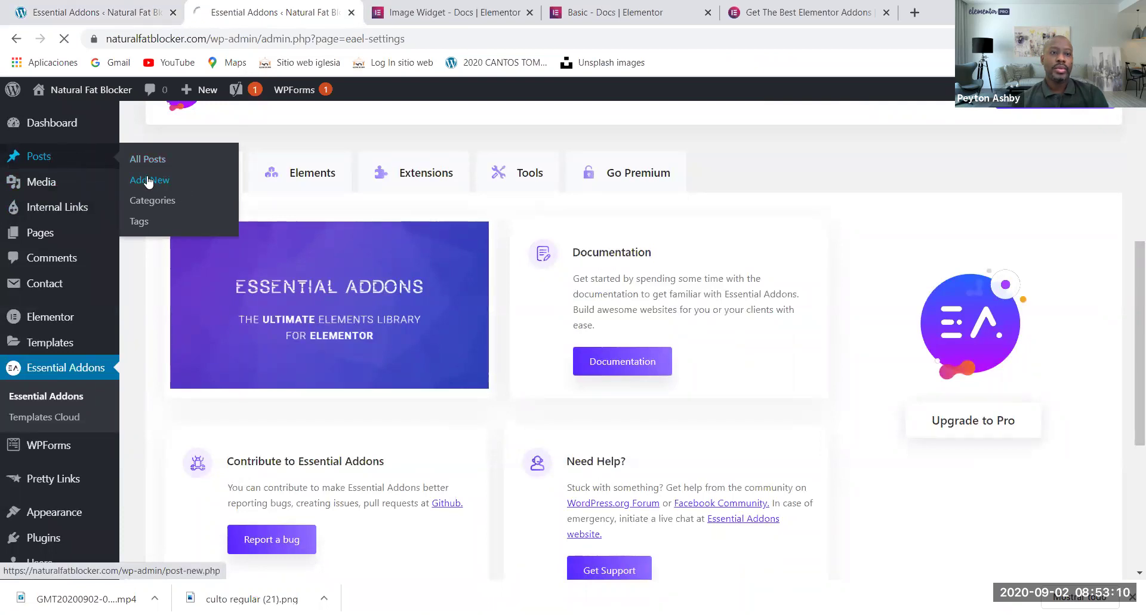
{"action": "left_click", "coordinate": [149, 181]}
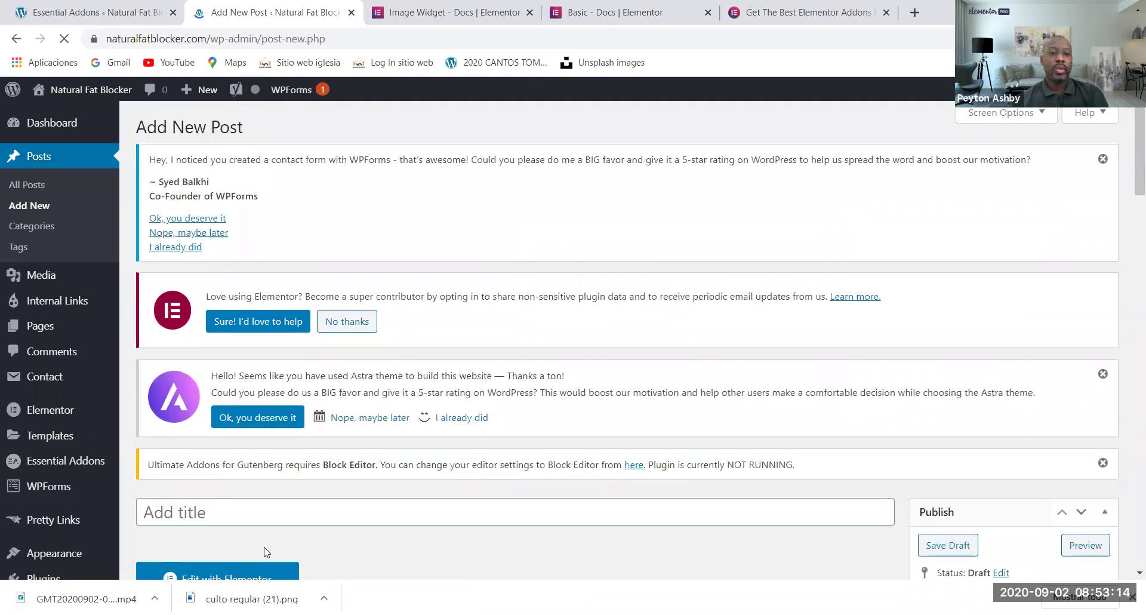
{"action": "scroll", "coordinate": [263, 546], "scroll_direction": "down", "scroll_amount": 3}
{"action": "left_click", "coordinate": [254, 436]}
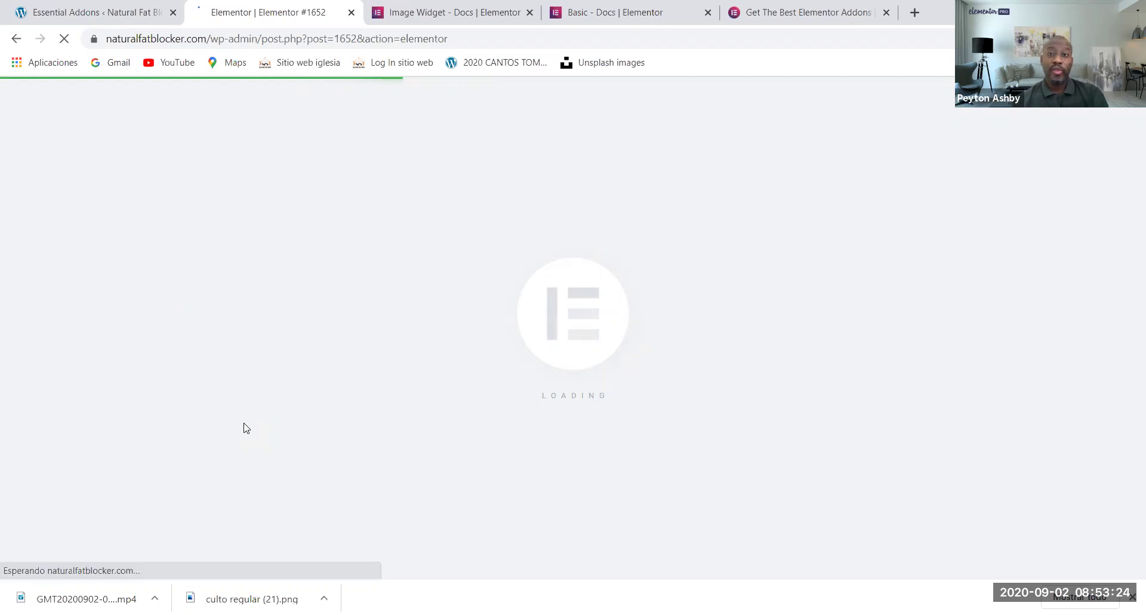
- Browse the Elementor widget list down to the Essential Addons category and look over its widgets, such as Data Table and Flip Box
{"action": "scroll", "coordinate": [72, 410], "scroll_direction": "down", "scroll_amount": 5}
{"action": "scroll", "coordinate": [73, 409], "scroll_direction": "down", "scroll_amount": 15}
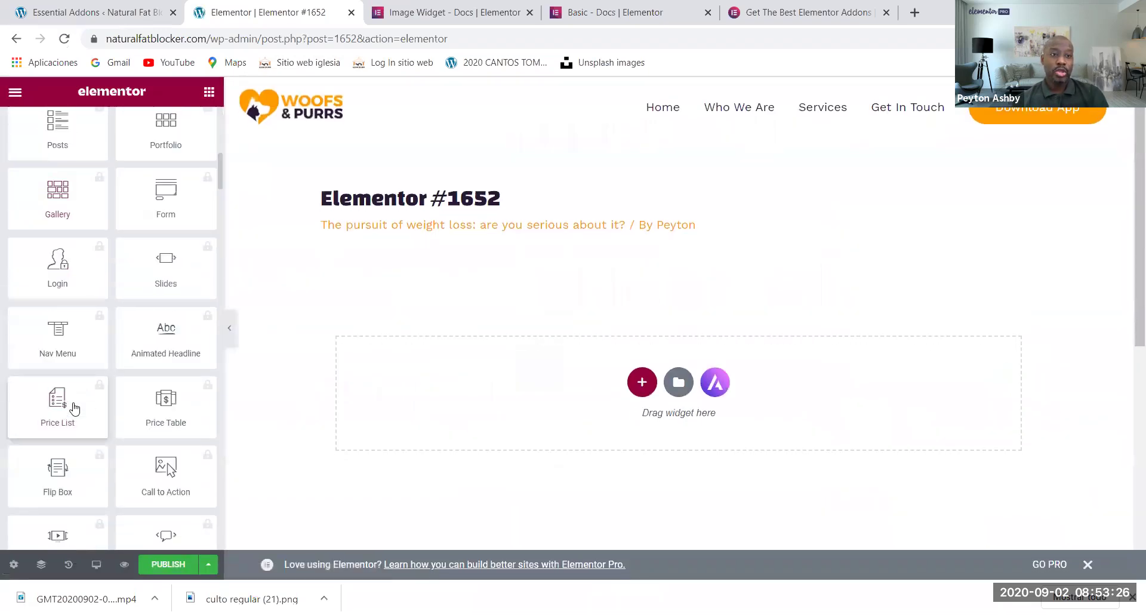
{"action": "scroll", "coordinate": [73, 404], "scroll_direction": "down", "scroll_amount": 10}
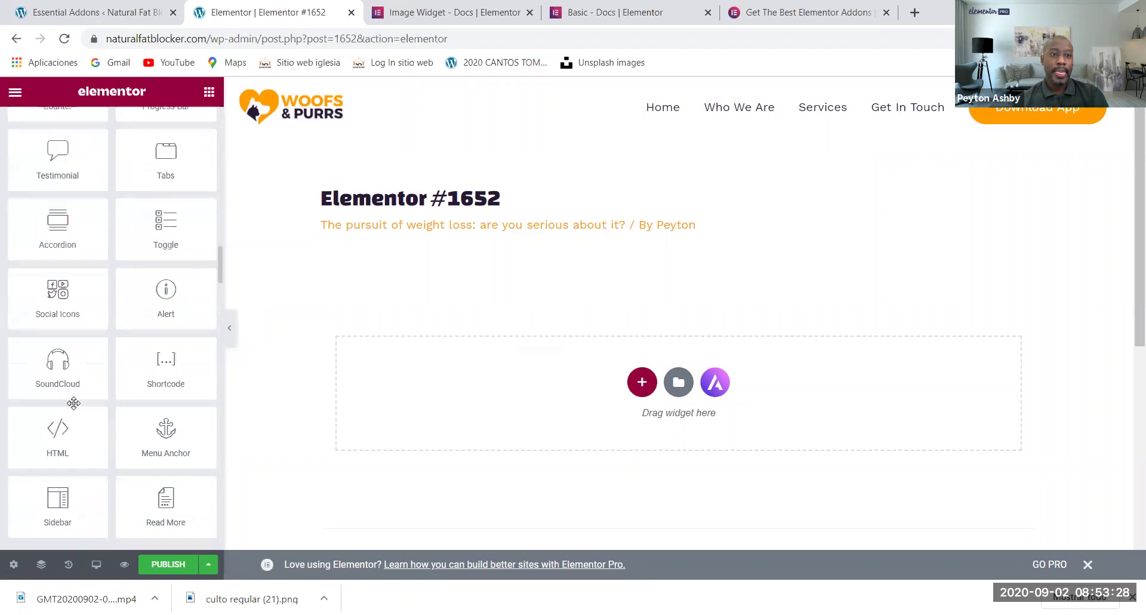
{"action": "scroll", "coordinate": [104, 308], "scroll_direction": "down", "scroll_amount": 2}
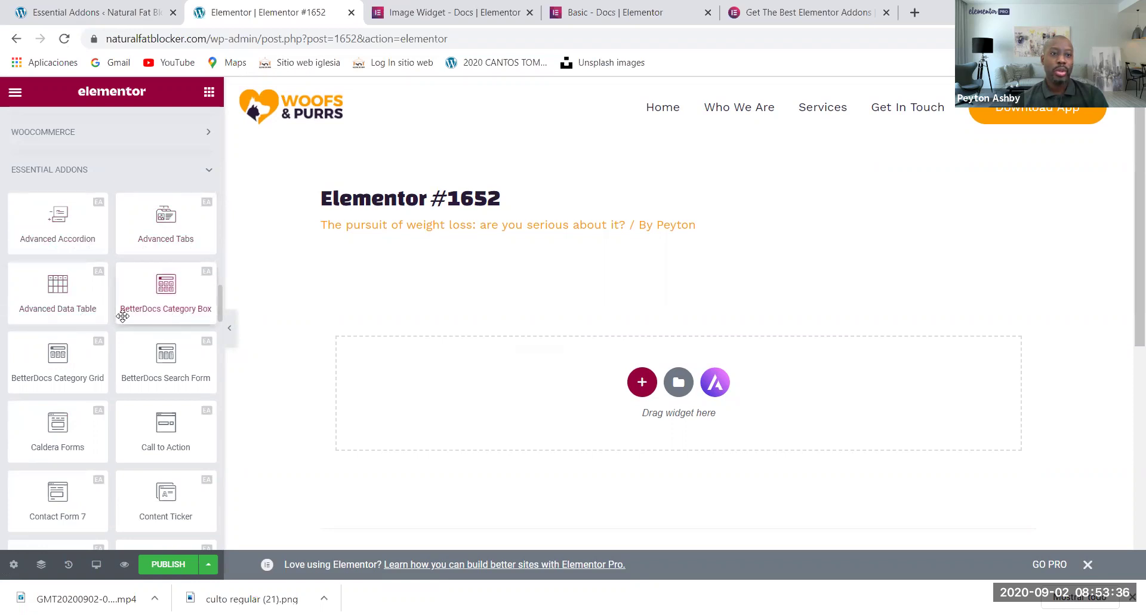
{"action": "scroll", "coordinate": [42, 388], "scroll_direction": "down", "scroll_amount": 5}
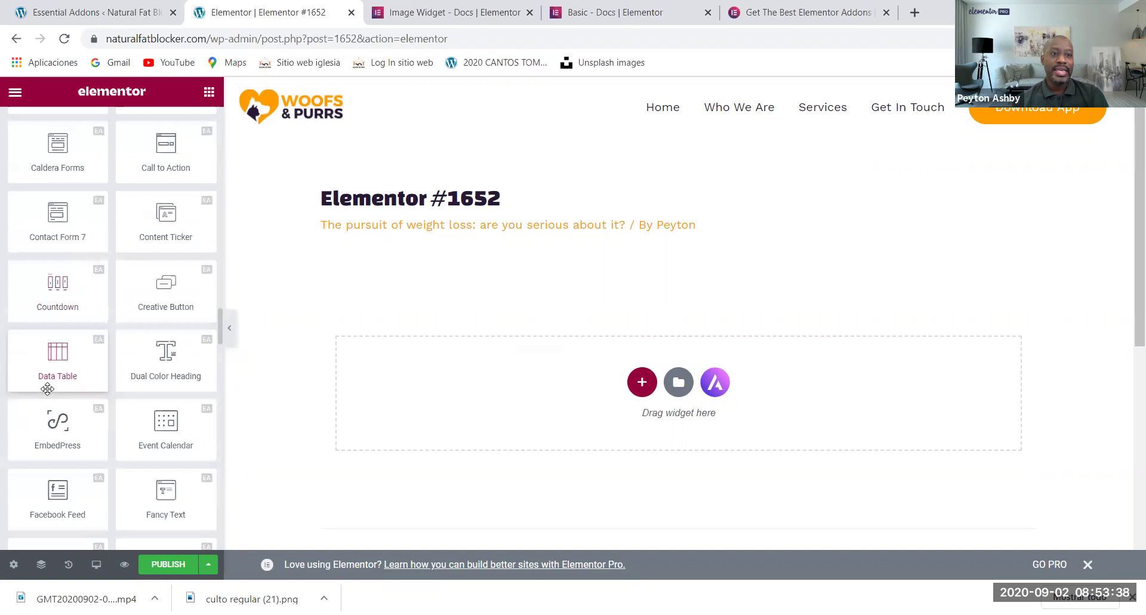
{"action": "scroll", "coordinate": [91, 383], "scroll_direction": "down", "scroll_amount": 3}
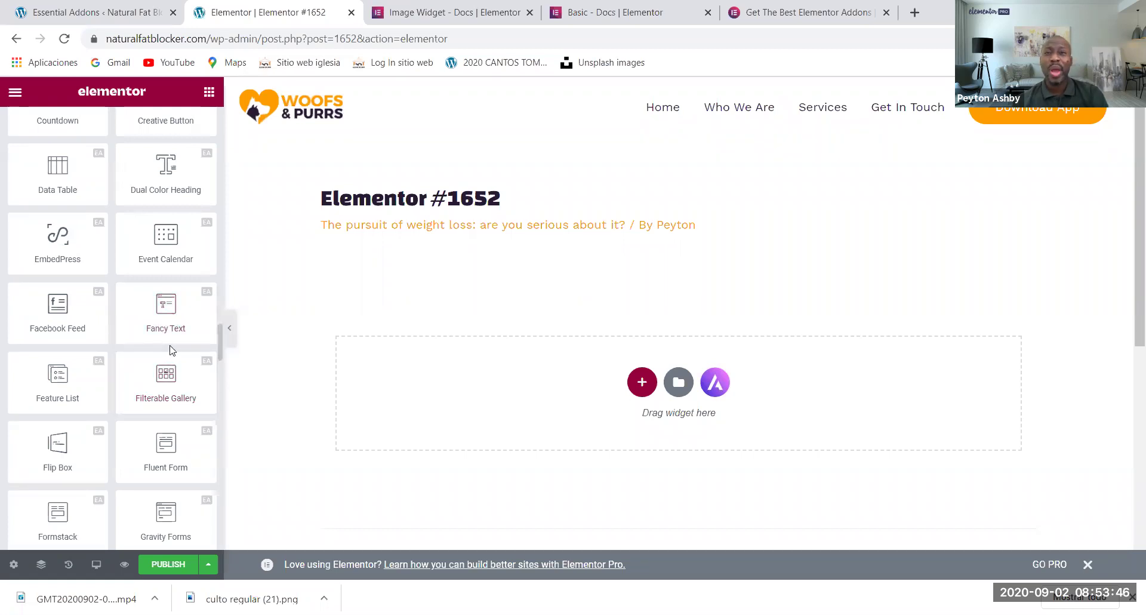
- Switch back to the Essential Addons element settings and open the demo page of the Flip Box element
{"action": "left_click", "coordinate": [95, 13]}
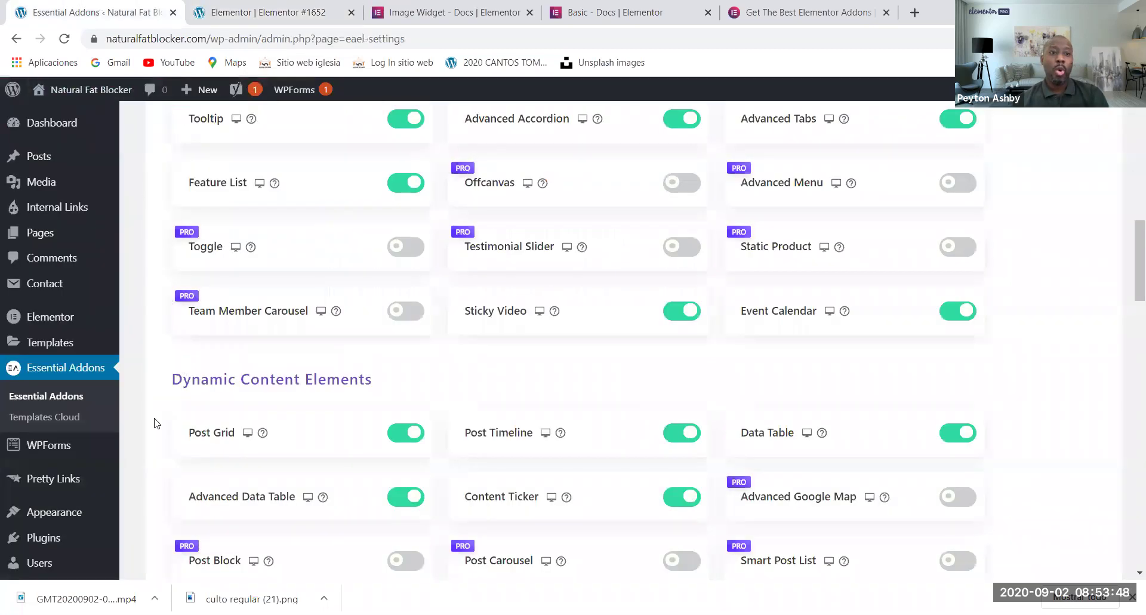
{"action": "scroll", "coordinate": [225, 405], "scroll_direction": "up", "scroll_amount": 8}
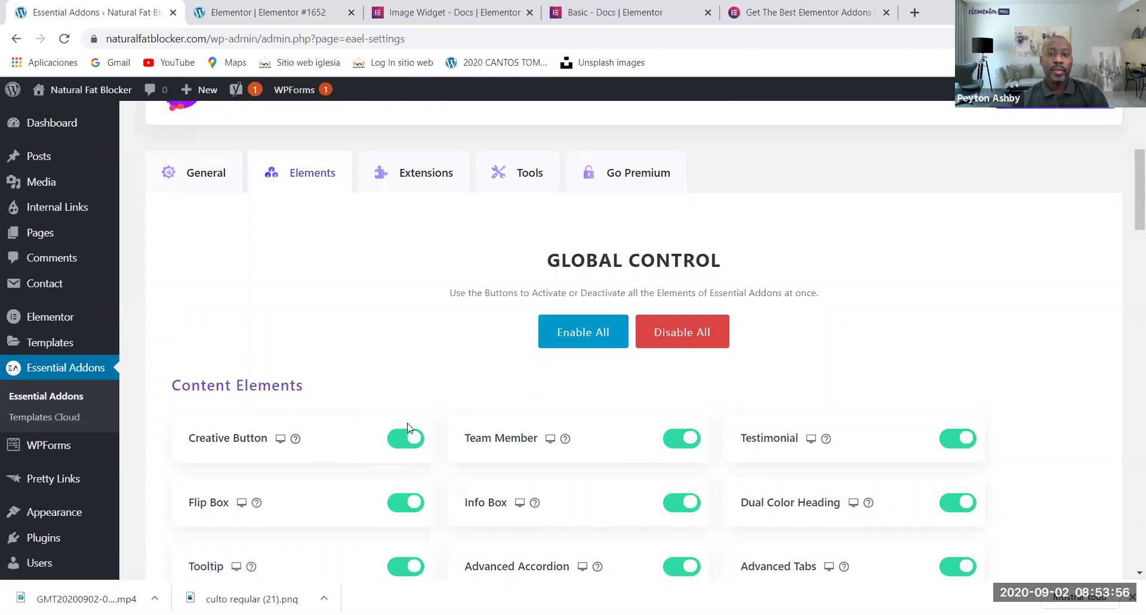
{"action": "scroll", "coordinate": [430, 427], "scroll_direction": "down", "scroll_amount": 1}
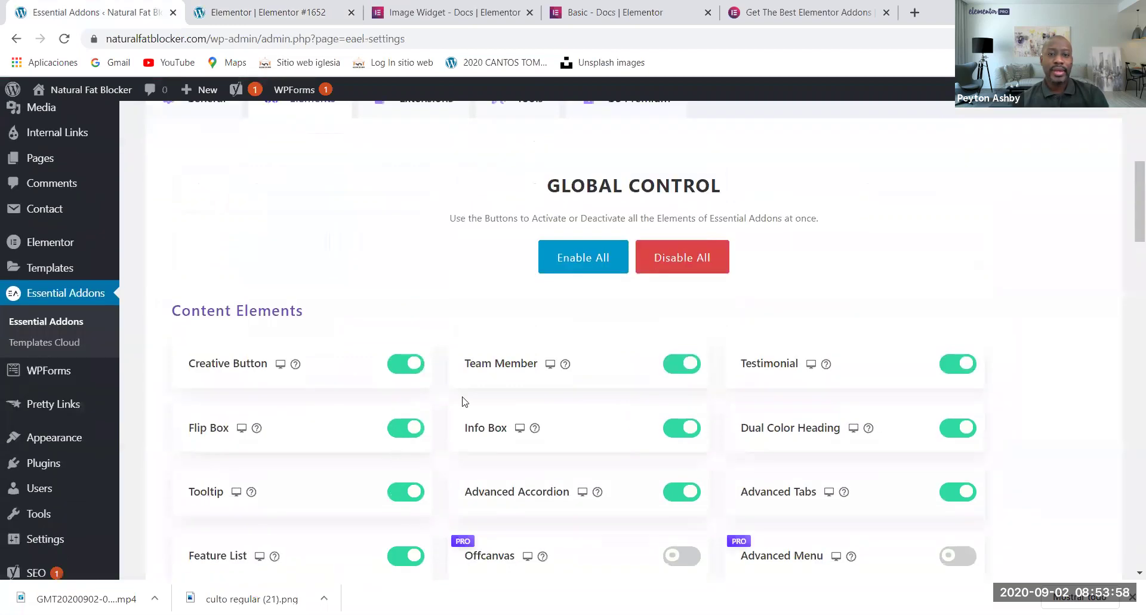
{"action": "scroll", "coordinate": [544, 438], "scroll_direction": "down", "scroll_amount": 1}
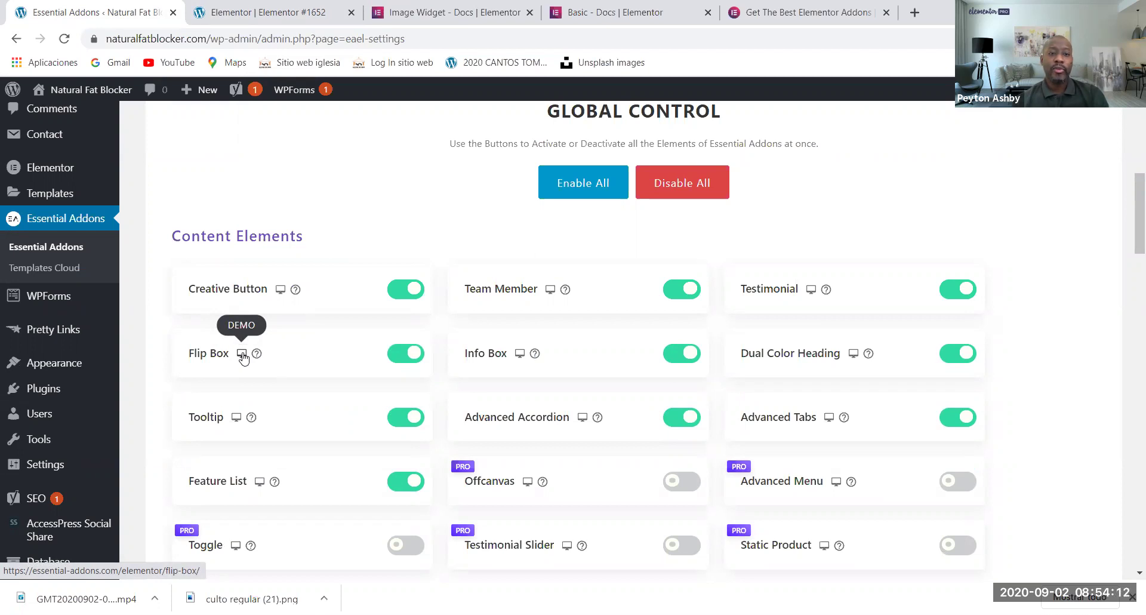
{"action": "left_click", "coordinate": [241, 354]}
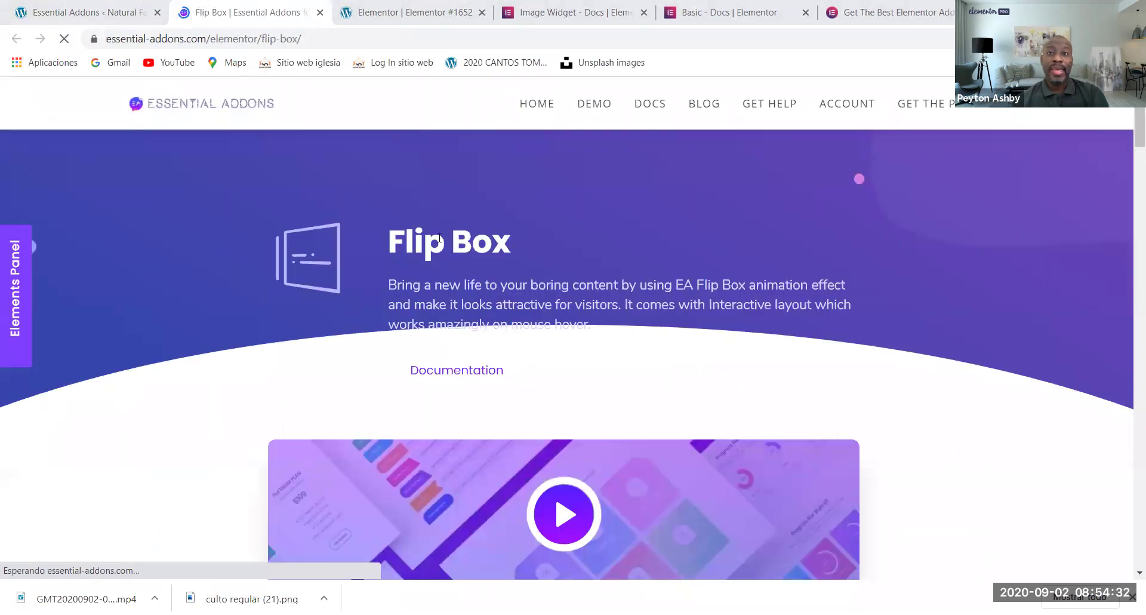
- Look over the Flip Box demo page and play its introduction video
{"action": "scroll", "coordinate": [440, 208], "scroll_direction": "down", "scroll_amount": 3}
{"action": "scroll", "coordinate": [439, 207], "scroll_direction": "up", "scroll_amount": 1}
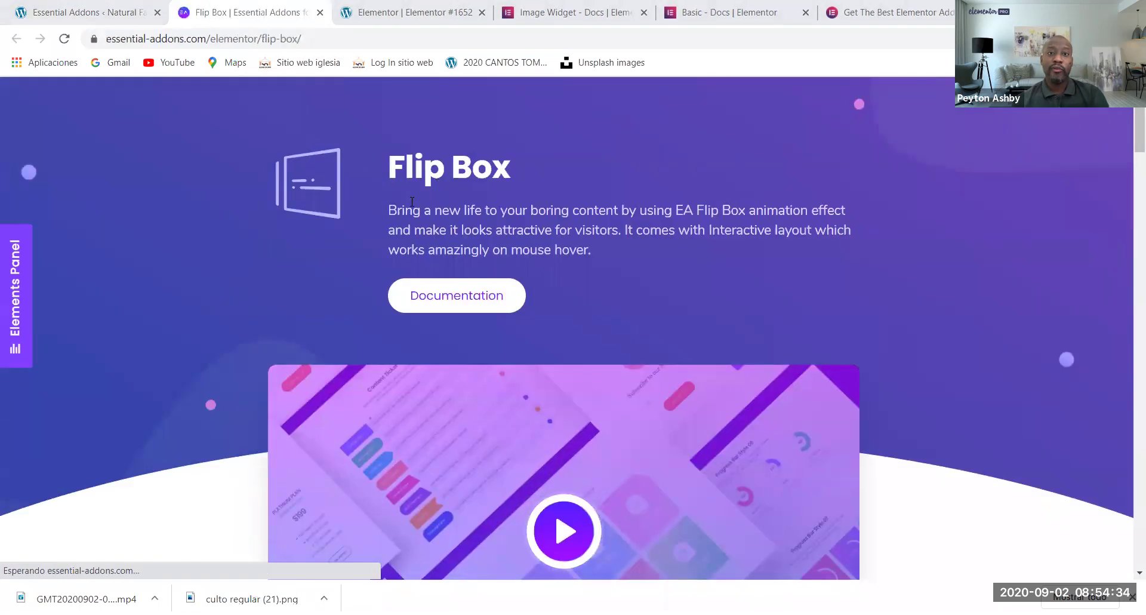
{"action": "scroll", "coordinate": [573, 307], "scroll_direction": "down", "scroll_amount": 3}
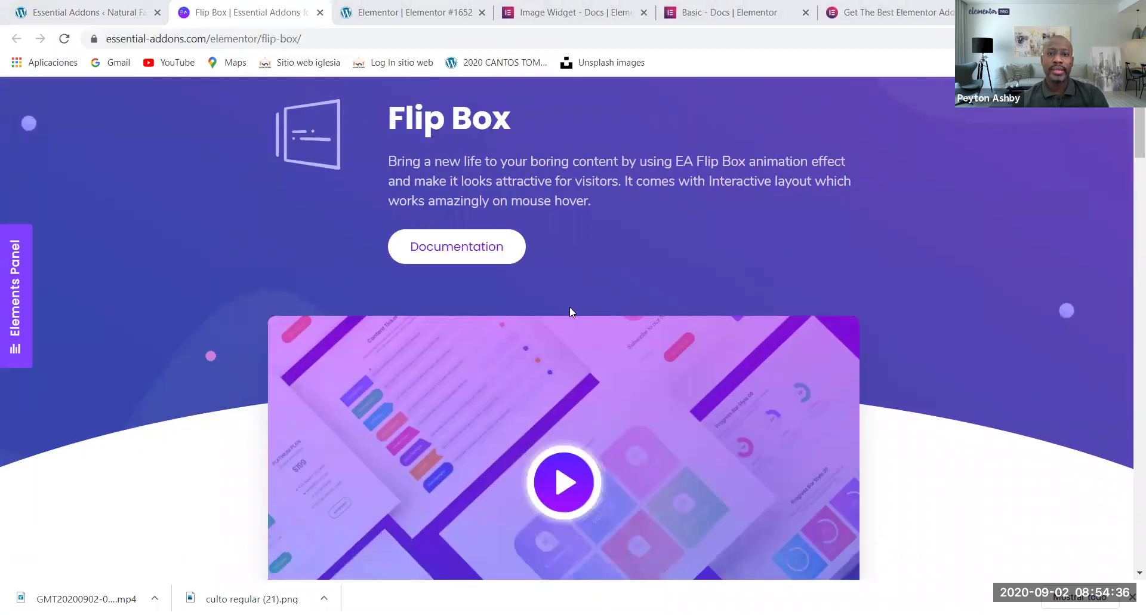
{"action": "left_click", "coordinate": [568, 384]}
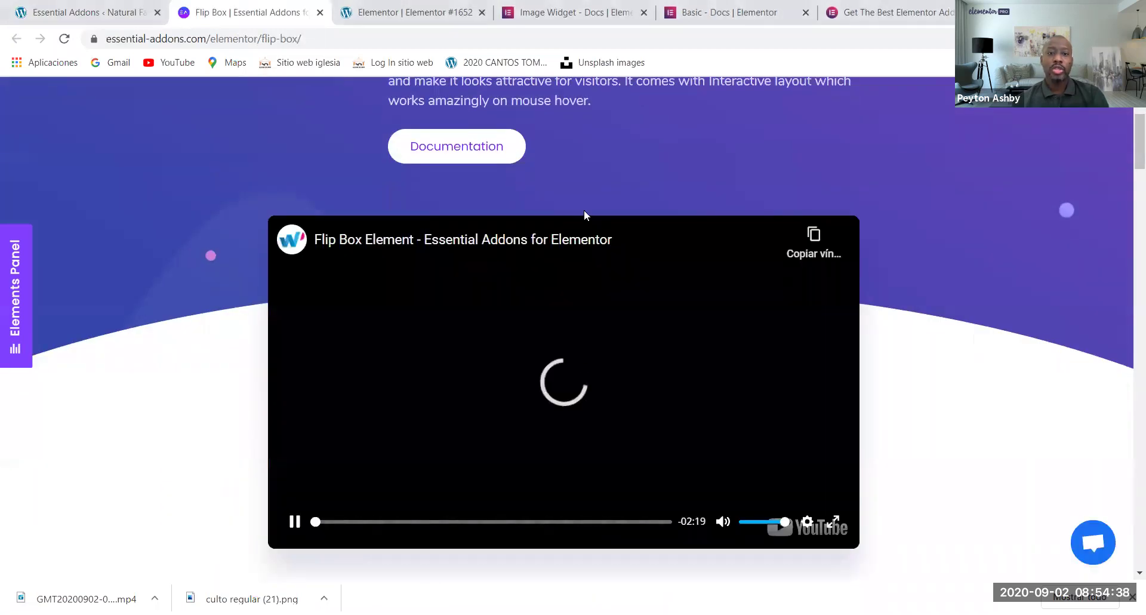
{"action": "scroll", "coordinate": [717, 449], "scroll_direction": "up", "scroll_amount": 1}
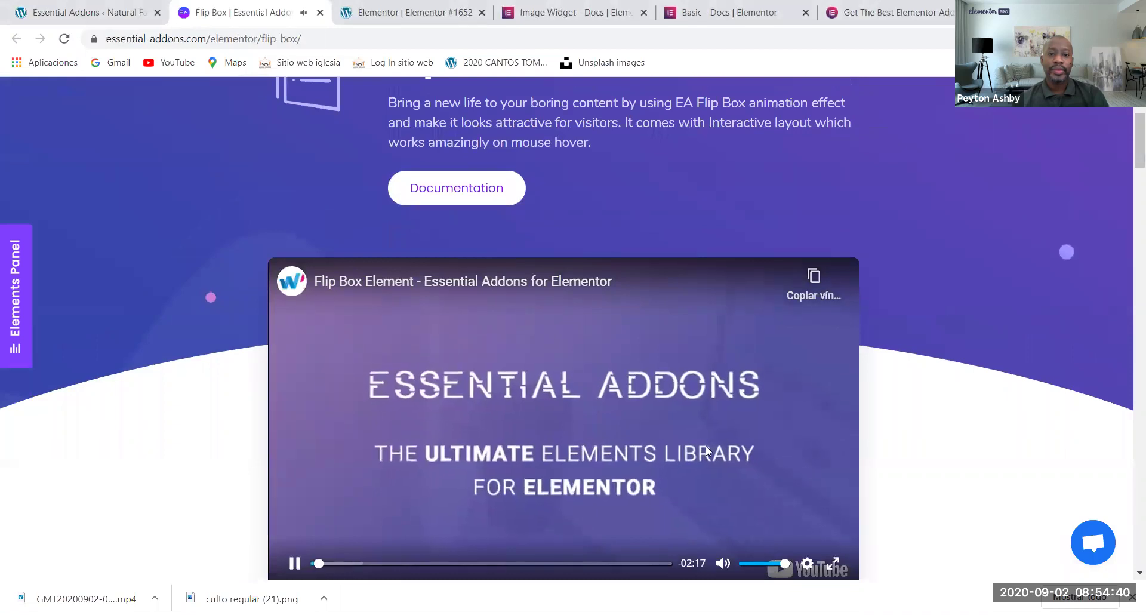
- Pause the Flip Box introduction video and look over the page's Flip Left or Flip Right and Flip Top Or Flip Bottom examples
{"action": "scroll", "coordinate": [705, 445], "scroll_direction": "down", "scroll_amount": 2}
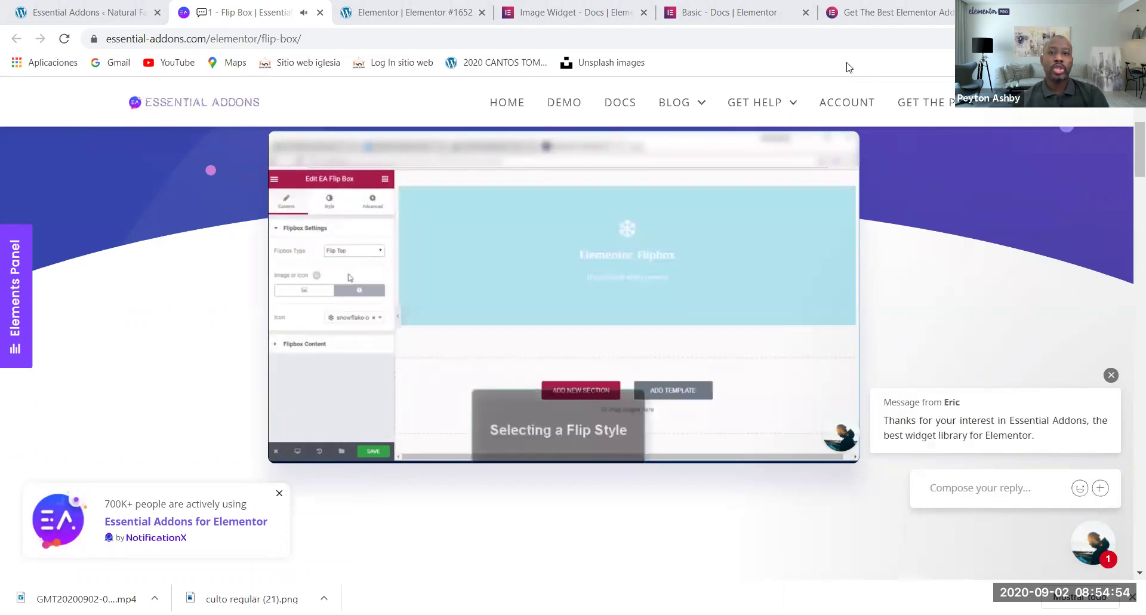
{"action": "left_click", "coordinate": [563, 305]}
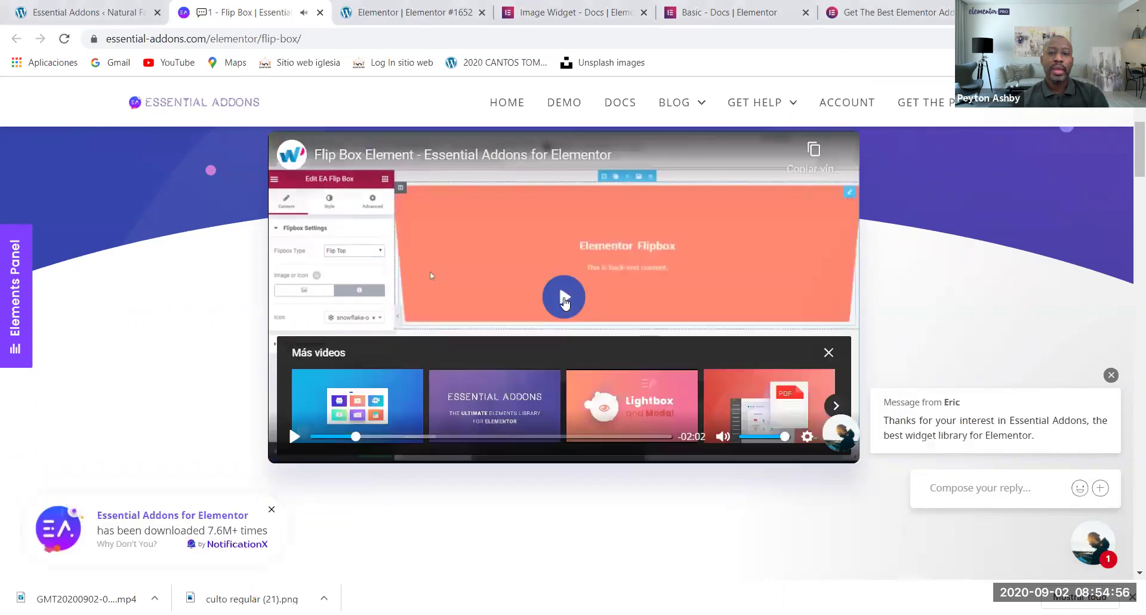
{"action": "scroll", "coordinate": [567, 303], "scroll_direction": "down", "scroll_amount": 1}
{"action": "scroll", "coordinate": [568, 304], "scroll_direction": "down", "scroll_amount": 10}
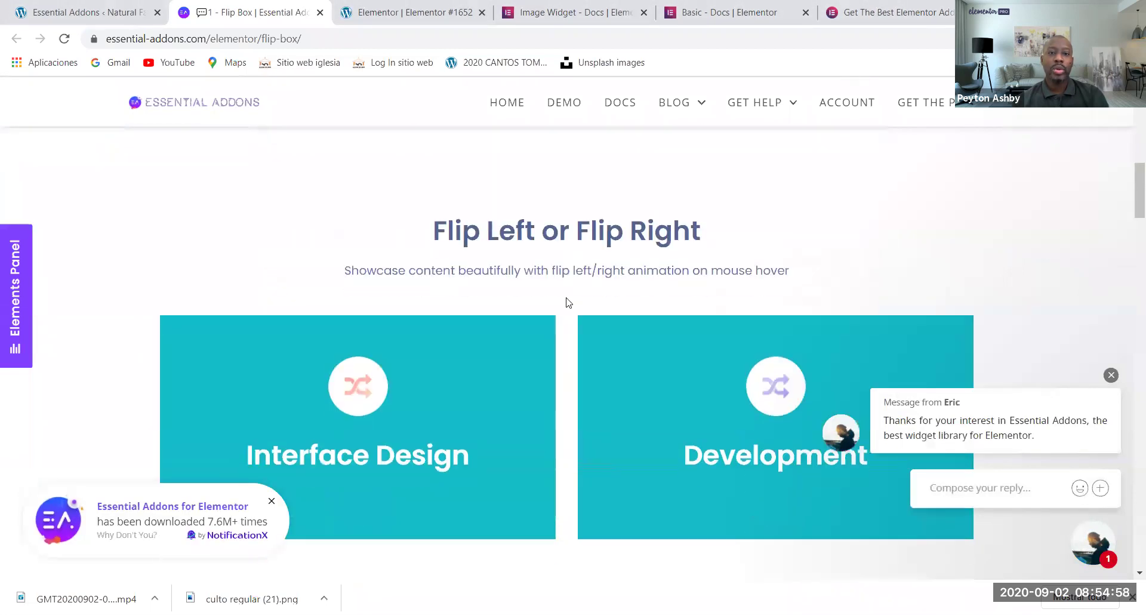
{"action": "scroll", "coordinate": [569, 306], "scroll_direction": "down", "scroll_amount": 10}
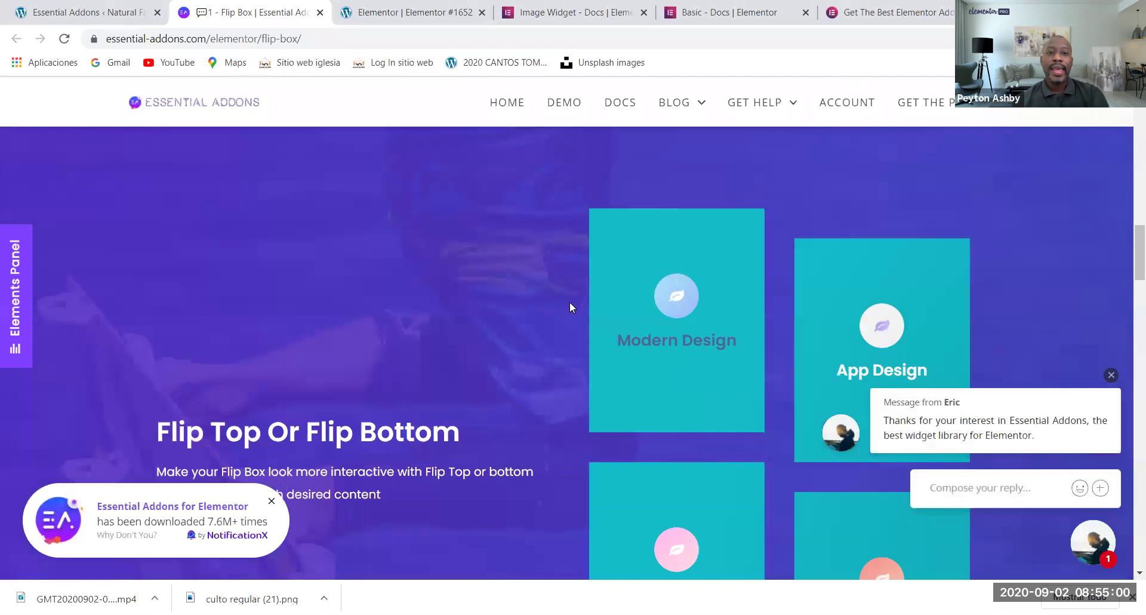
{"action": "scroll", "coordinate": [615, 337], "scroll_direction": "down", "scroll_amount": 5}
{"action": "scroll", "coordinate": [615, 336], "scroll_direction": "up", "scroll_amount": 18}
{"action": "scroll", "coordinate": [615, 338], "scroll_direction": "up", "scroll_amount": 15}
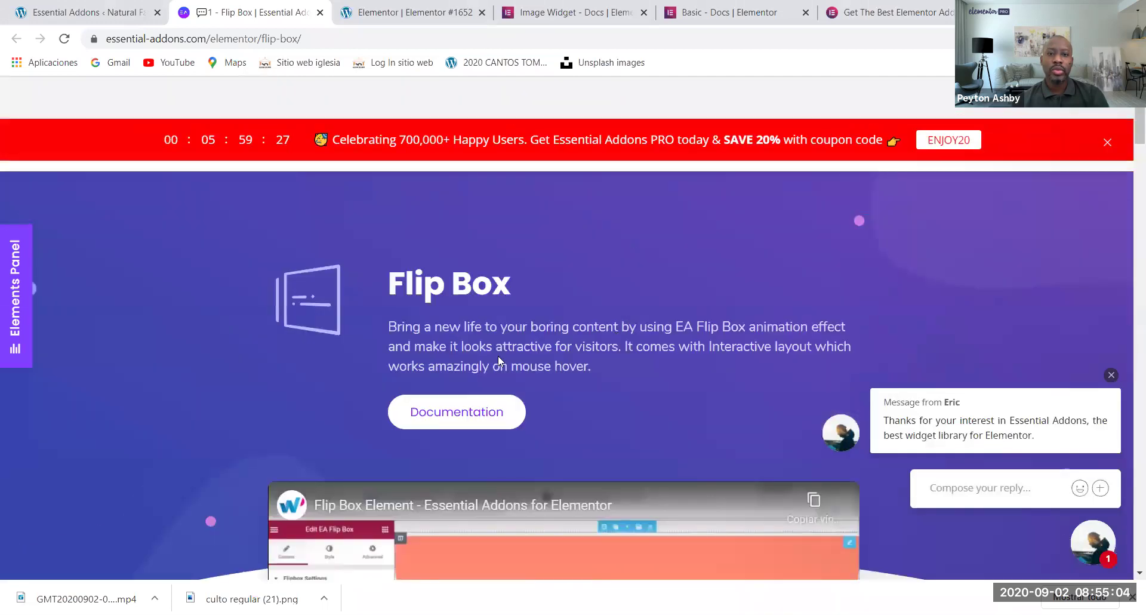
- Check the Flip Box entry in the Essential Addons settings, then open the Flip Box documentation from its demo page
{"action": "left_click", "coordinate": [88, 13]}
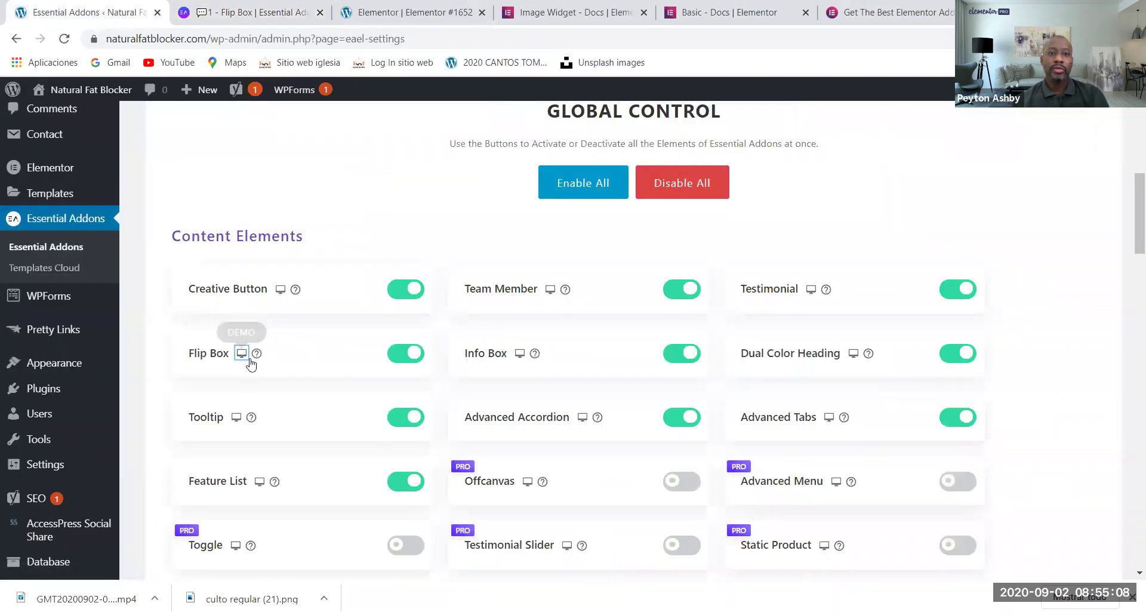
{"action": "left_click", "coordinate": [250, 13]}
{"action": "left_click", "coordinate": [493, 417]}
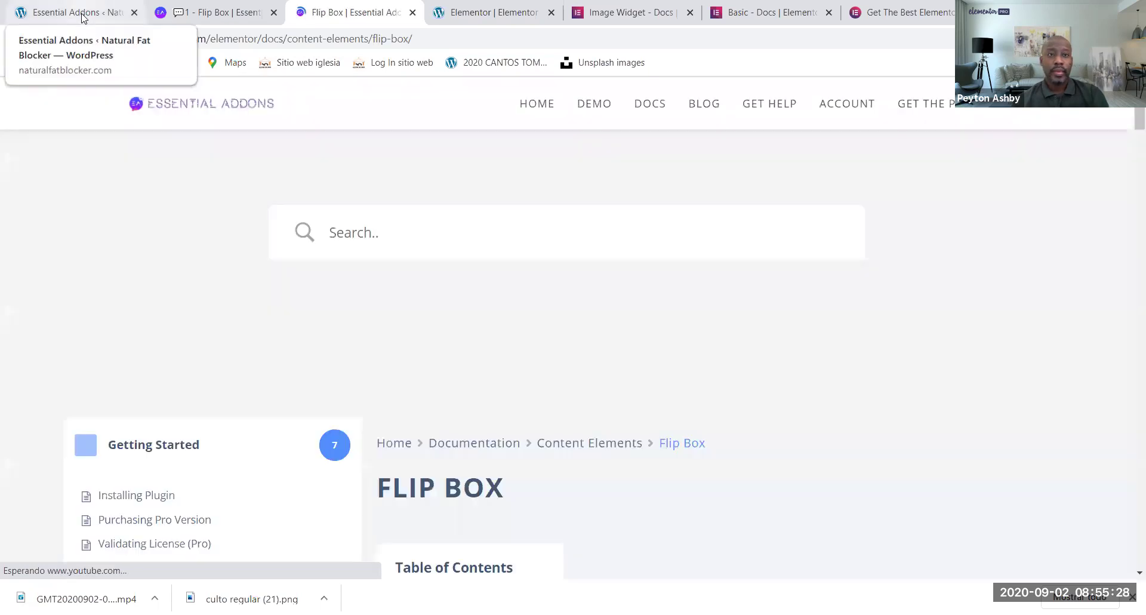
- Read through the Flip Box documentation, briefly playing its activation video and examining the Flipbox Settings and icon type instructions
{"action": "scroll", "coordinate": [498, 320], "scroll_direction": "down", "scroll_amount": 5}
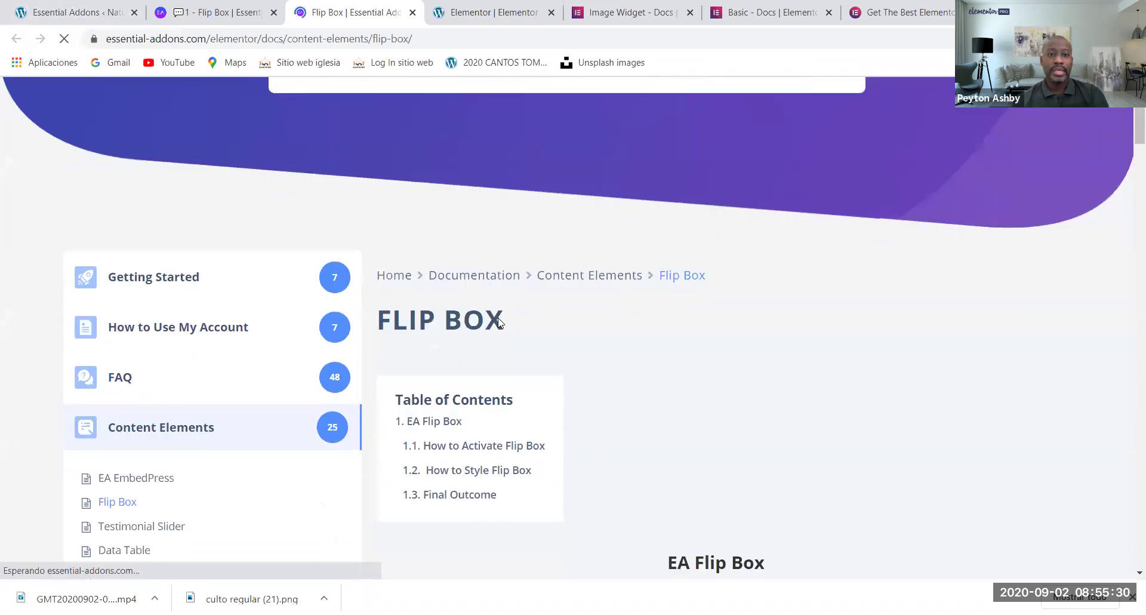
{"action": "scroll", "coordinate": [497, 322], "scroll_direction": "down", "scroll_amount": 5}
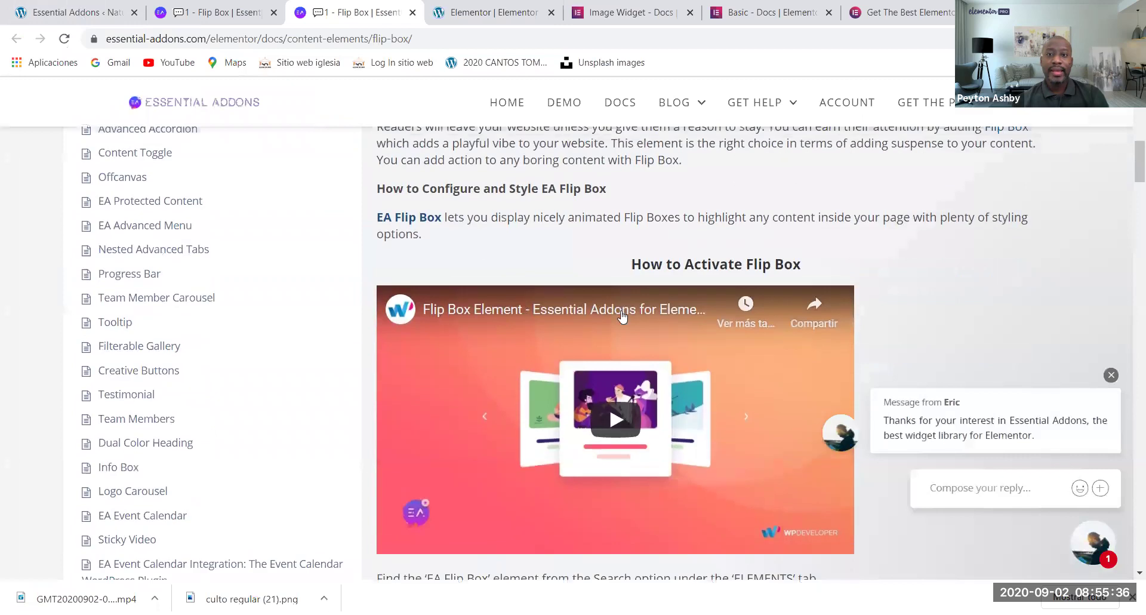
{"action": "scroll", "coordinate": [605, 317], "scroll_direction": "down", "scroll_amount": 2}
{"action": "left_click", "coordinate": [612, 306]}
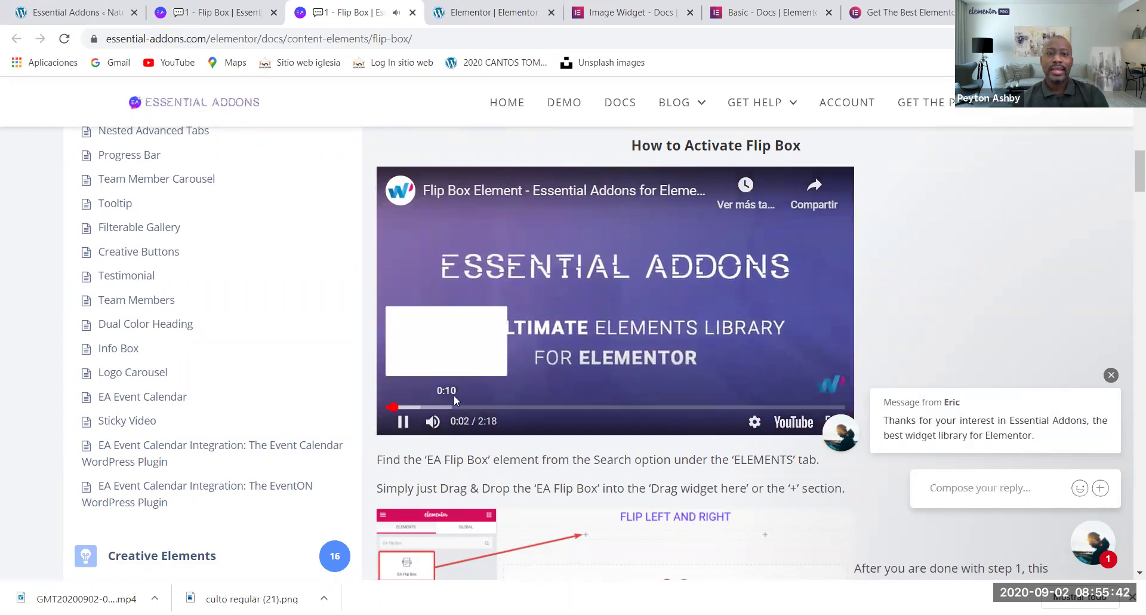
{"action": "left_click", "coordinate": [407, 425]}
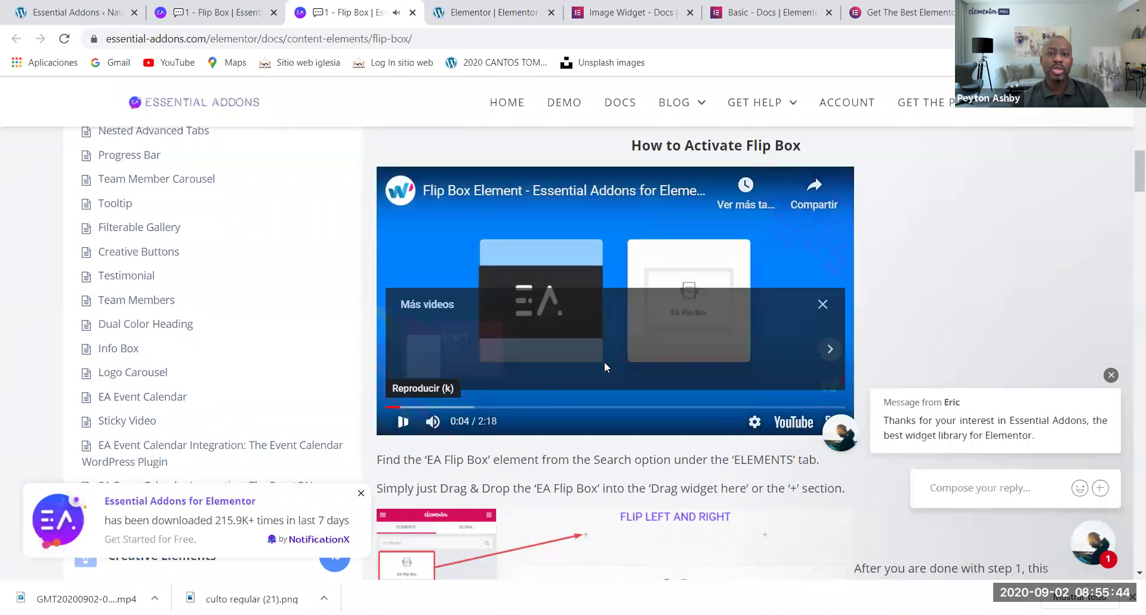
{"action": "scroll", "coordinate": [636, 318], "scroll_direction": "down", "scroll_amount": 5}
{"action": "scroll", "coordinate": [639, 322], "scroll_direction": "down", "scroll_amount": 10}
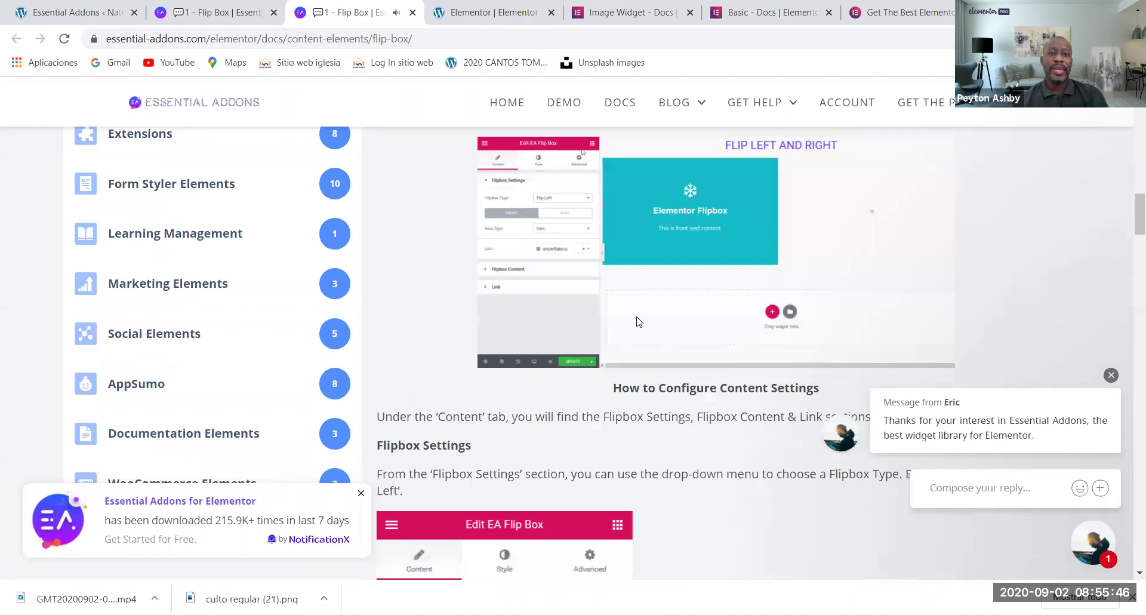
{"action": "scroll", "coordinate": [566, 277], "scroll_direction": "down", "scroll_amount": 3}
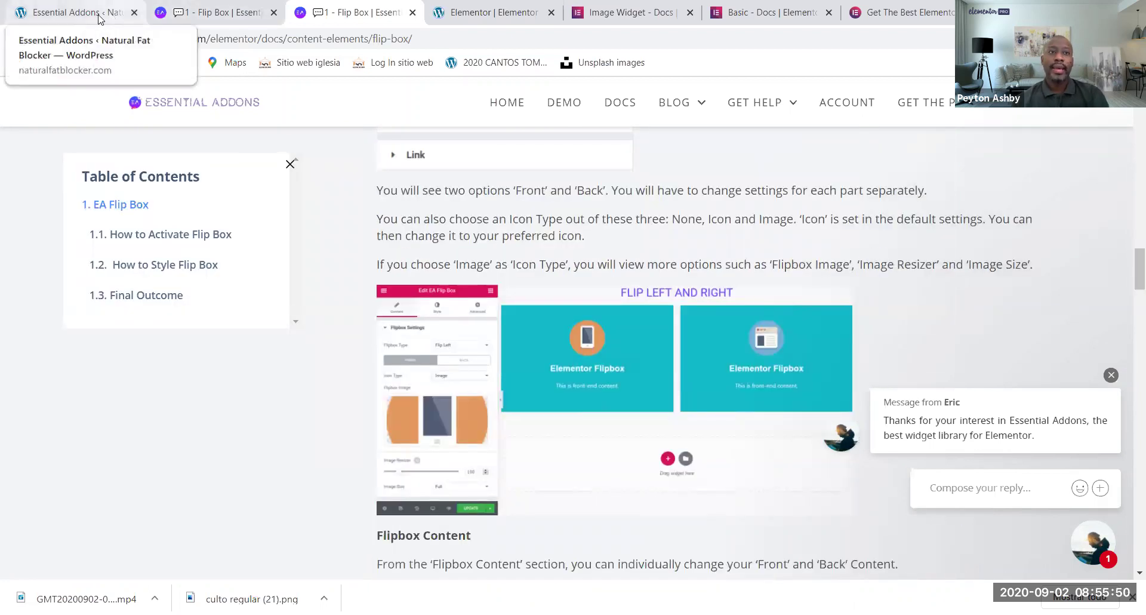
- Return to the Essential Addons settings and look over the Content Elements and Dynamic Content Elements
{"action": "left_click", "coordinate": [112, 18]}
{"action": "scroll", "coordinate": [483, 281], "scroll_direction": "down", "scroll_amount": 3}
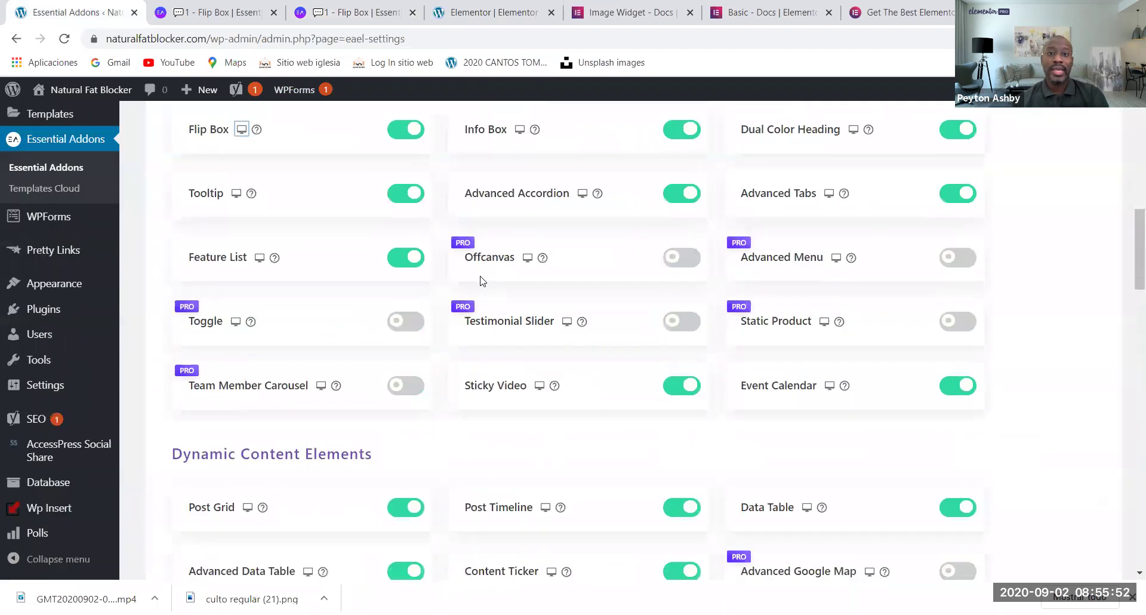
{"action": "scroll", "coordinate": [342, 337], "scroll_direction": "down", "scroll_amount": 3}
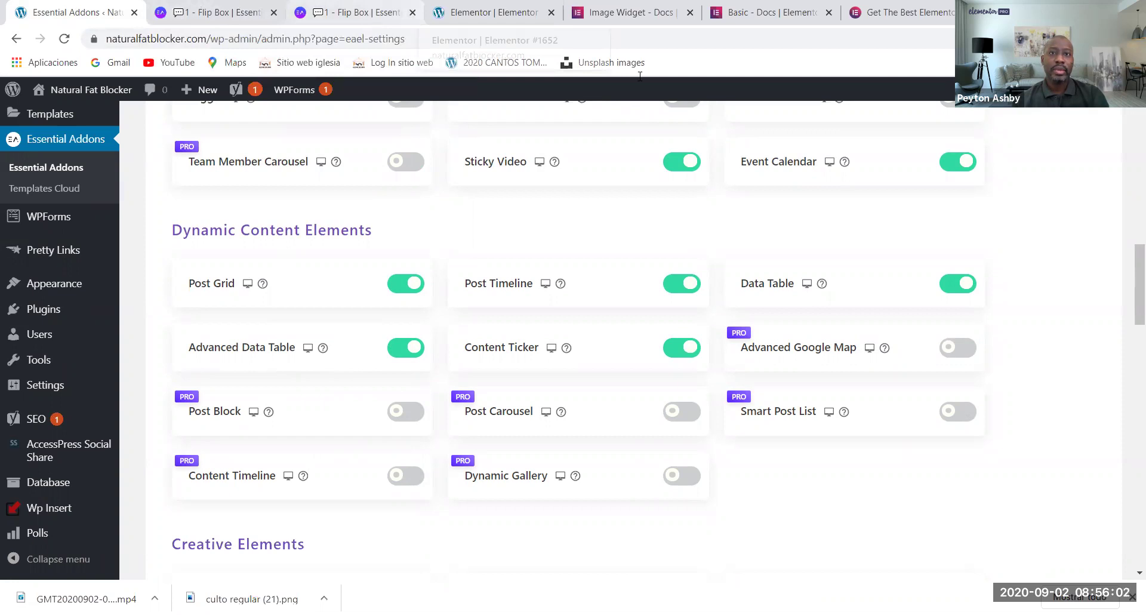
- Switch to the Elementor editor and look over the first widgets in the Essential Addons category, such as Advanced Data Table
{"action": "left_click", "coordinate": [483, 12]}
{"action": "scroll", "coordinate": [75, 311], "scroll_direction": "up", "scroll_amount": 8}
{"action": "scroll", "coordinate": [72, 304], "scroll_direction": "down", "scroll_amount": 4}
{"action": "scroll", "coordinate": [67, 296], "scroll_direction": "up", "scroll_amount": 1}
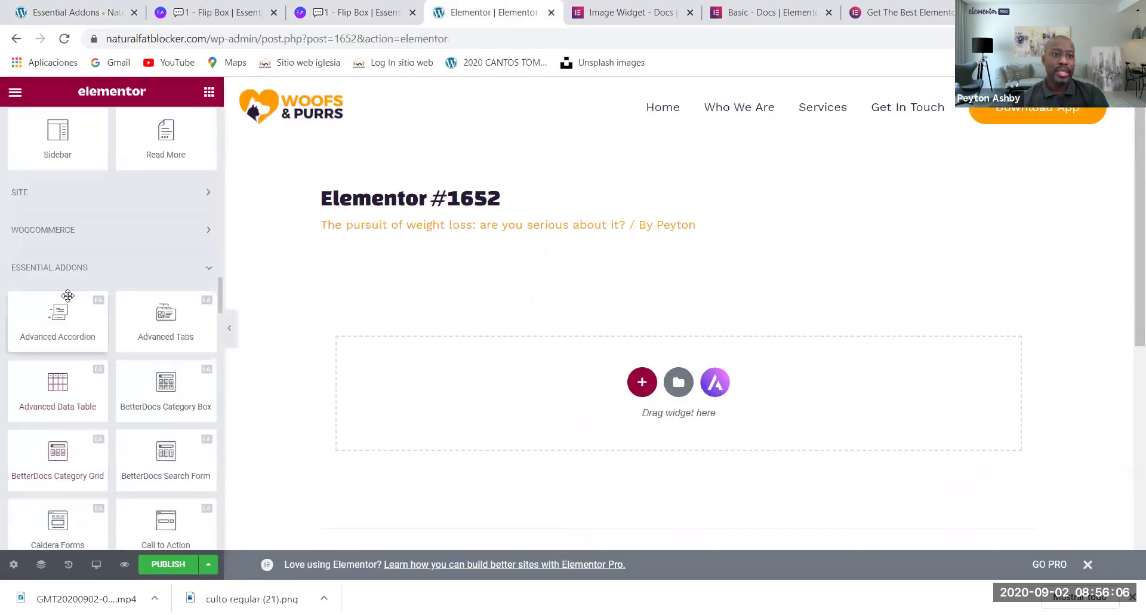
- Go back to the Essential Addons settings and open the demo page of the Advanced Data Table element
{"action": "left_click", "coordinate": [199, 9]}
{"action": "left_click", "coordinate": [87, 8]}
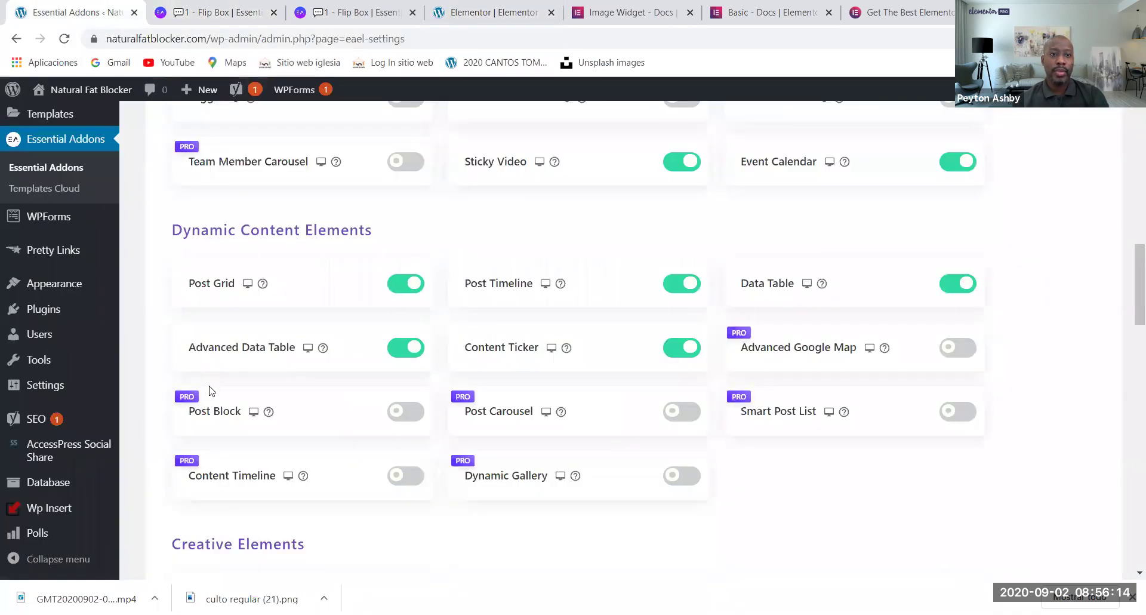
{"action": "left_click", "coordinate": [309, 349]}
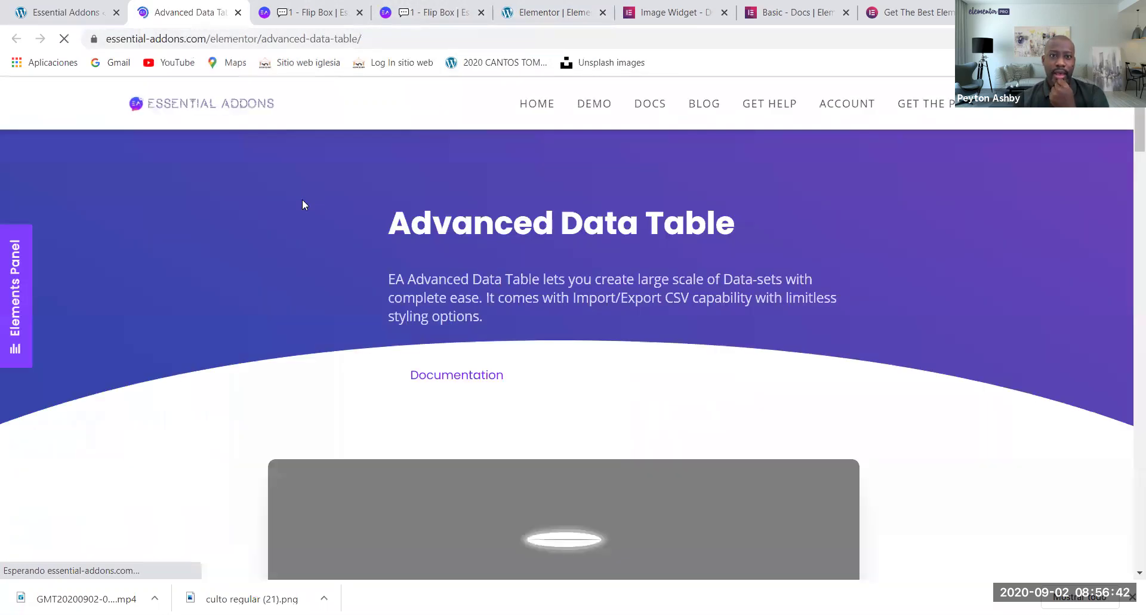
- Play the Advanced Data Table introduction video with its sound on, watch the opening part and pause it
{"action": "scroll", "coordinate": [499, 336], "scroll_direction": "down", "scroll_amount": 4}
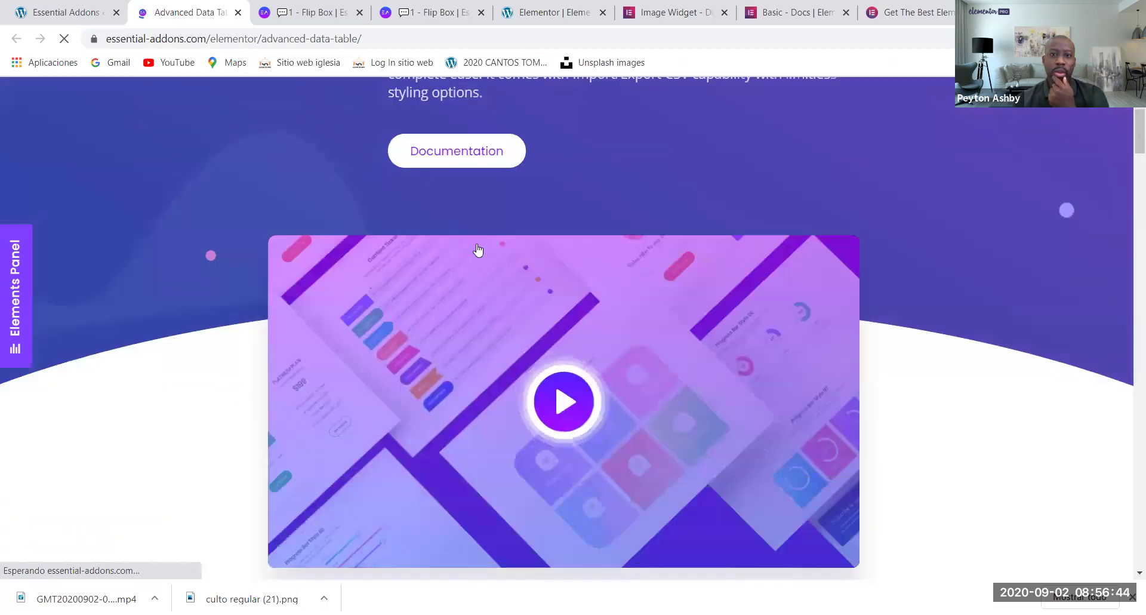
{"action": "scroll", "coordinate": [454, 191], "scroll_direction": "up", "scroll_amount": 3}
{"action": "scroll", "coordinate": [525, 376], "scroll_direction": "down", "scroll_amount": 3}
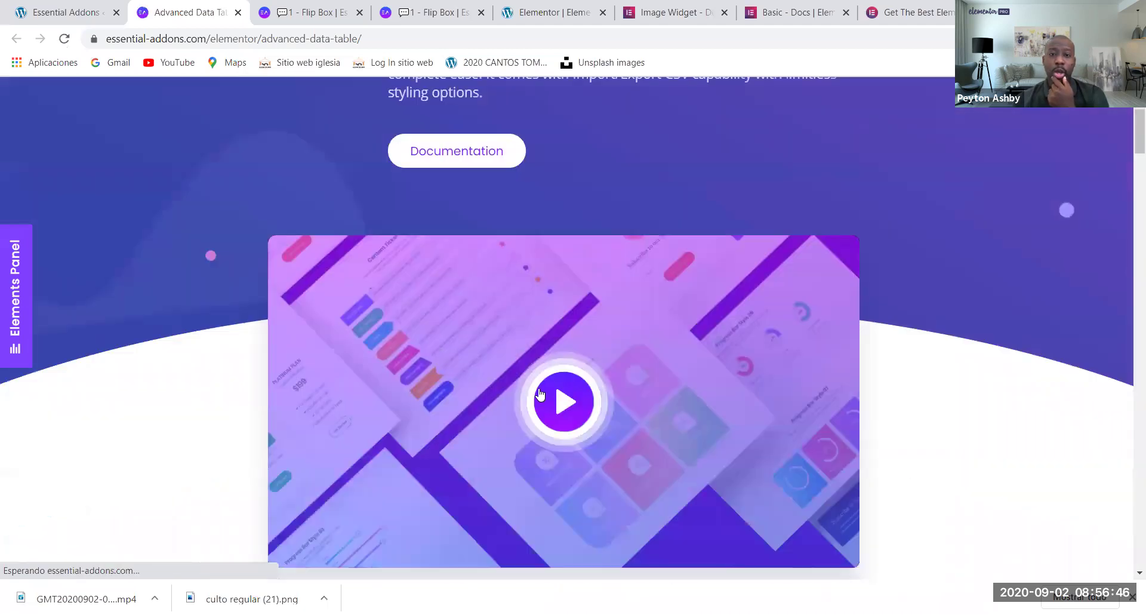
{"action": "left_click", "coordinate": [541, 395]}
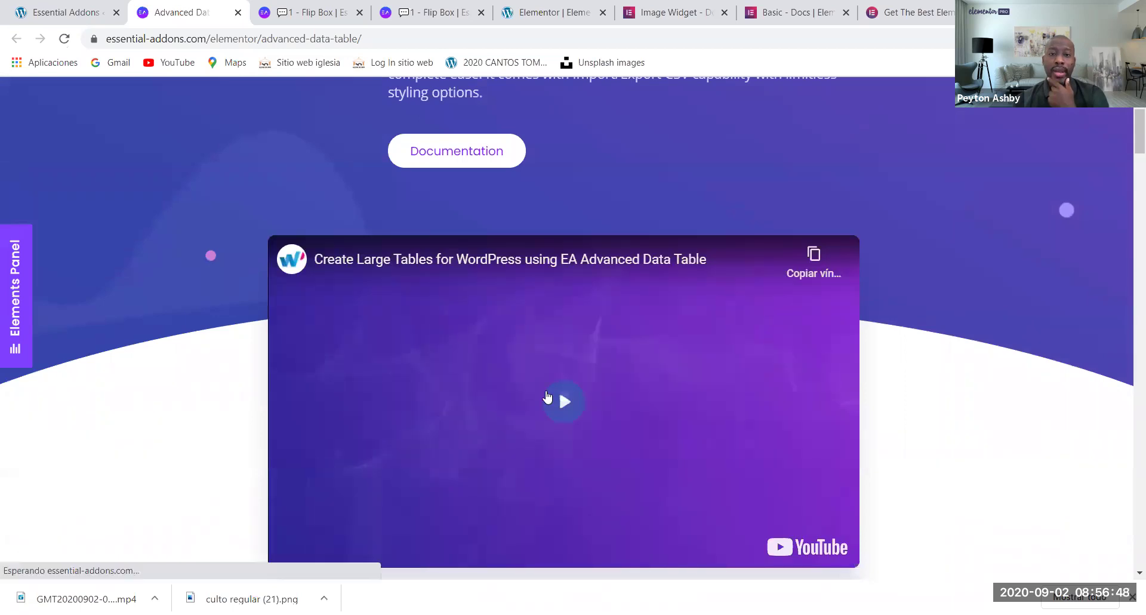
{"action": "scroll", "coordinate": [586, 390], "scroll_direction": "down", "scroll_amount": 2}
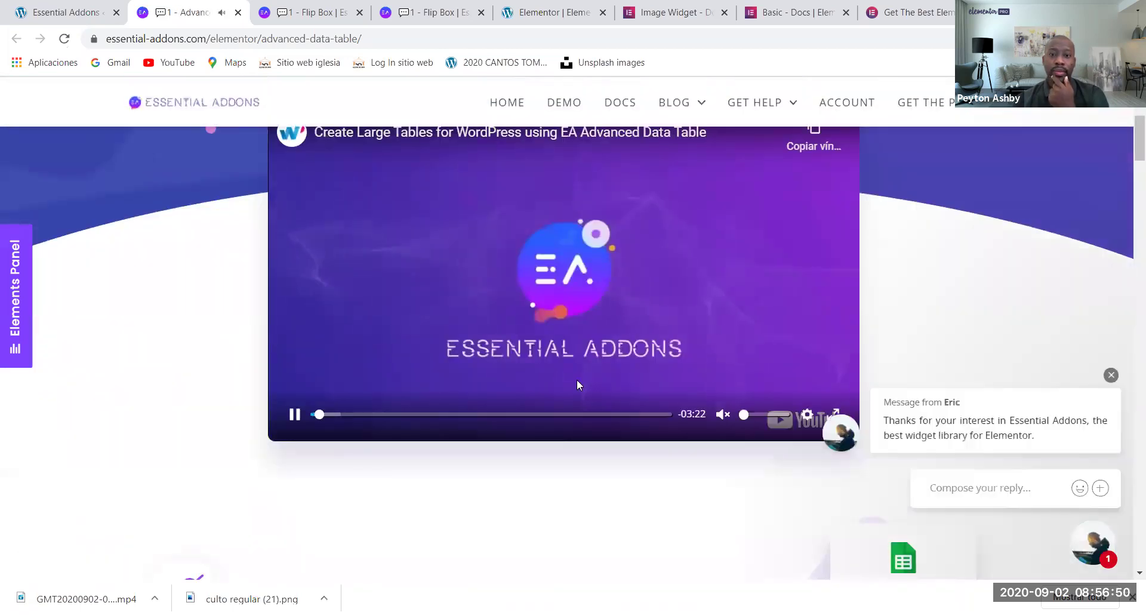
{"action": "scroll", "coordinate": [584, 379], "scroll_direction": "up", "scroll_amount": 1}
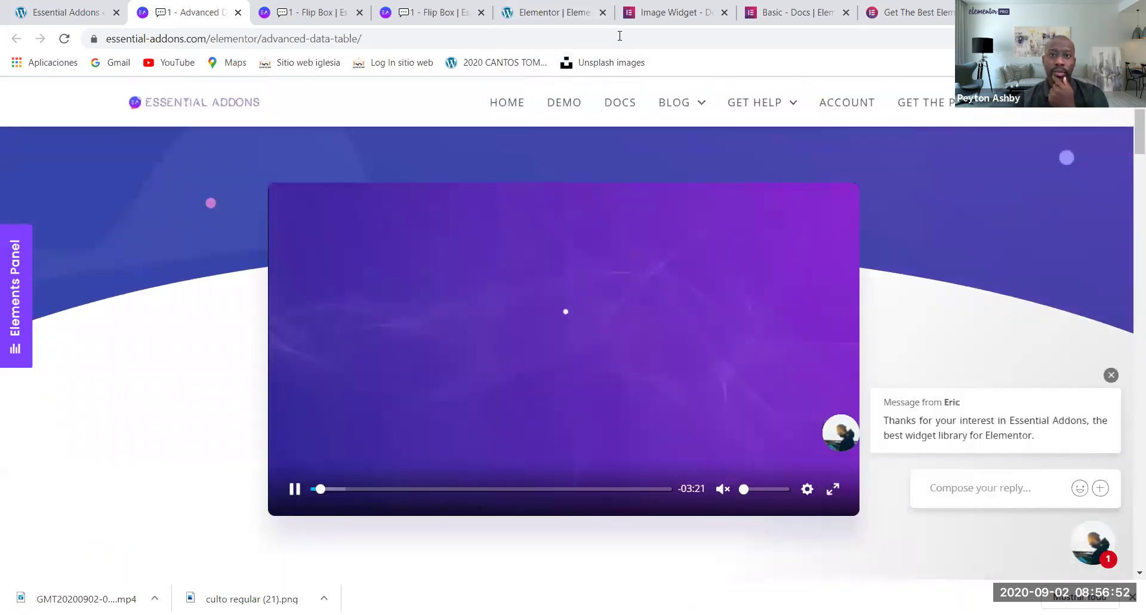
{"action": "scroll", "coordinate": [620, 35], "scroll_direction": "up", "scroll_amount": 1}
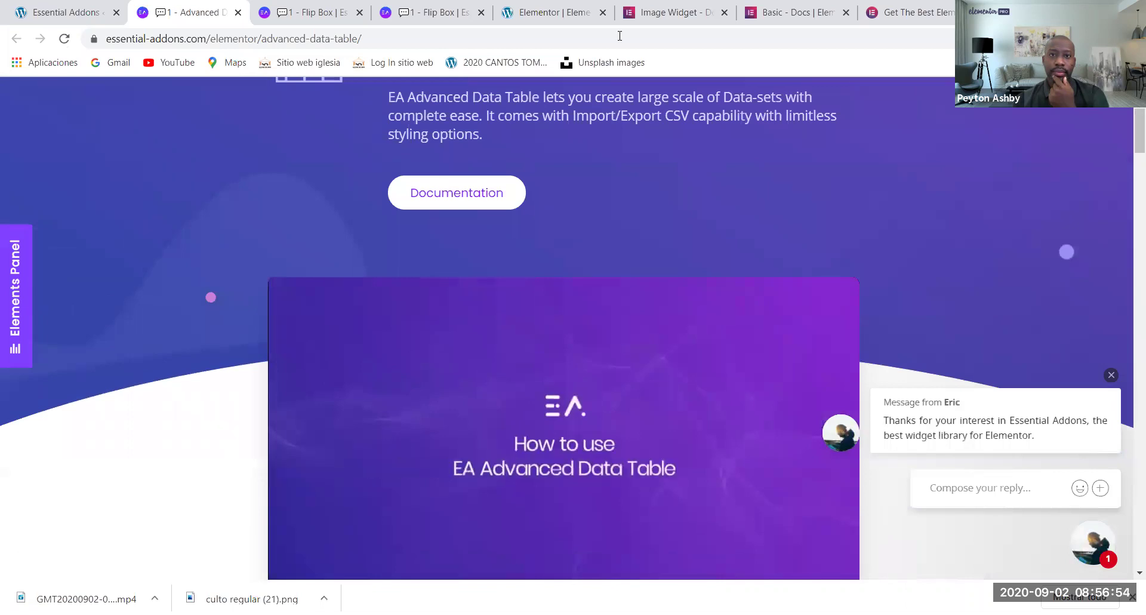
{"action": "scroll", "coordinate": [774, 524], "scroll_direction": "down", "scroll_amount": 3}
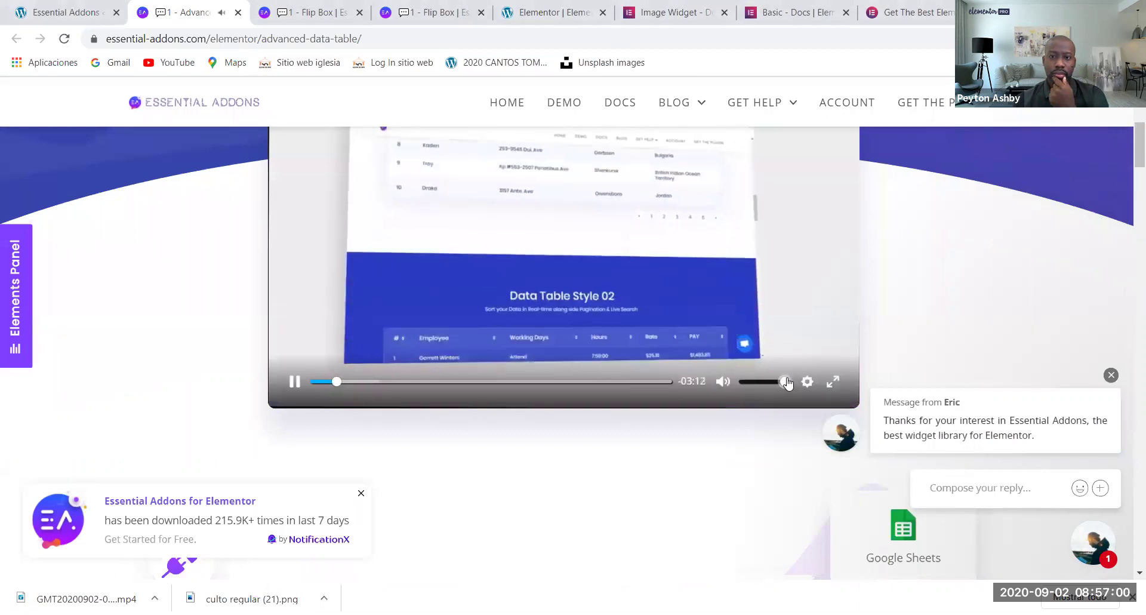
{"action": "scroll", "coordinate": [916, 384], "scroll_direction": "up", "scroll_amount": 1}
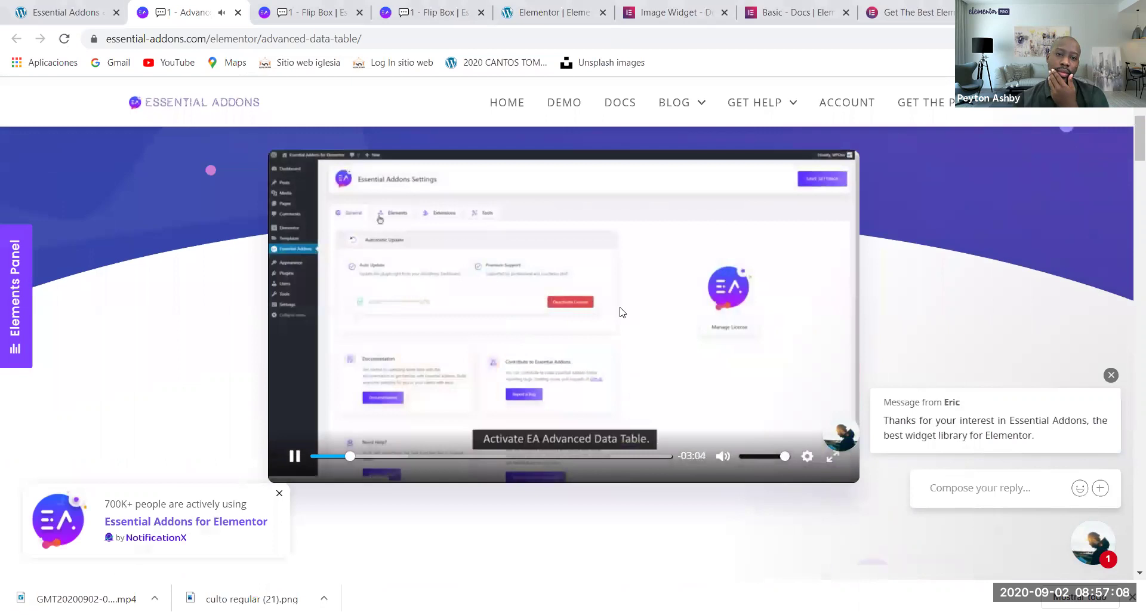
{"action": "left_click", "coordinate": [560, 246]}
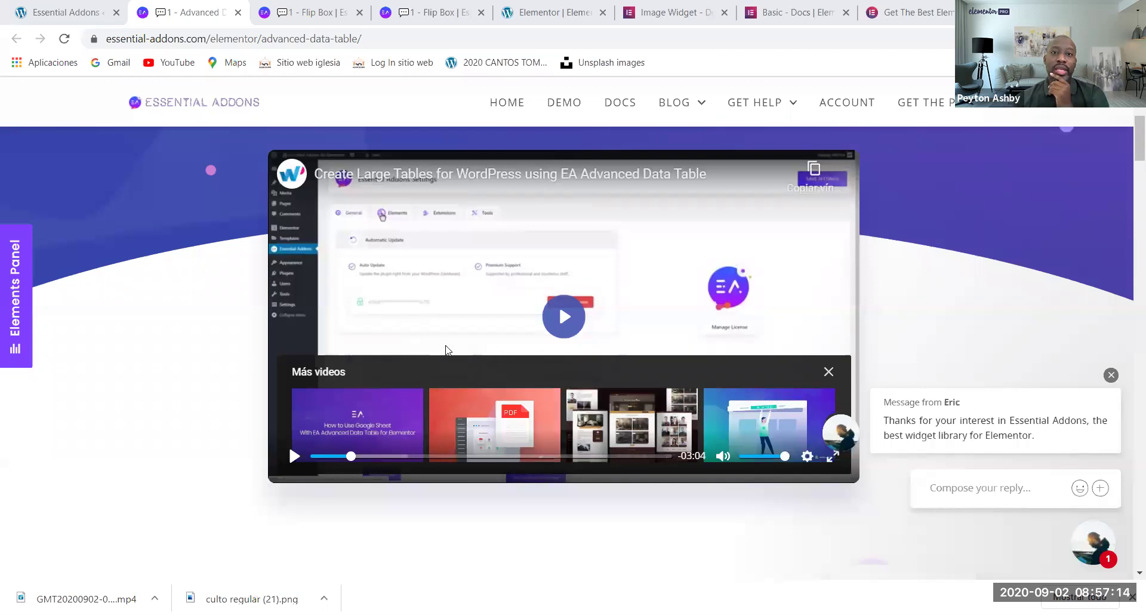
- Open the Advanced Data Table documentation from the demo page and look over its table of contents
{"action": "scroll", "coordinate": [445, 345], "scroll_direction": "up", "scroll_amount": 6}
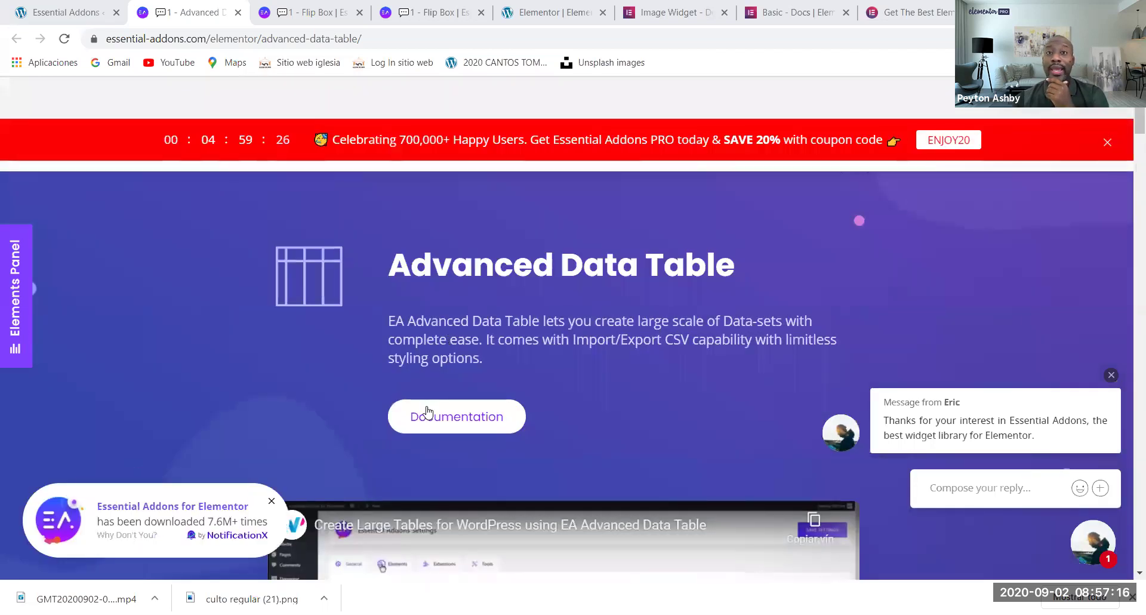
{"action": "left_click", "coordinate": [477, 426]}
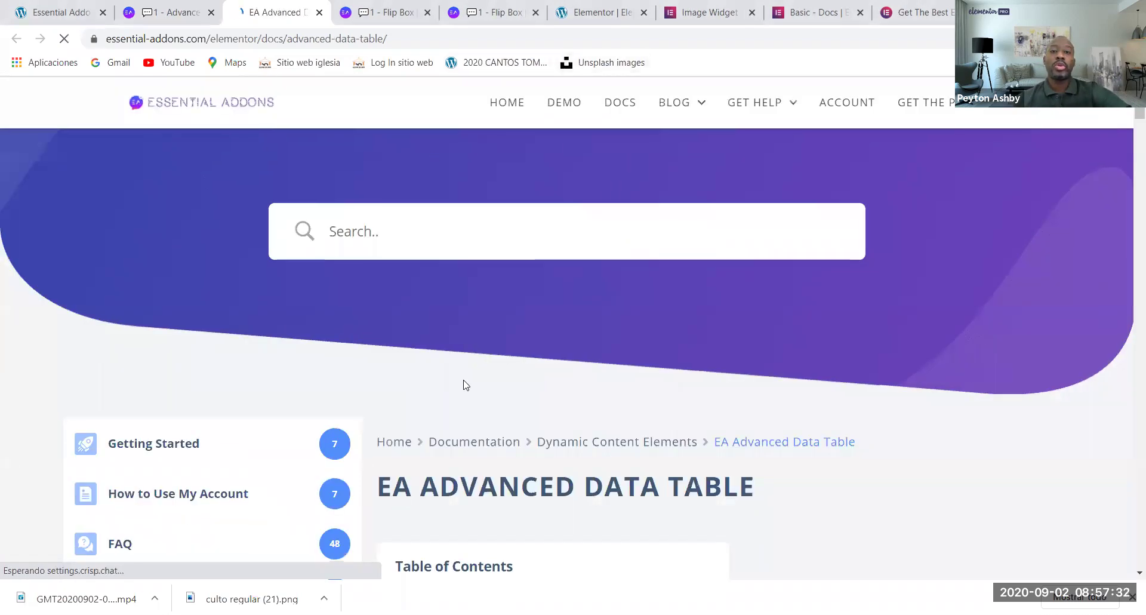
{"action": "scroll", "coordinate": [464, 384], "scroll_direction": "down", "scroll_amount": 4}
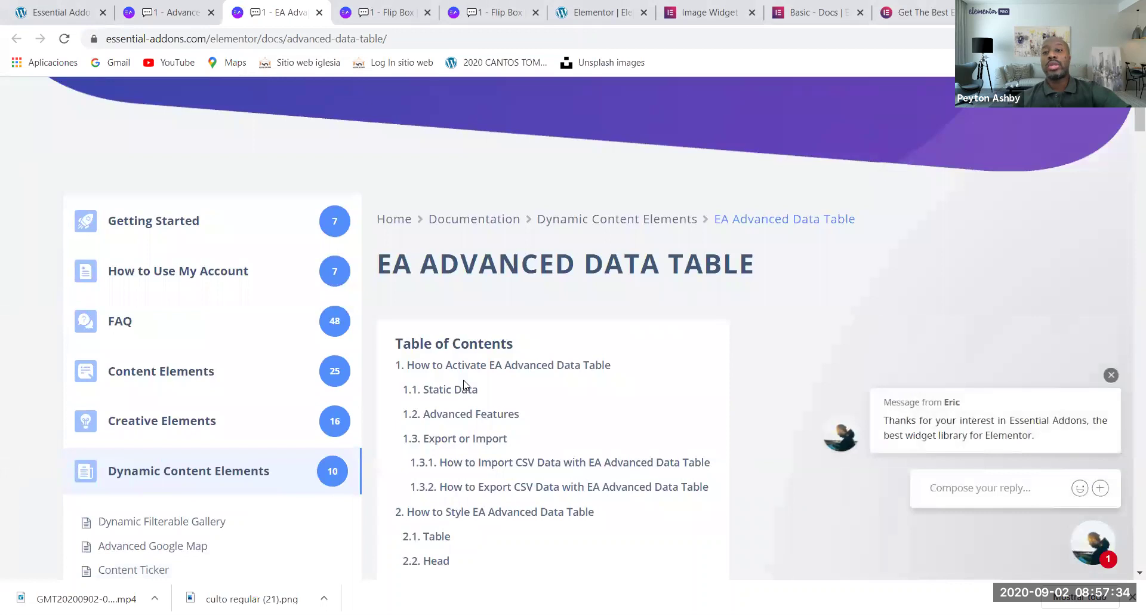